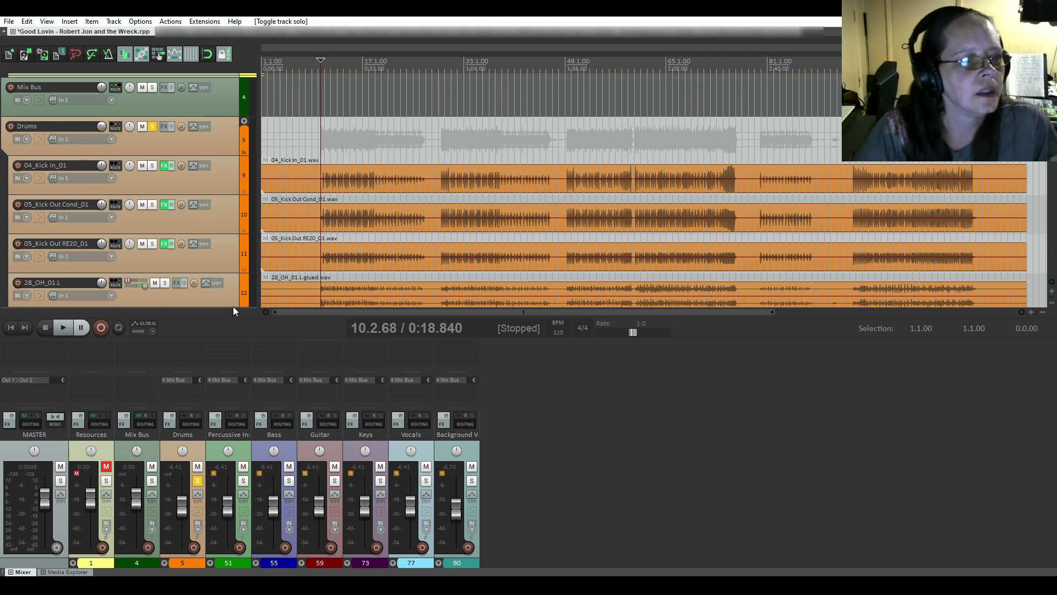
# - Look through the drum tracks from the kick microphones down to the Wuhan splash cymbals and back up to the overheads
pyautogui.scroll(-2, 178, 142)
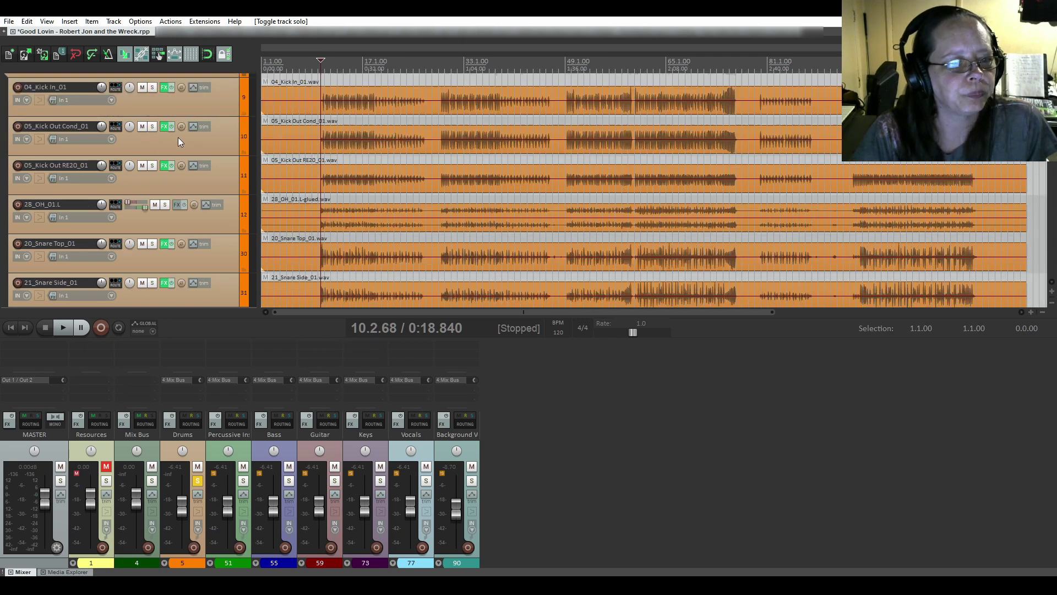
pyautogui.scroll(-3, 178, 137)
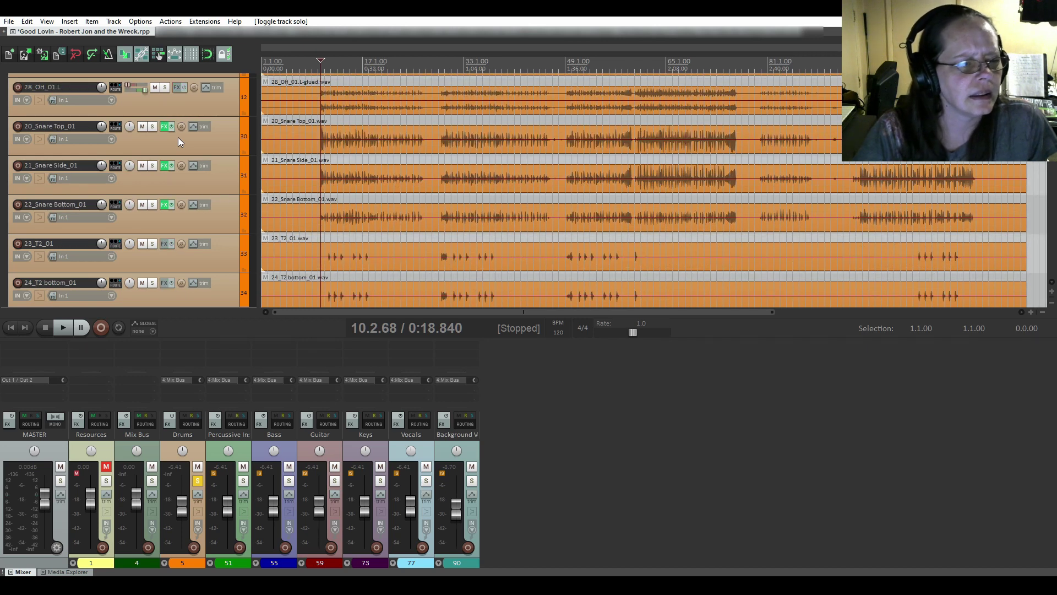
pyautogui.scroll(-1, 178, 137)
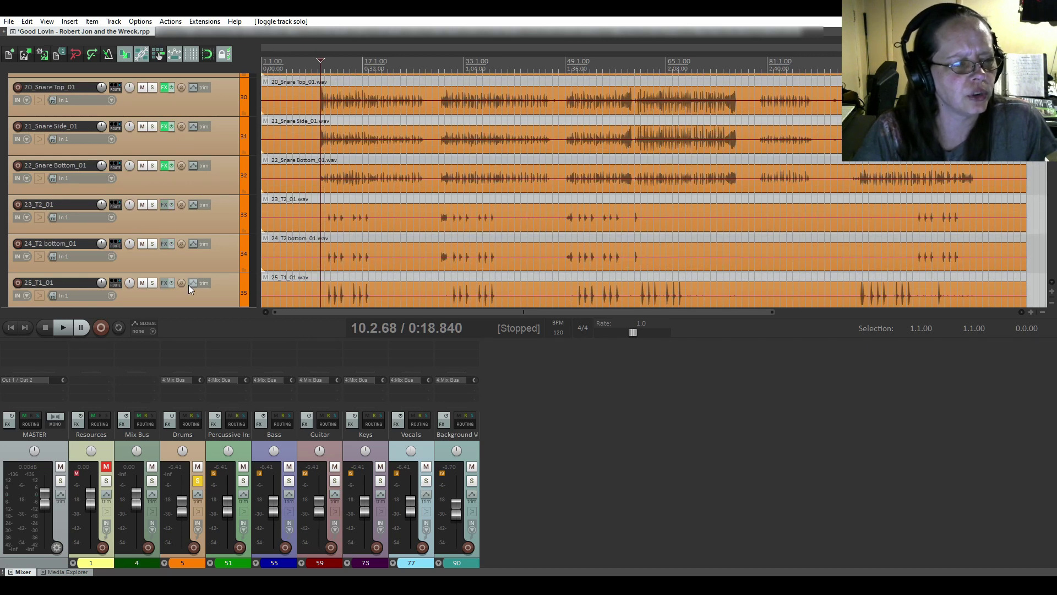
pyautogui.scroll(-2, 231, 248)
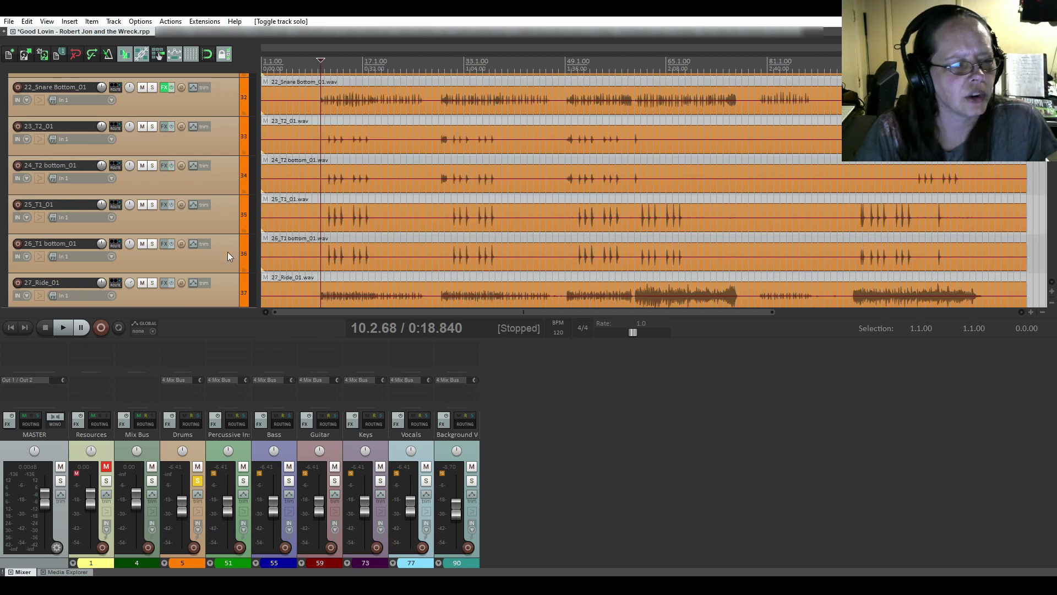
pyautogui.scroll(-1, 227, 256)
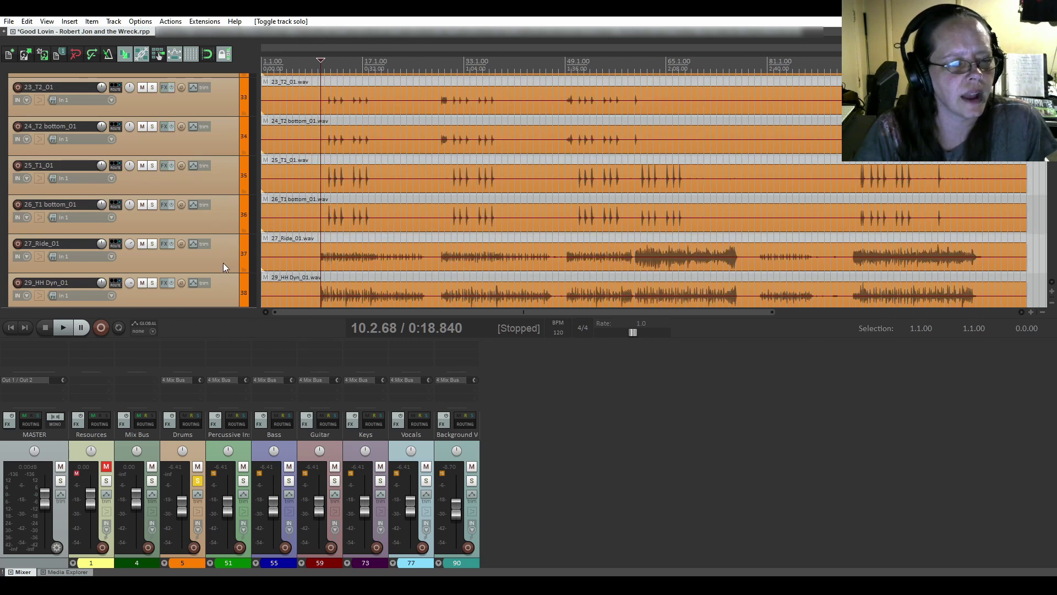
pyautogui.scroll(-1, 223, 263)
pyautogui.scroll(-1, 223, 268)
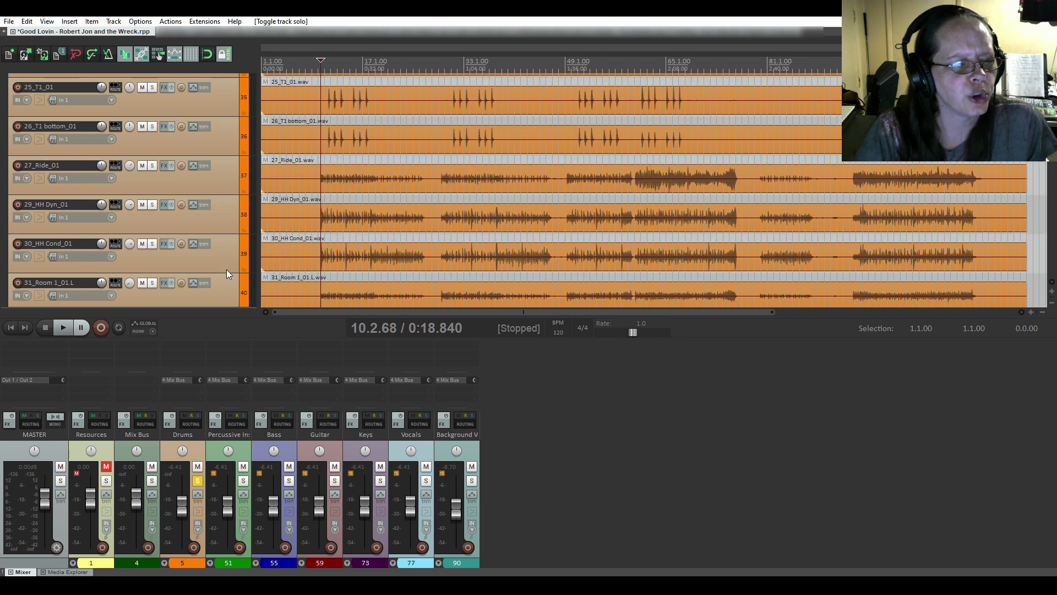
pyautogui.scroll(-5, 223, 242)
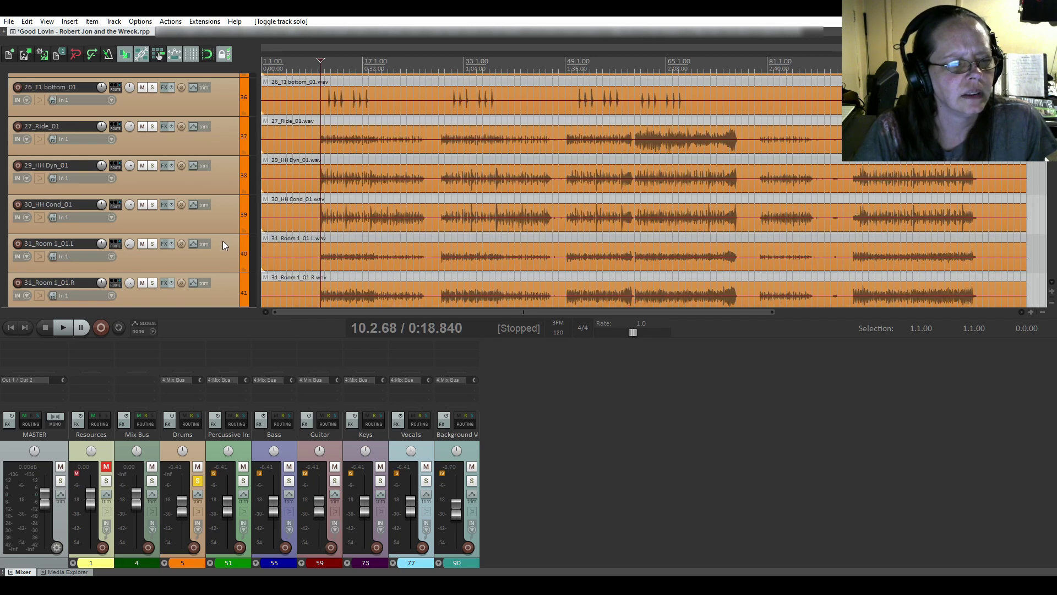
pyautogui.scroll(-5, 223, 245)
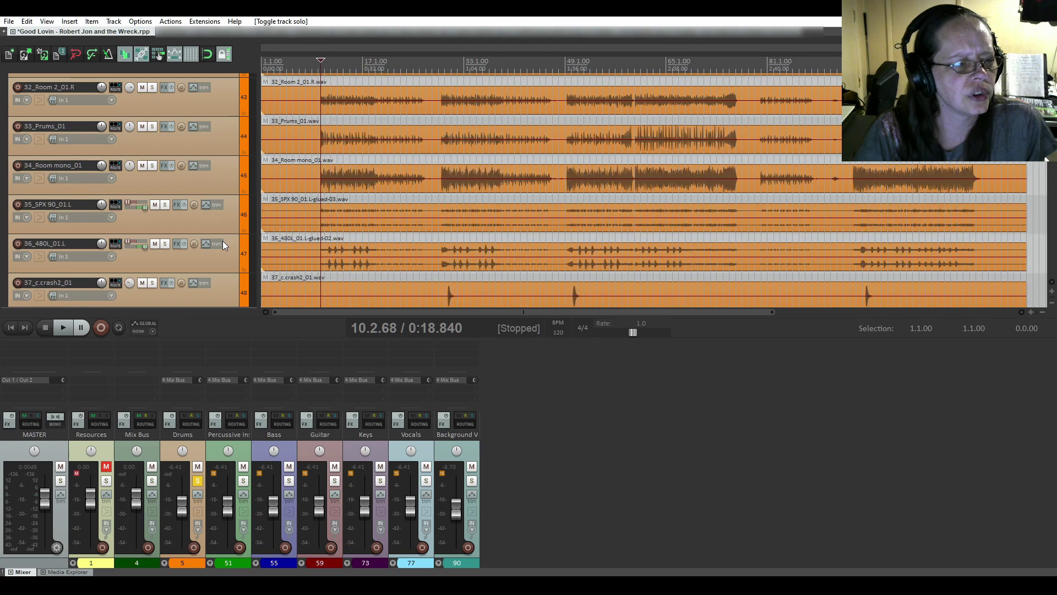
pyautogui.scroll(-1, 223, 246)
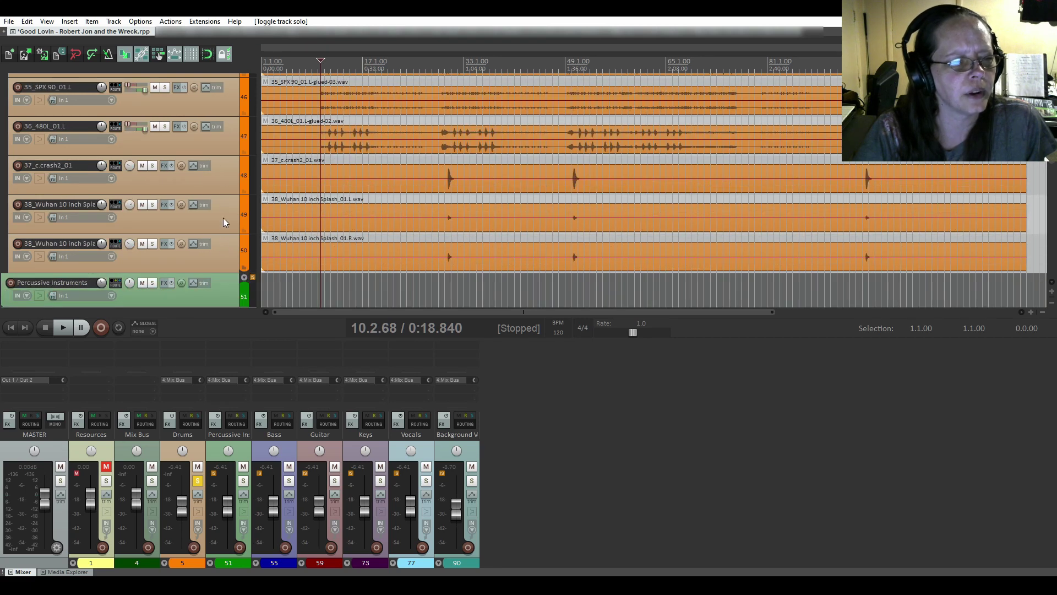
pyautogui.scroll(16, 212, 218)
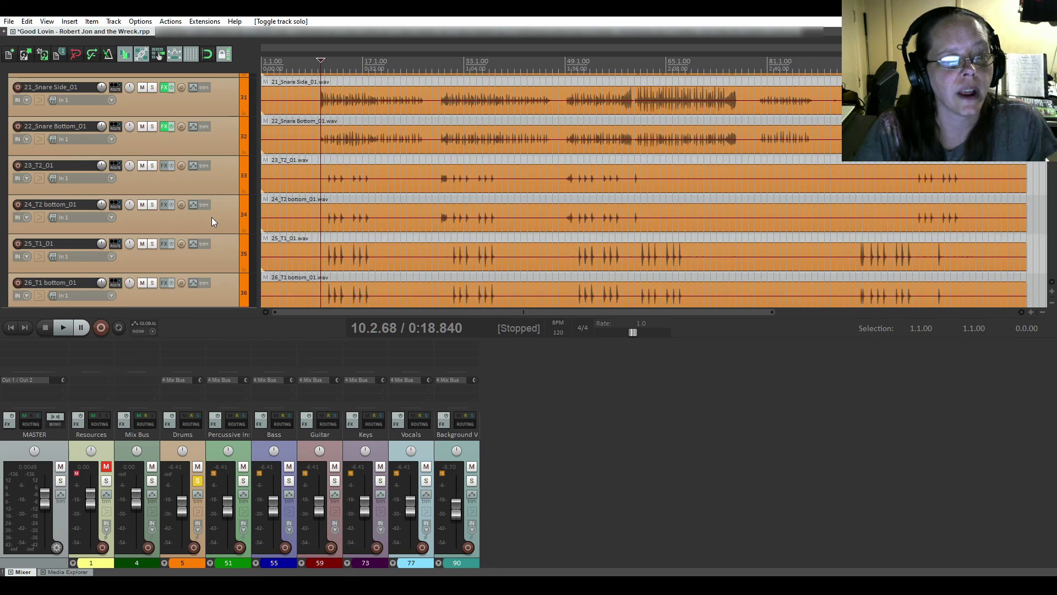
pyautogui.scroll(1, 213, 222)
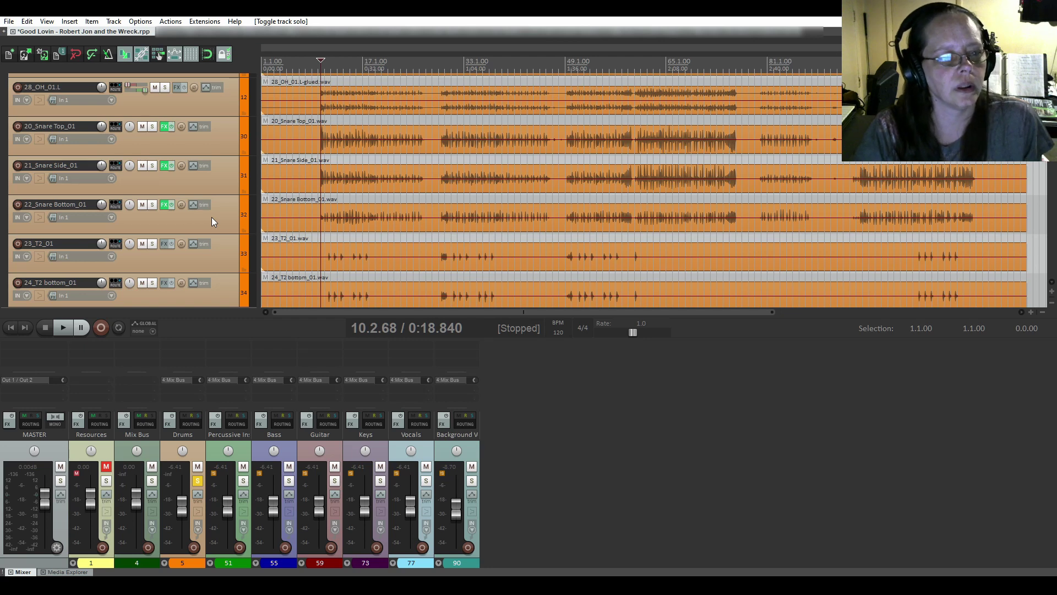
pyautogui.scroll(2, 213, 221)
pyautogui.scroll(1, 213, 220)
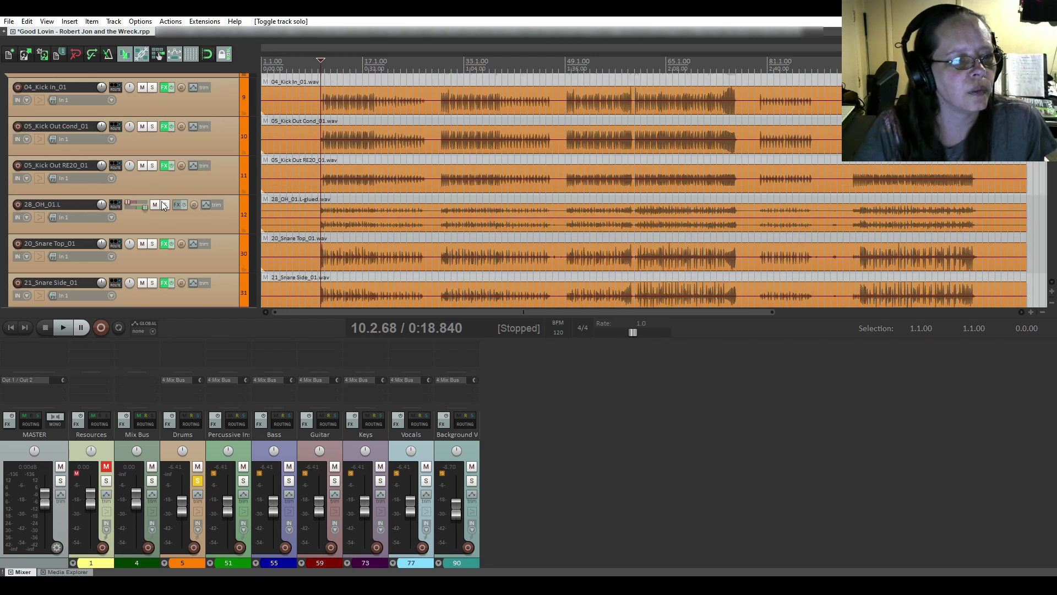
# - Play the drums with the 28_OH_01.L overhead track soloed, expand the Drums folder in the mixer, and select the overhead track
pyautogui.scroll(2, 206, 156)
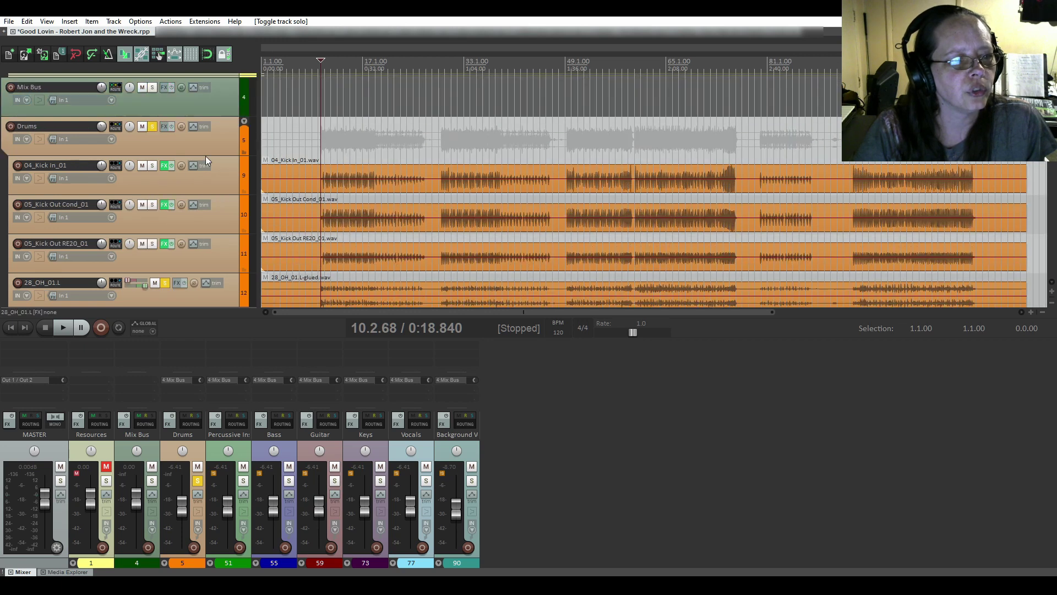
pyautogui.scroll(-1, 206, 156)
pyautogui.scroll(-1, 206, 156)
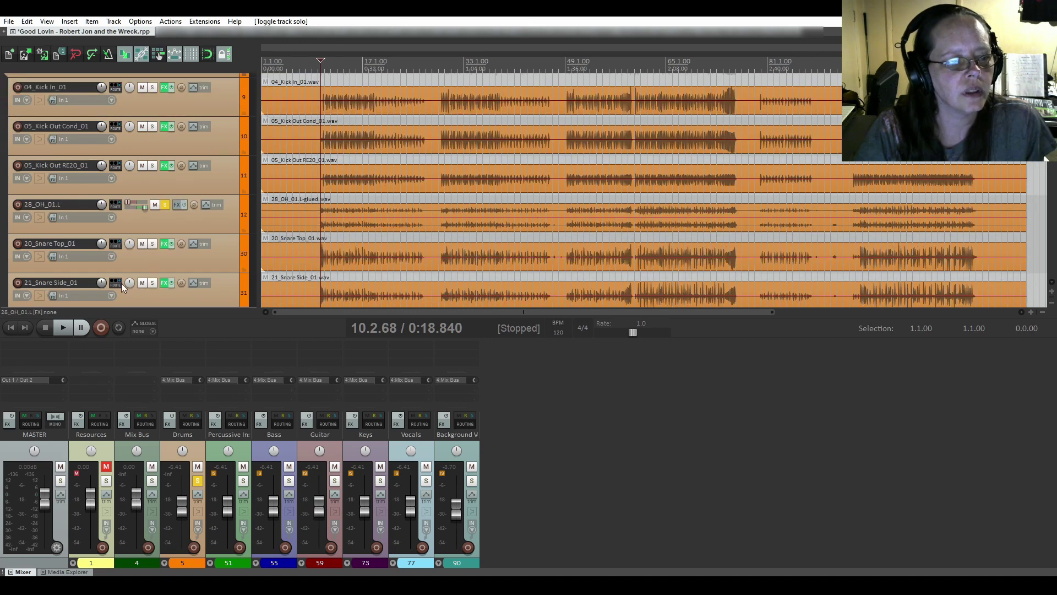
pyautogui.click(64, 328)
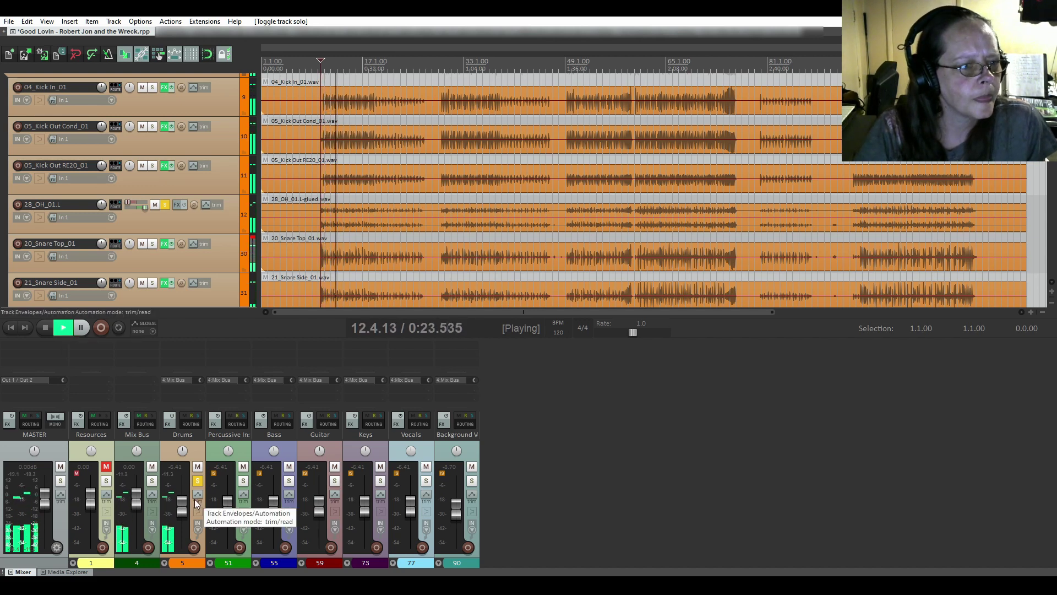
pyautogui.click(164, 562)
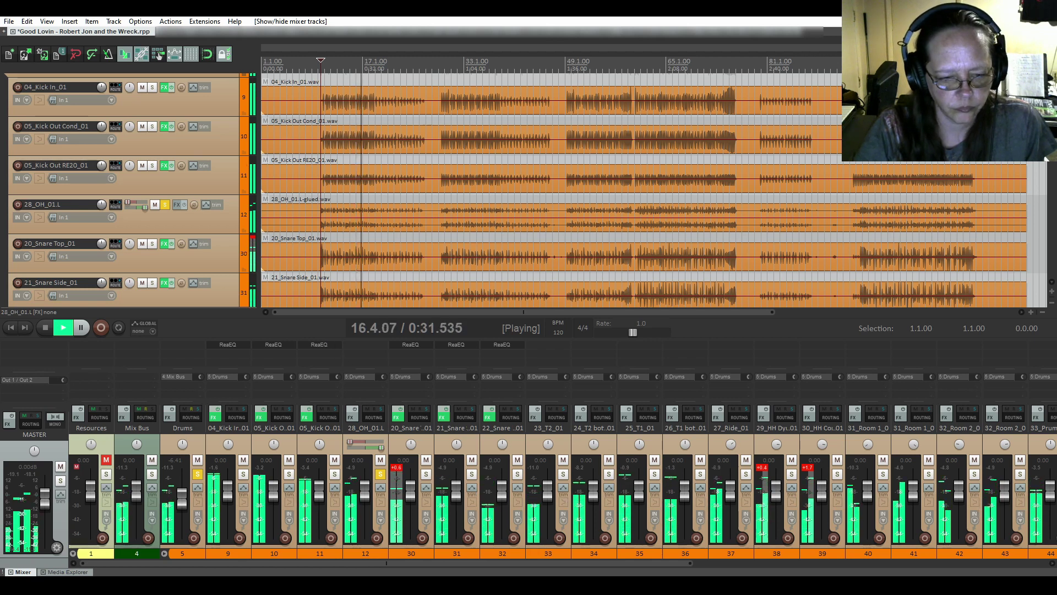
pyautogui.click(216, 222)
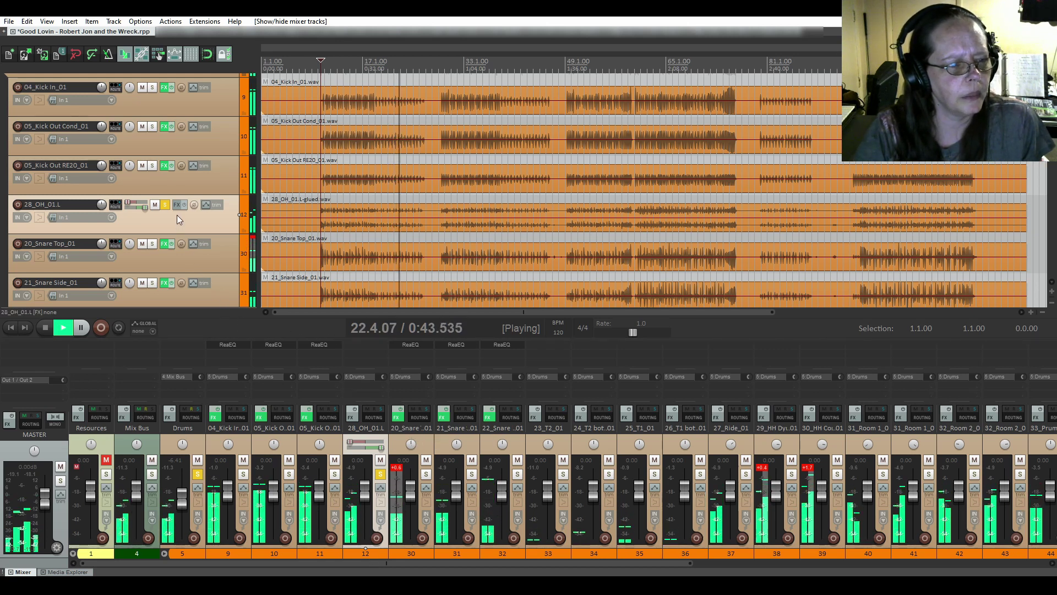
pyautogui.click(39, 329)
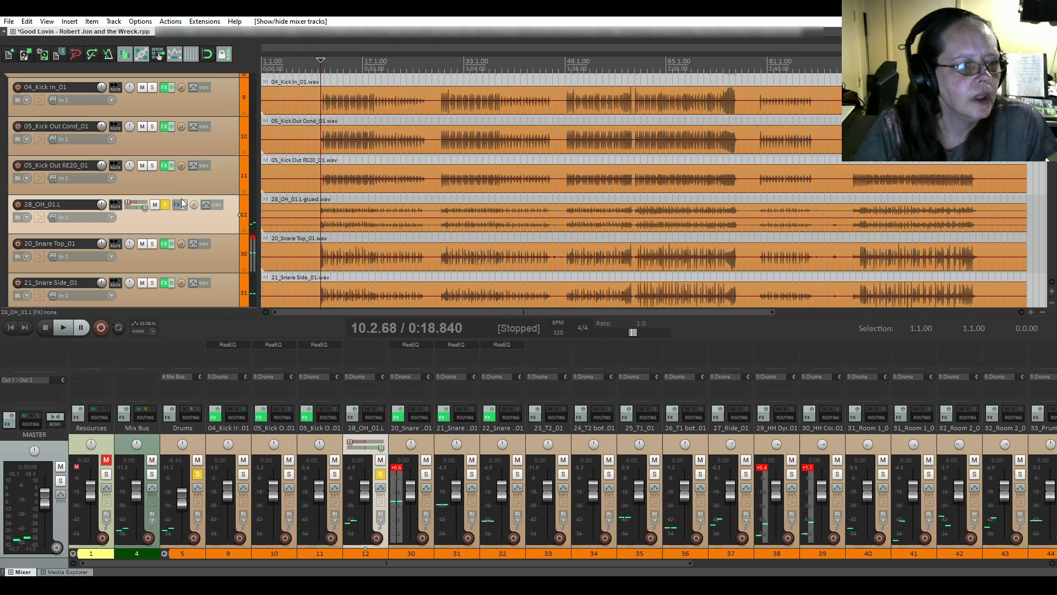
# - Toggle the overhead track's solo off and on, and listen to the soloed overheads once more
pyautogui.click(165, 205)
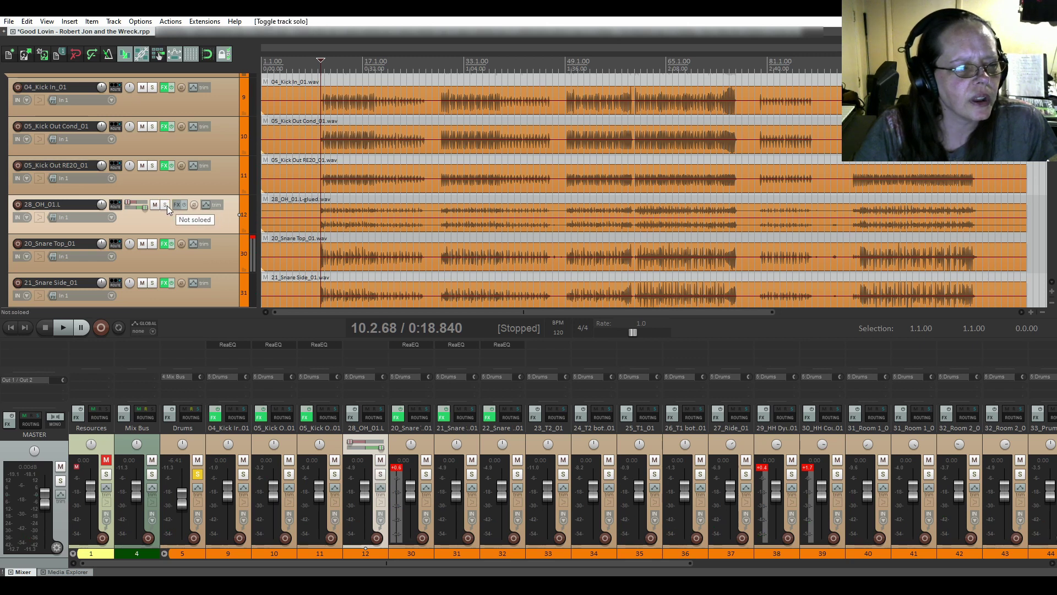
pyautogui.click(165, 206)
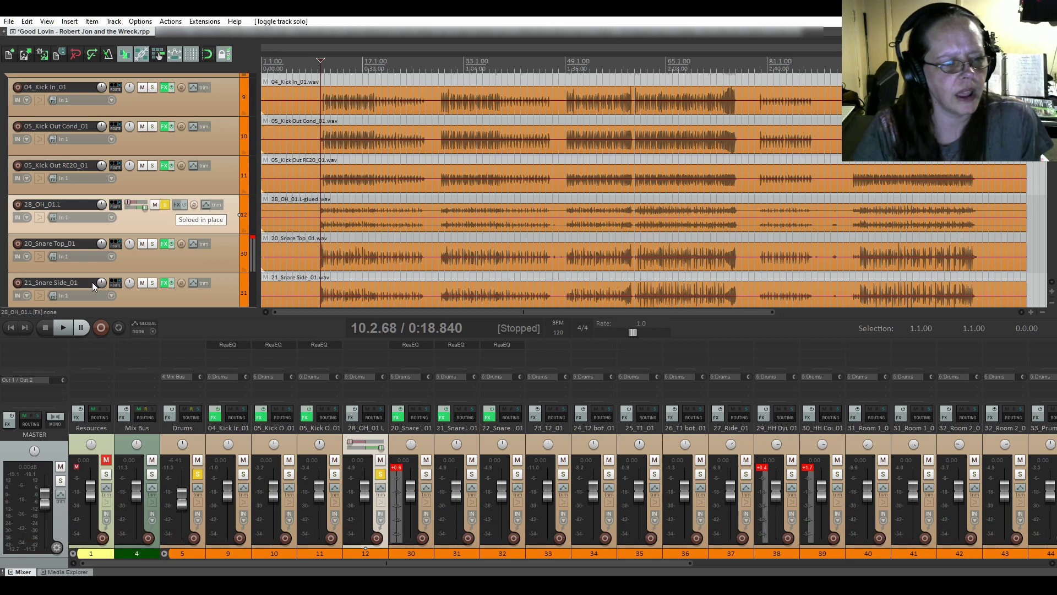
pyautogui.click(64, 328)
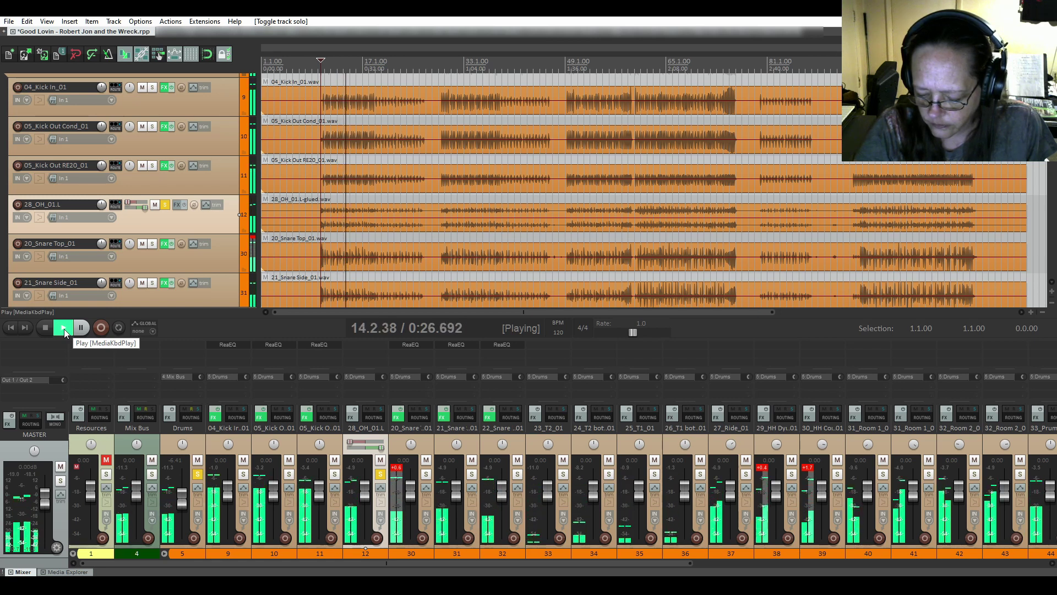
pyautogui.click(64, 329)
pyautogui.click(42, 328)
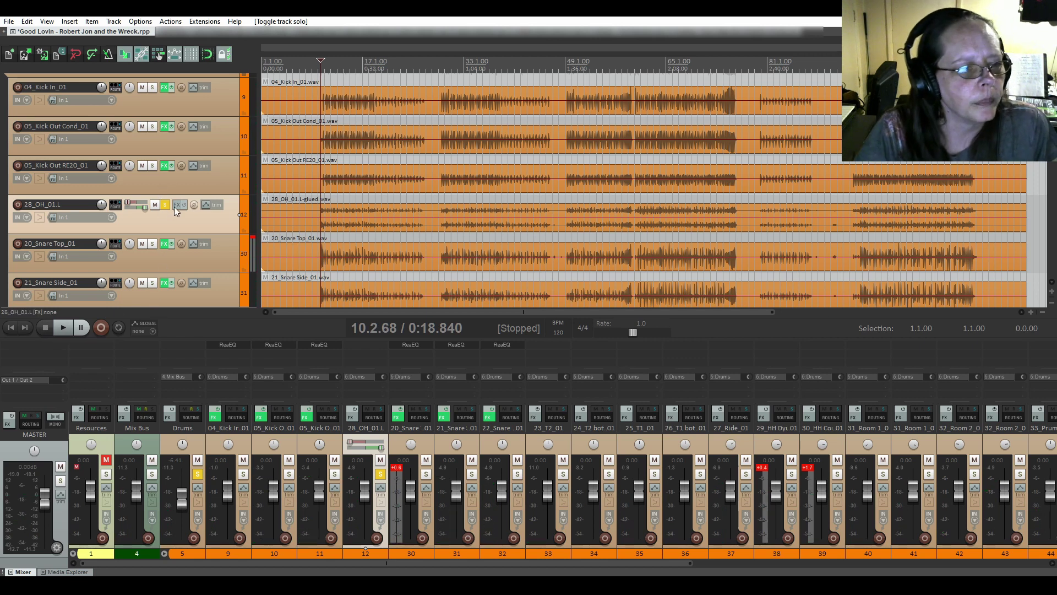
# - Add the Cockos ReaEQ plug-in to the 28_OH_01.L track and move its window clear of the track controls
pyautogui.scroll(3, 117, 229)
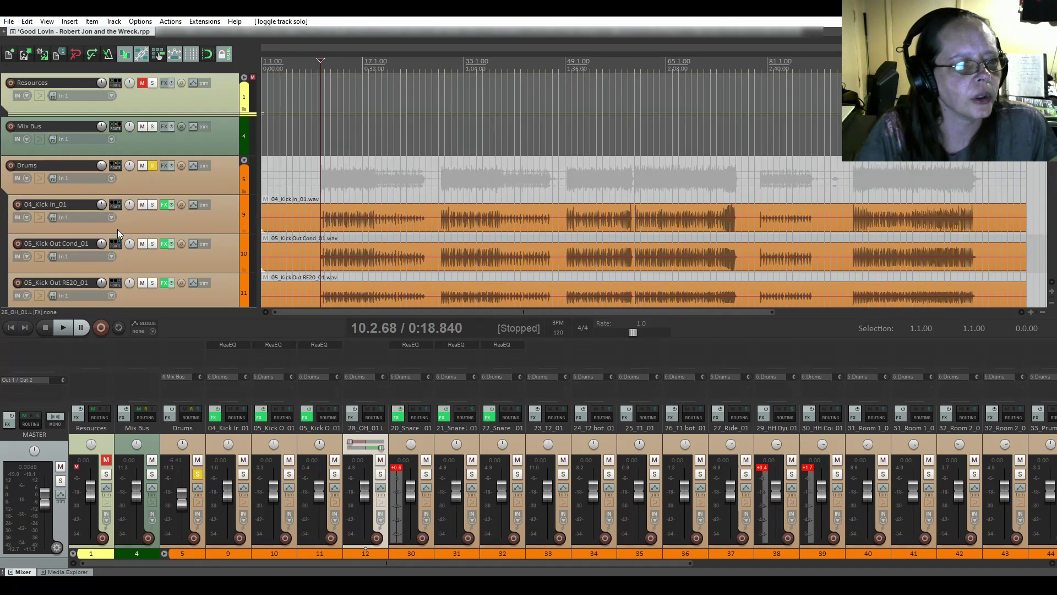
pyautogui.scroll(-6, 139, 207)
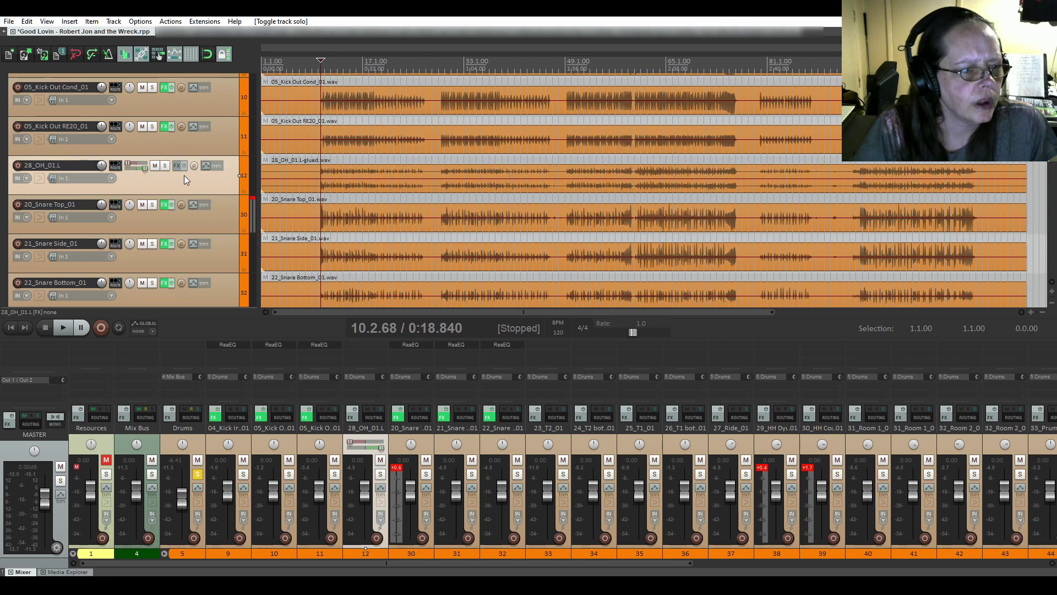
pyautogui.click(179, 165)
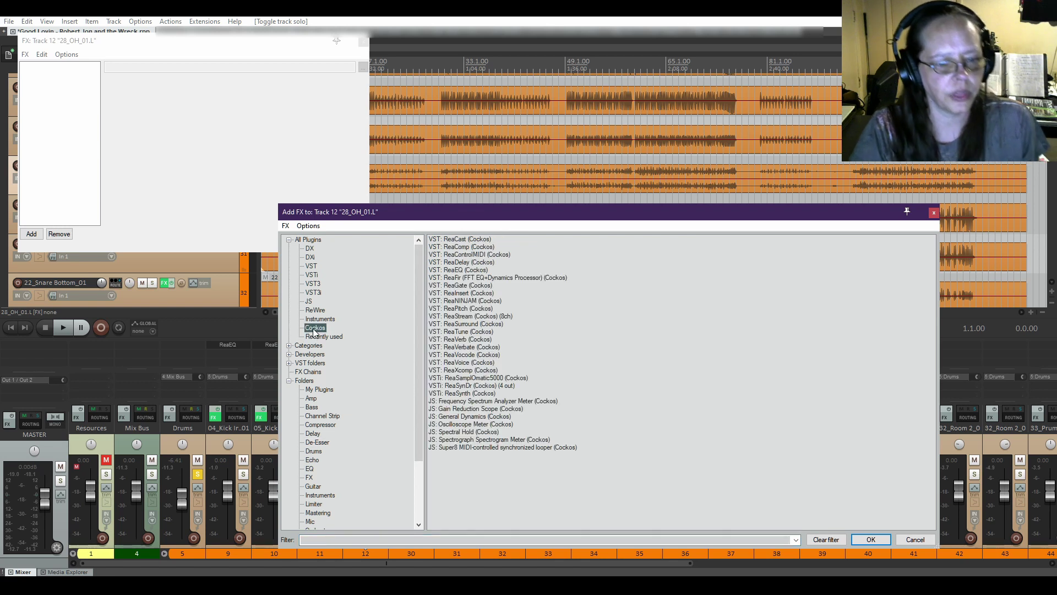
pyautogui.click(466, 269)
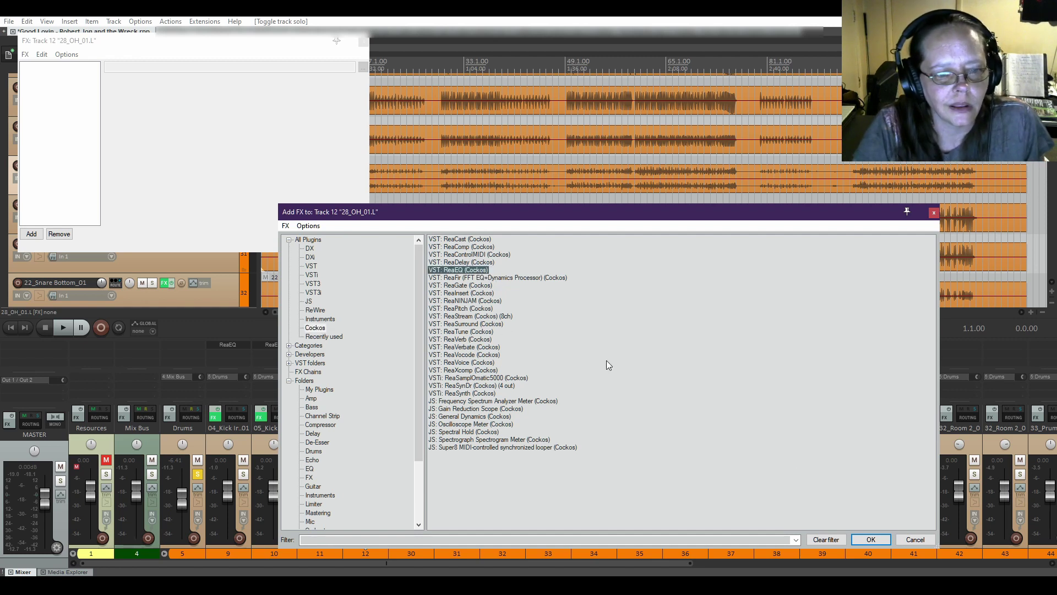
pyautogui.click(871, 539)
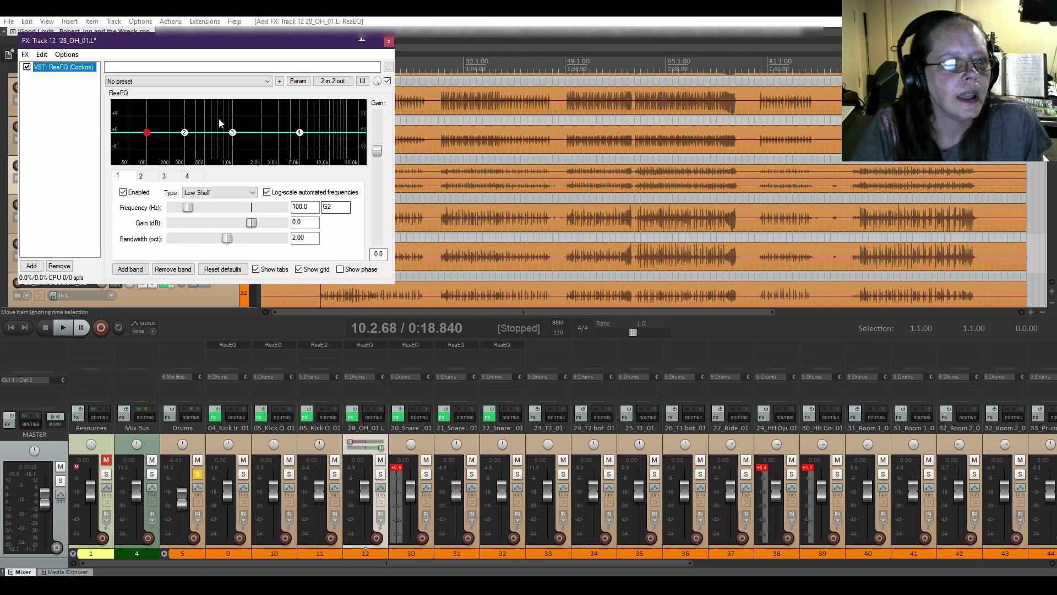
pyautogui.moveTo(220, 40); pyautogui.dragTo(550, 225)
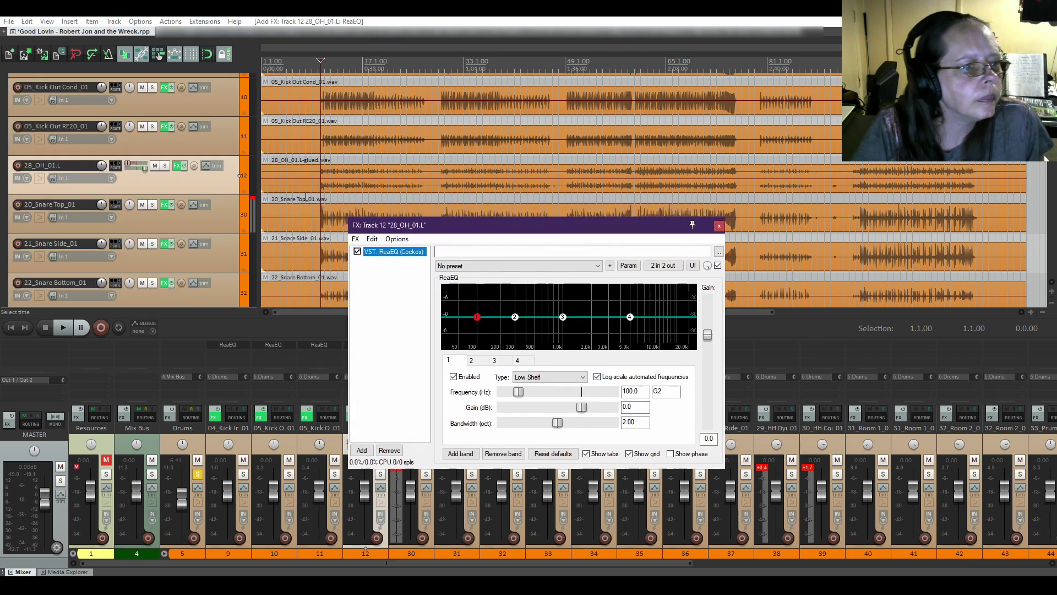
# - Solo the overhead track, start playback, and set ReaEQ band 1 to High Pass at about 142.8 Hz
pyautogui.click(165, 166)
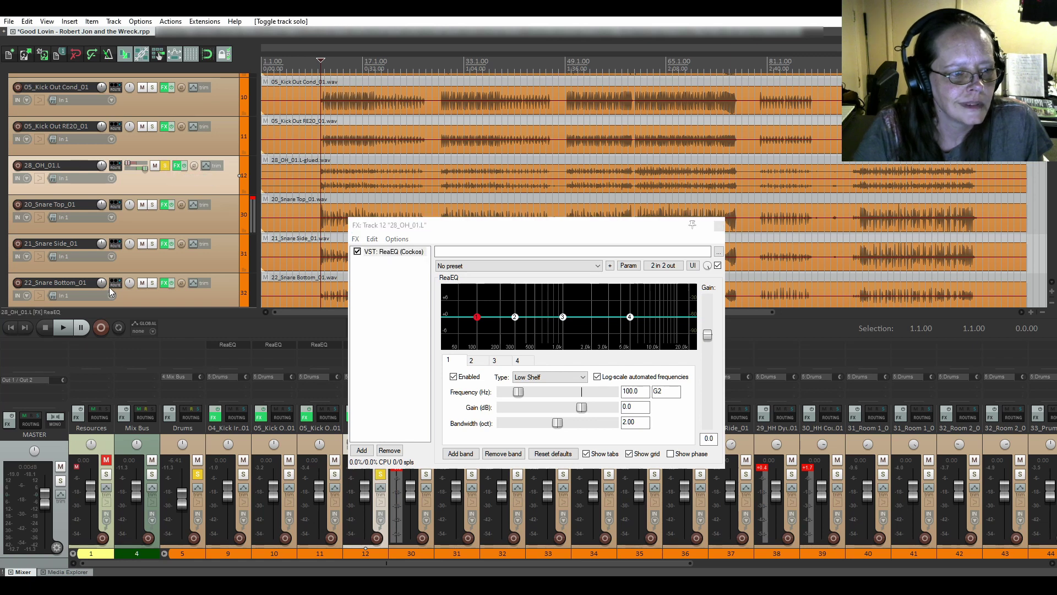
pyautogui.click(60, 330)
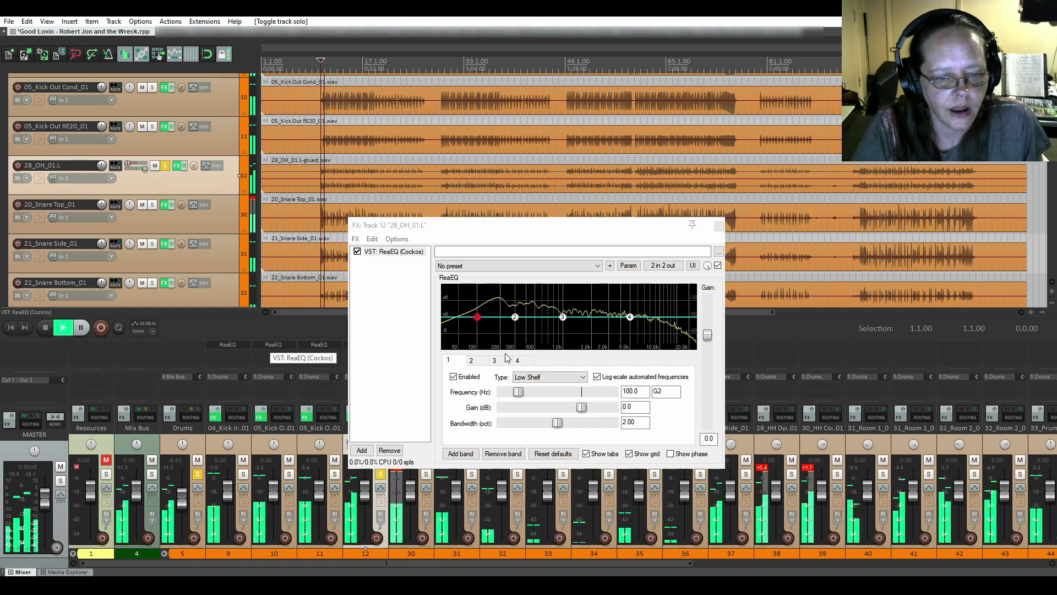
pyautogui.click(541, 376)
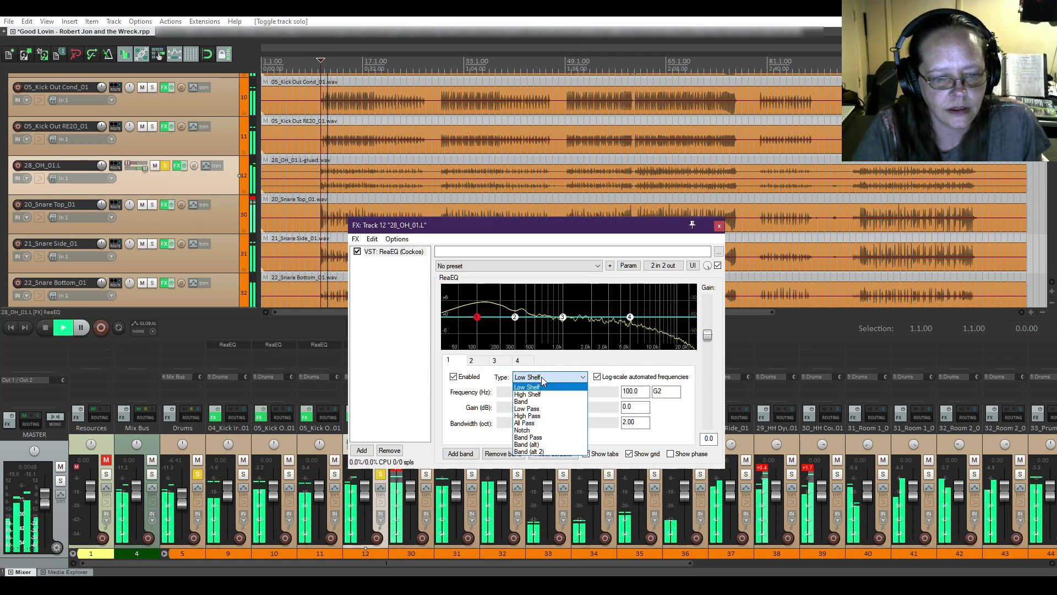
pyautogui.click(541, 416)
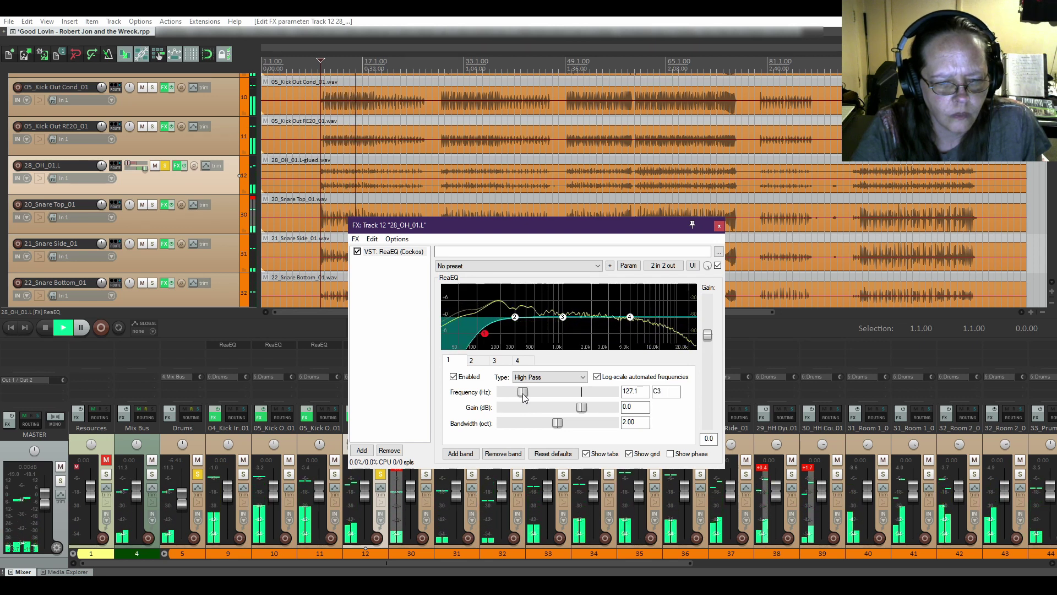
pyautogui.moveTo(519, 396); pyautogui.dragTo(525, 397)
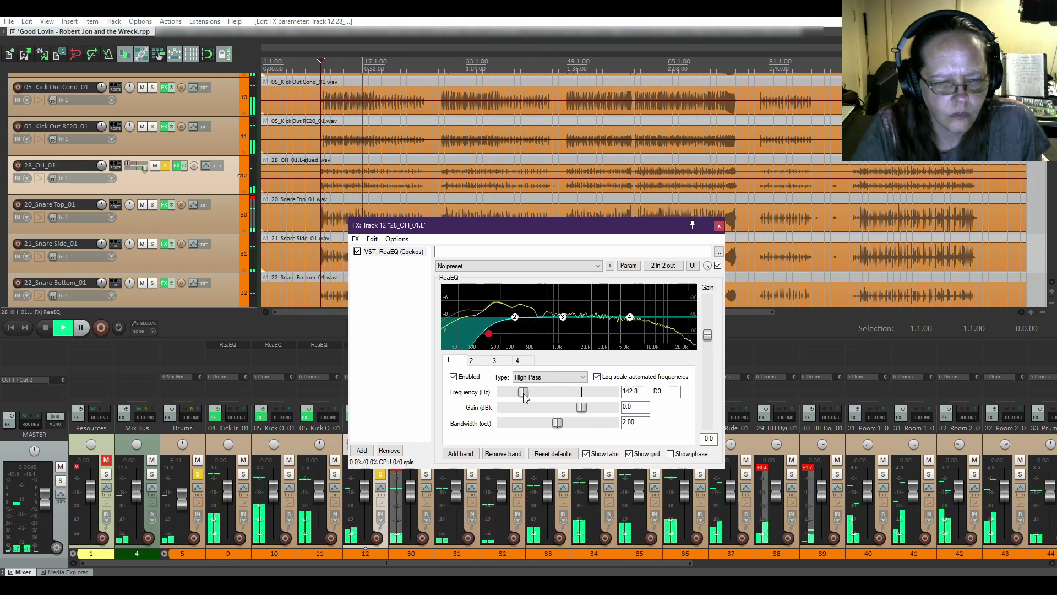
# - Set ReaEQ band 2 to about 365.7 Hz, -5.6 dB gain and 0.32 oct bandwidth, stop playback, and close the FX window
pyautogui.click(514, 323)
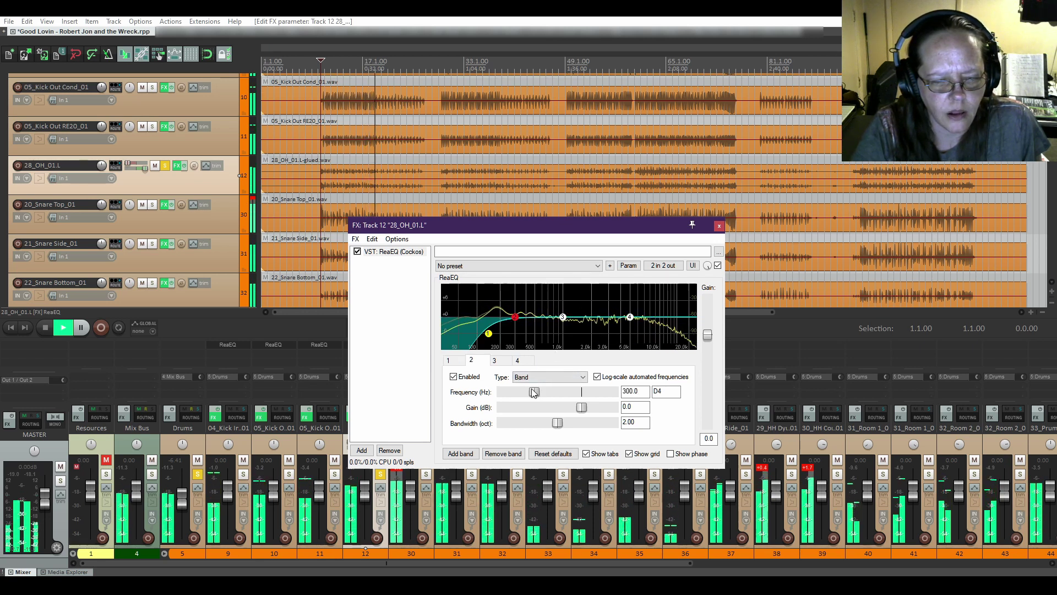
pyautogui.moveTo(533, 391); pyautogui.dragTo(538, 394)
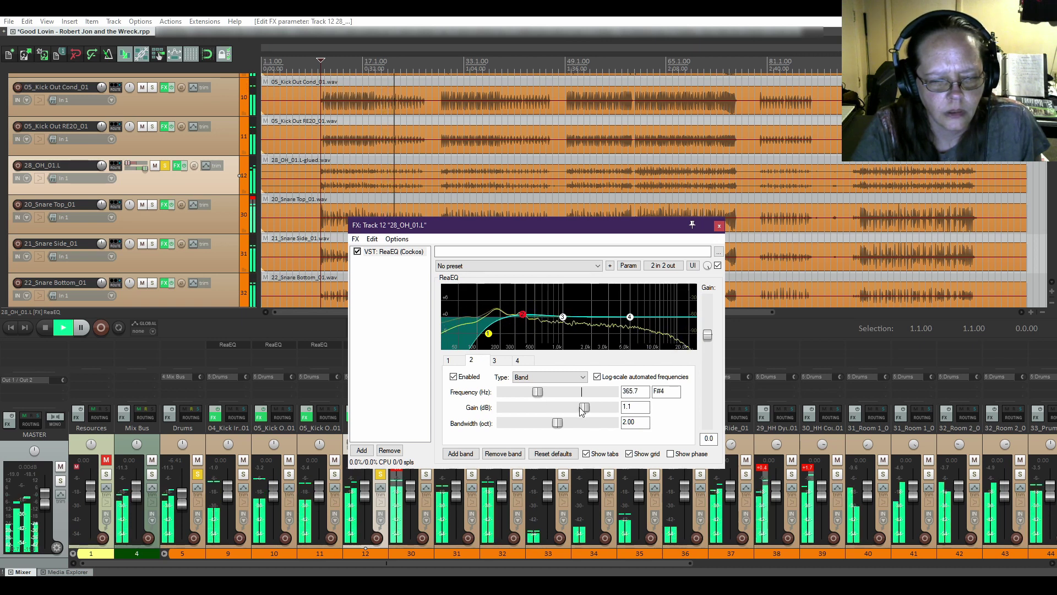
pyautogui.moveTo(581, 406); pyautogui.dragTo(509, 431)
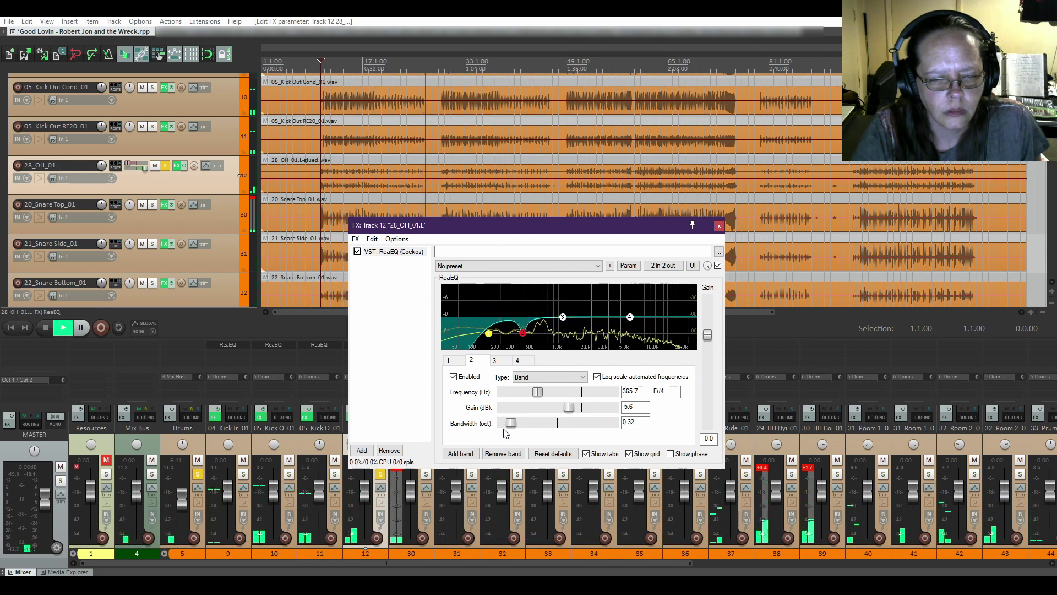
pyautogui.press('XF86AudioStop')
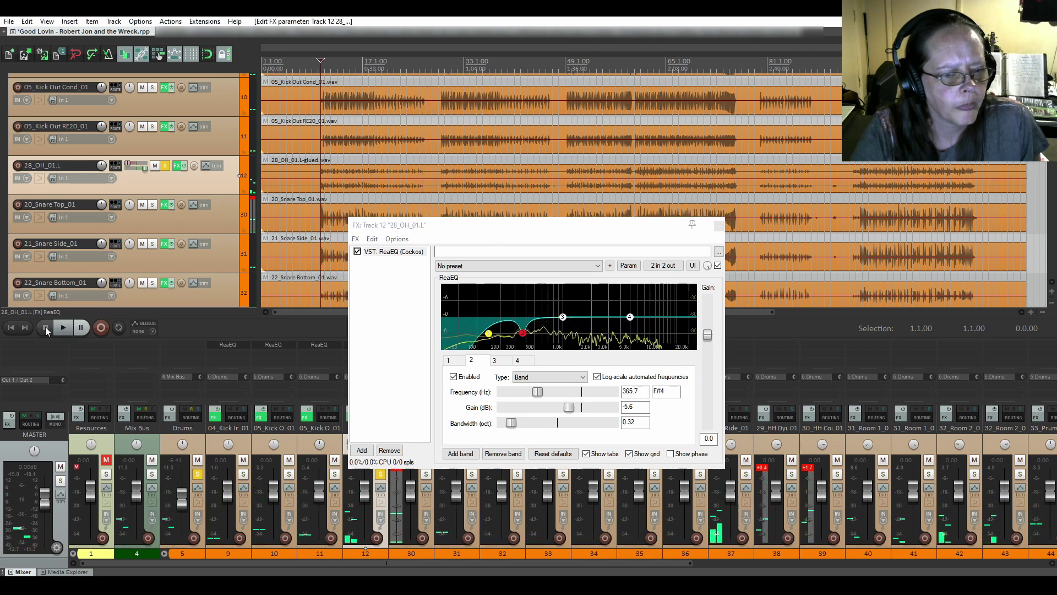
pyautogui.click(718, 226)
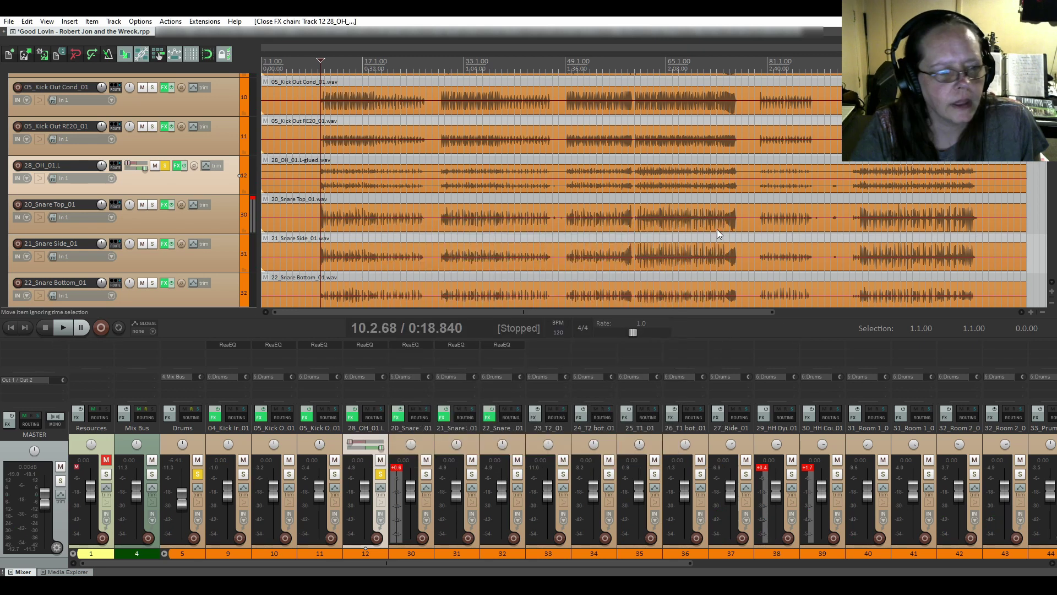
# - Unsolo the 28_OH_01.L track, play the drums together to hear the equalized overheads in context, and stop playback
pyautogui.click(160, 170)
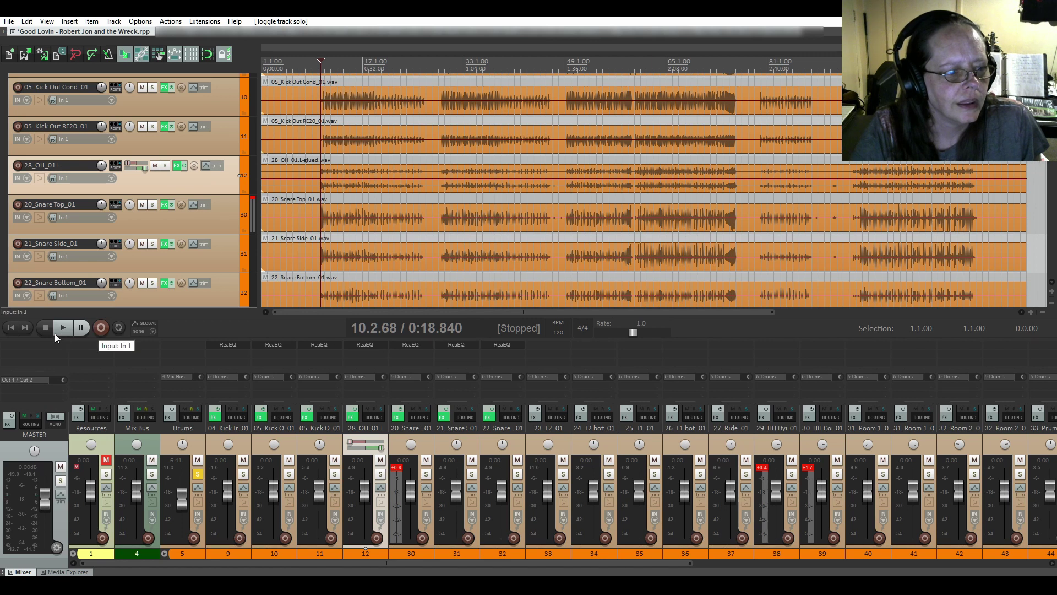
pyautogui.press('XF86AudioPlay')
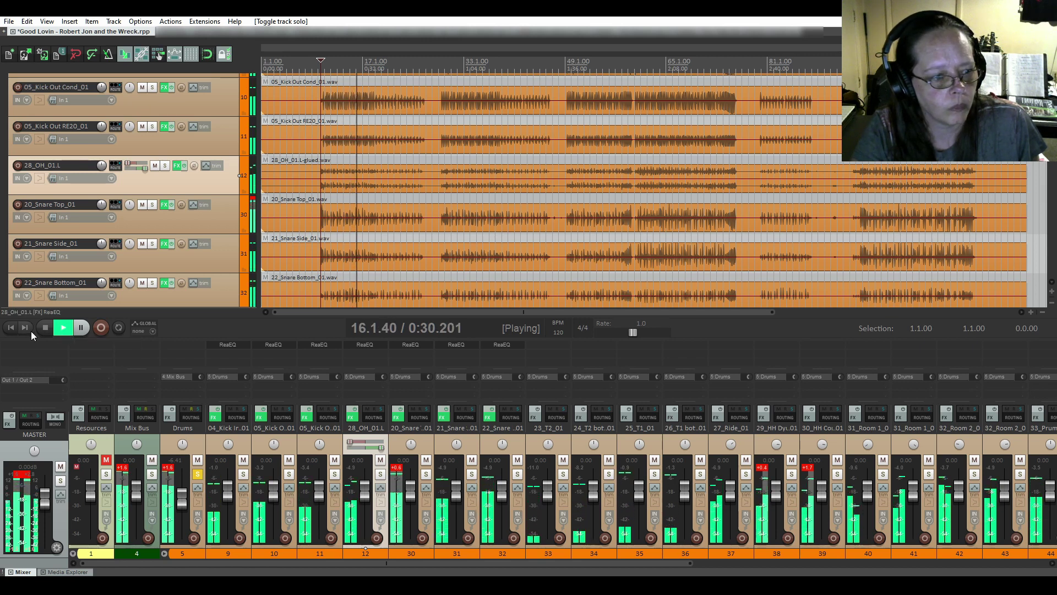
pyautogui.click(44, 328)
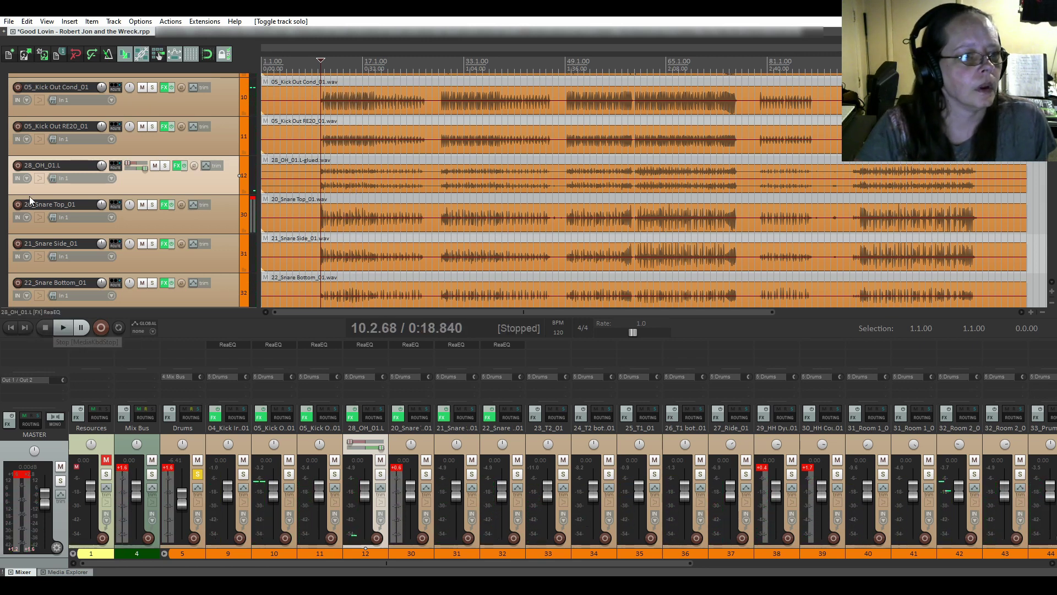
# - Solo the 23_T2_01 track and place the edit cursor just before its first tom hits, at 11.1.00
pyautogui.scroll(-1, 137, 177)
pyautogui.scroll(-1, 137, 178)
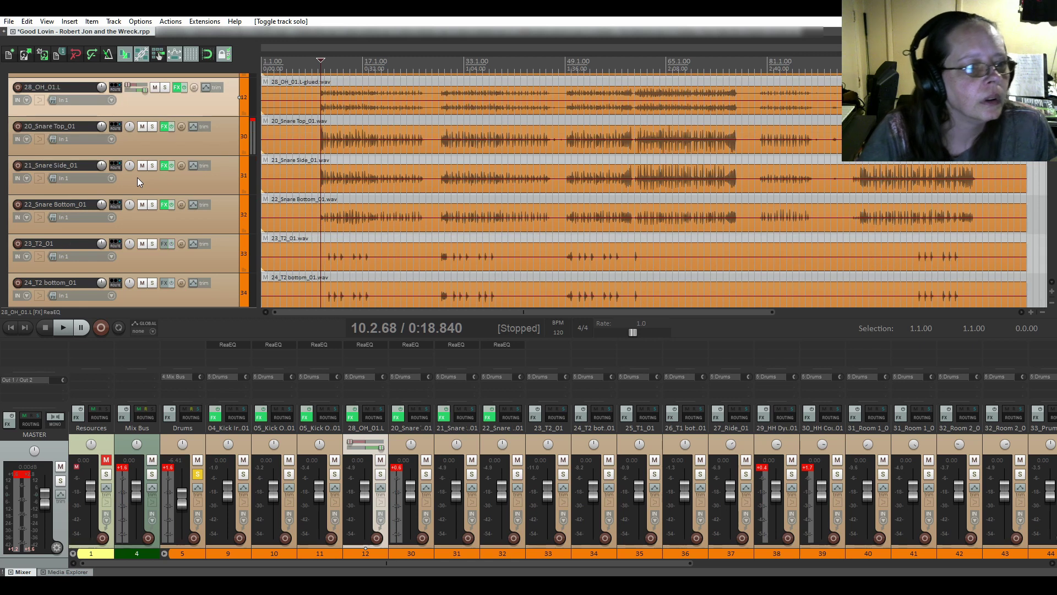
pyautogui.scroll(-1, 137, 177)
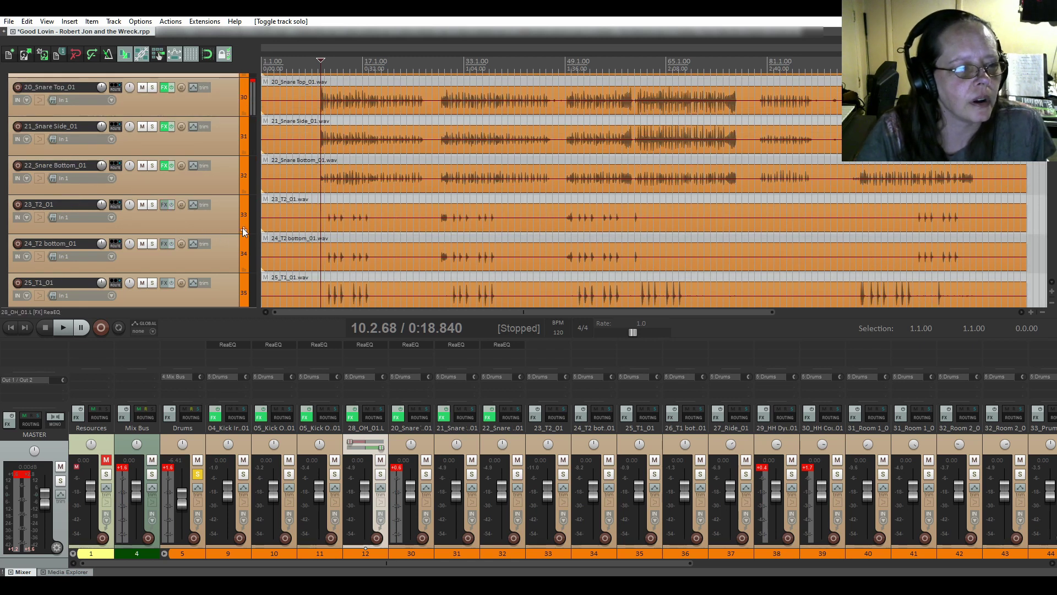
pyautogui.click(152, 205)
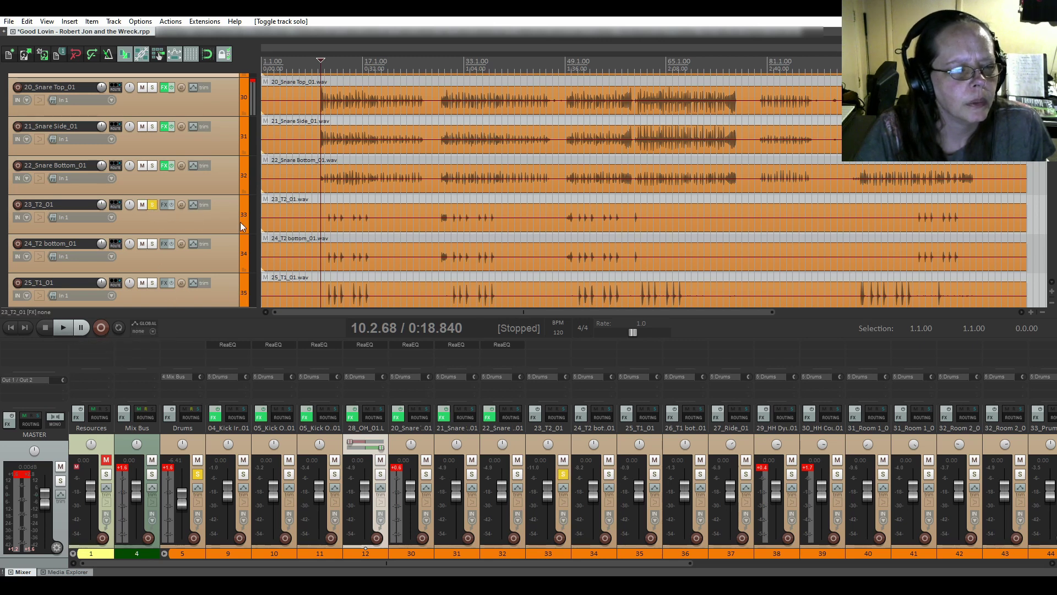
pyautogui.click(324, 198)
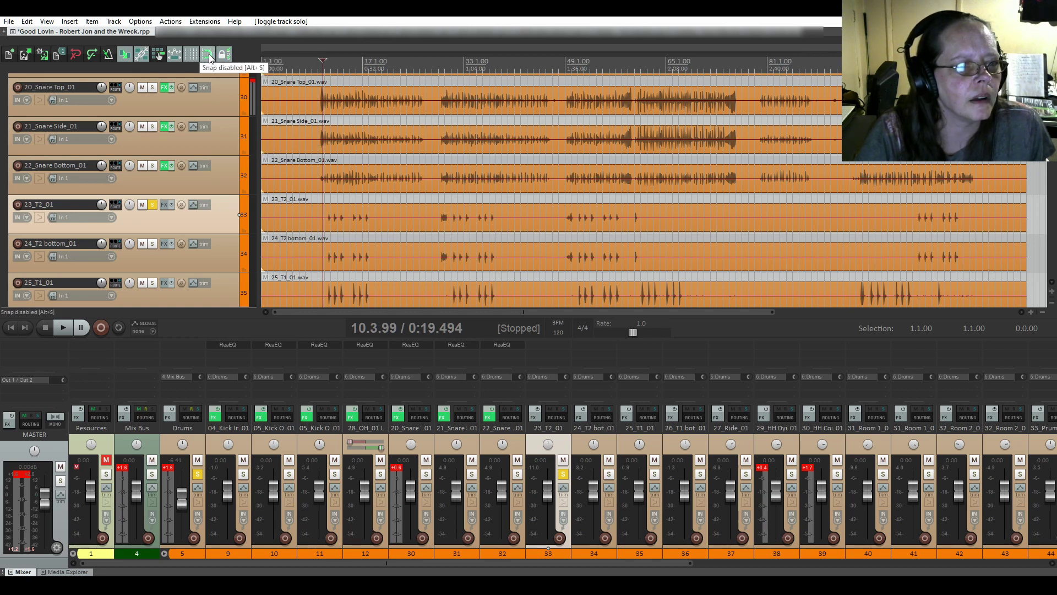
pyautogui.click(328, 201)
pyautogui.click(325, 201)
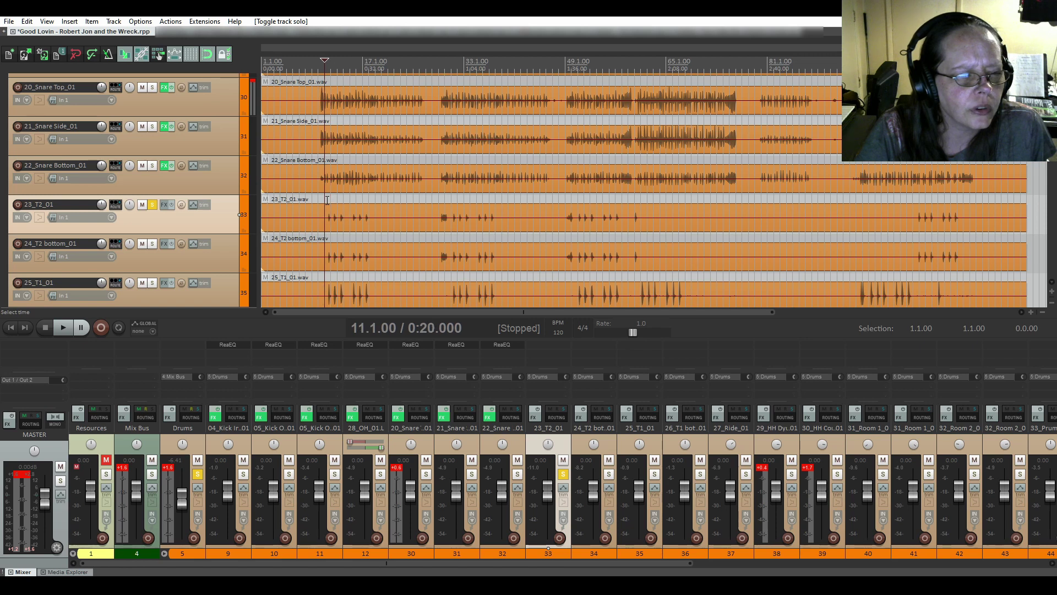
# - Listen to the soloed 23_T2_01 tom hits from the cursor, stop playback, and unsolo the track
pyautogui.click(64, 328)
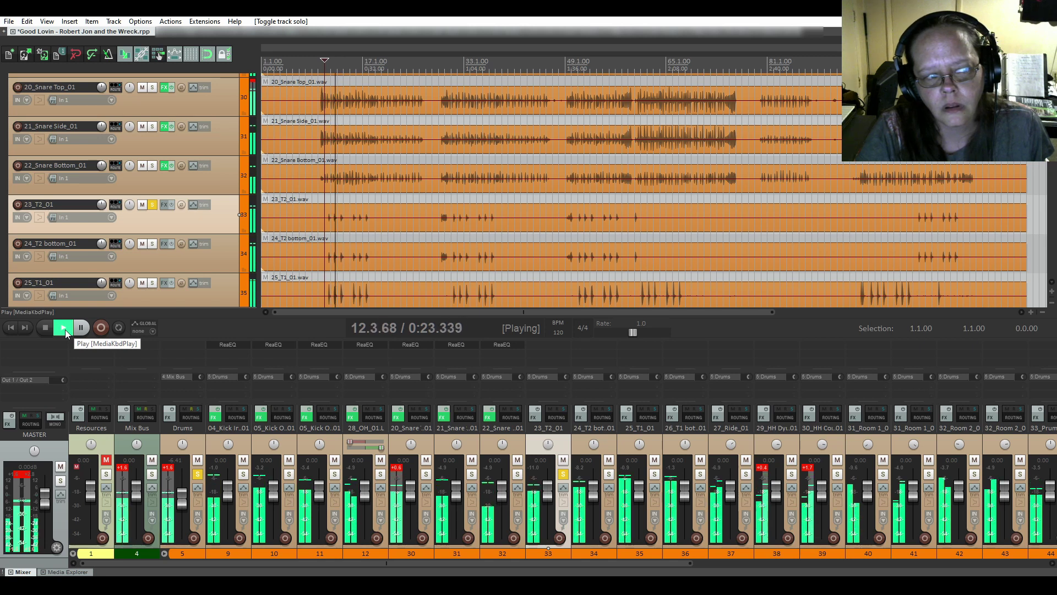
pyautogui.click(43, 330)
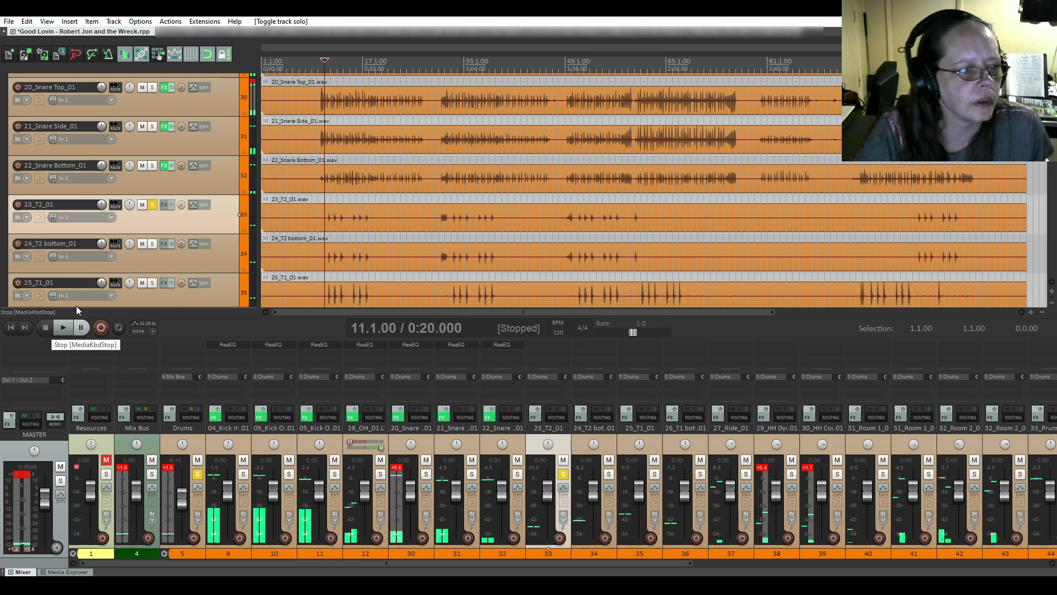
pyautogui.click(151, 205)
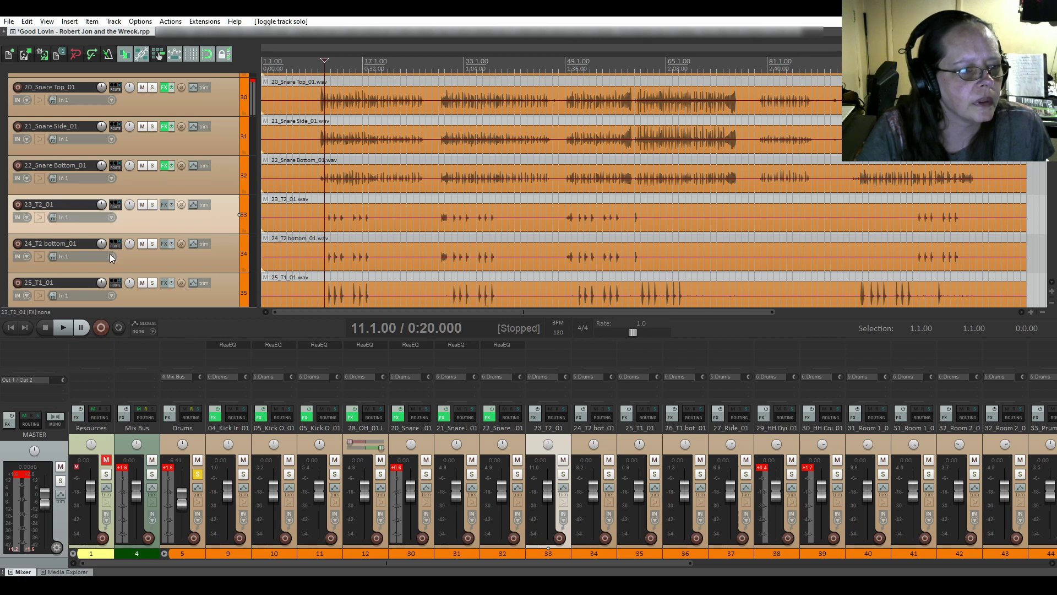
# - Solo the 24_T2 bottom_01 track, listen to its tom hits from the cursor, stop playback, and unsolo it
pyautogui.click(150, 243)
pyautogui.click(69, 329)
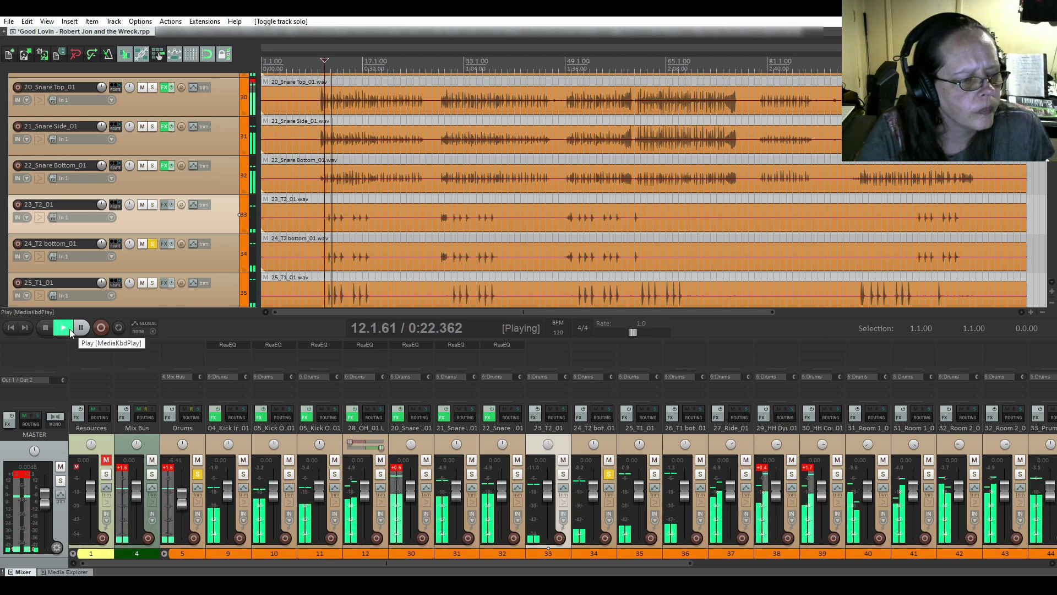
pyautogui.click(44, 327)
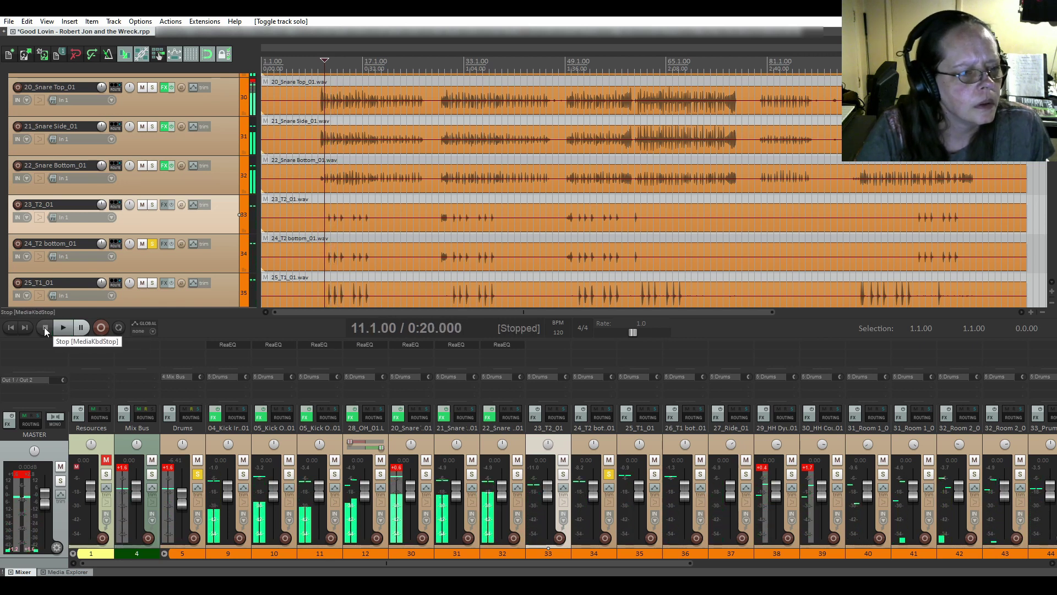
pyautogui.click(151, 245)
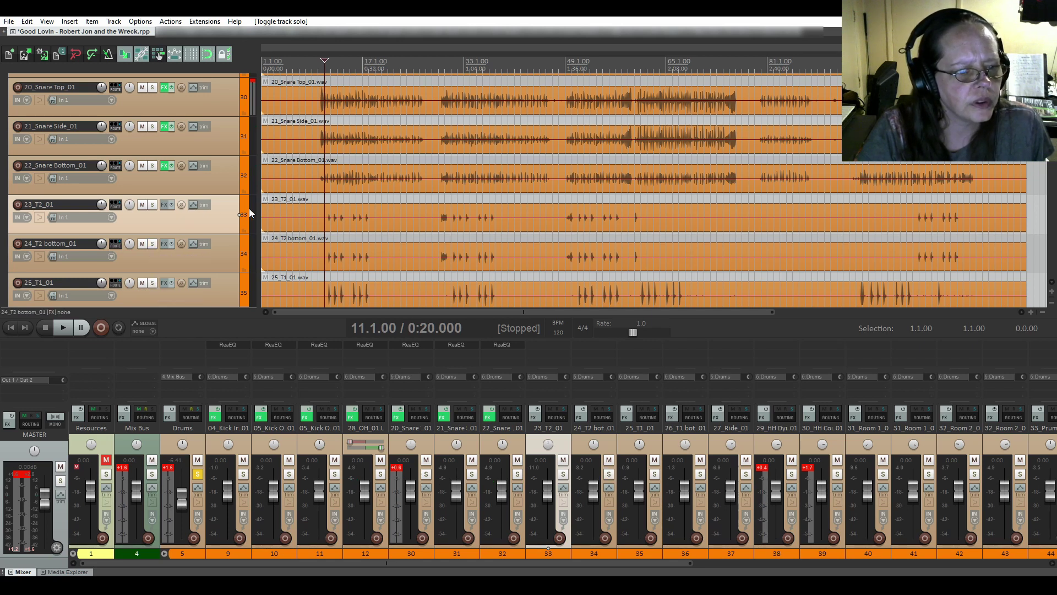
# - Solo the 25_T1_01 track, listen to its tom hits from the cursor, stop playback, and unsolo it
pyautogui.scroll(-1, 287, 215)
pyautogui.scroll(1, 286, 210)
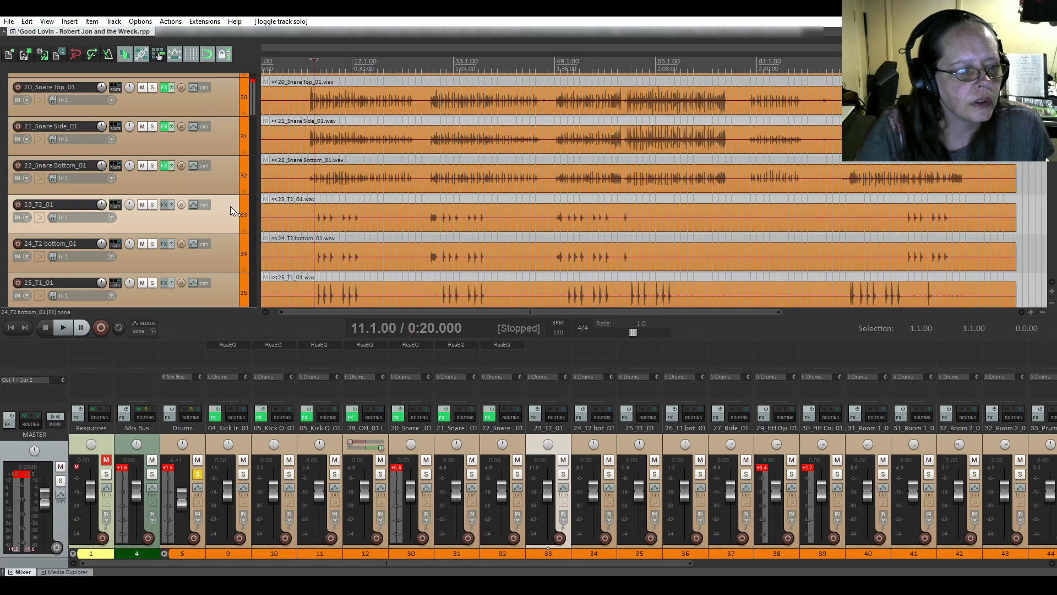
pyautogui.scroll(-2, 208, 206)
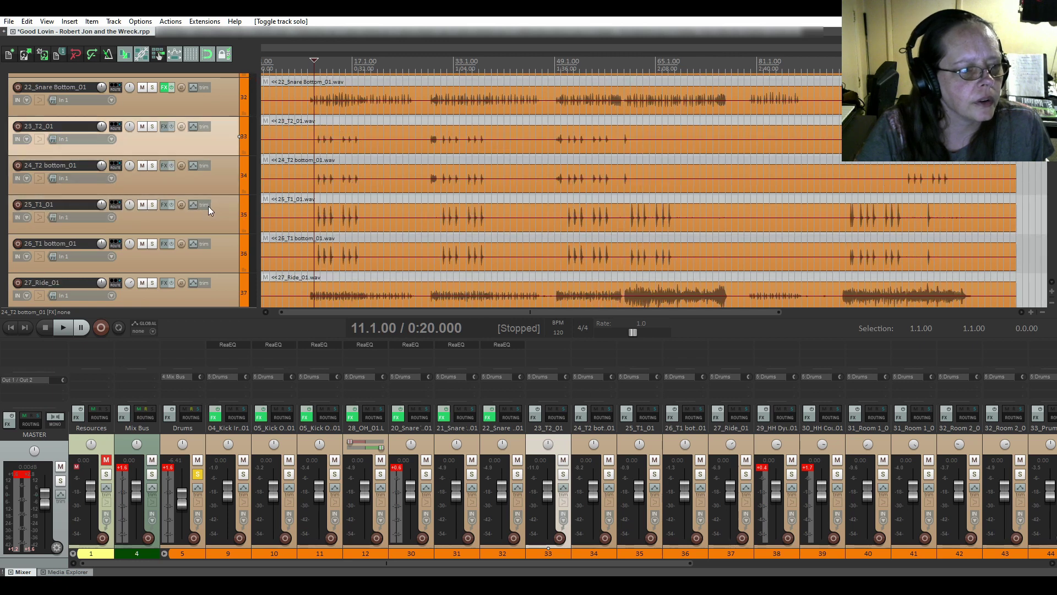
pyautogui.click(152, 204)
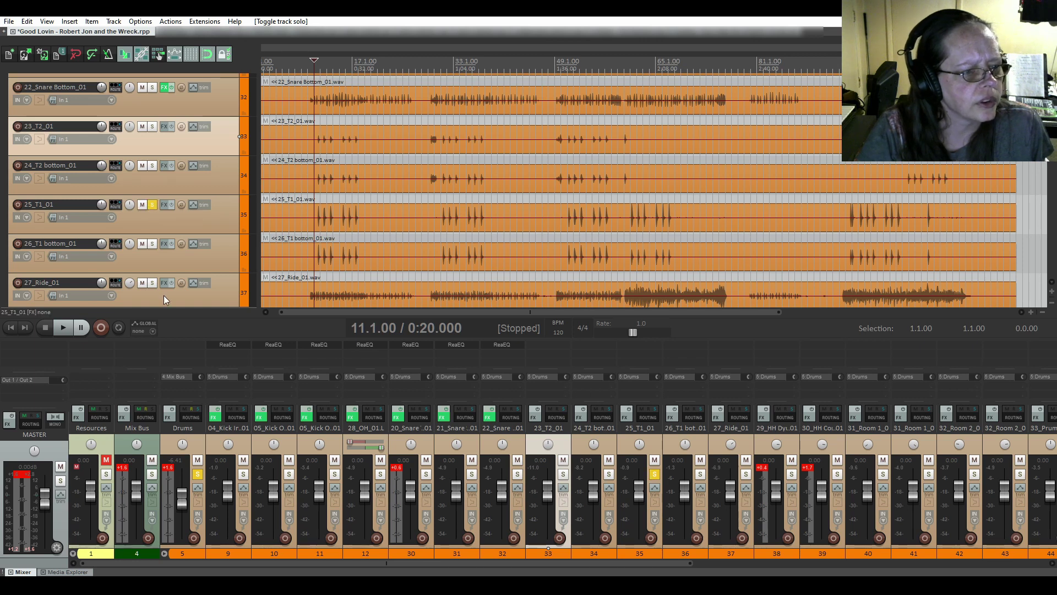
pyautogui.click(61, 329)
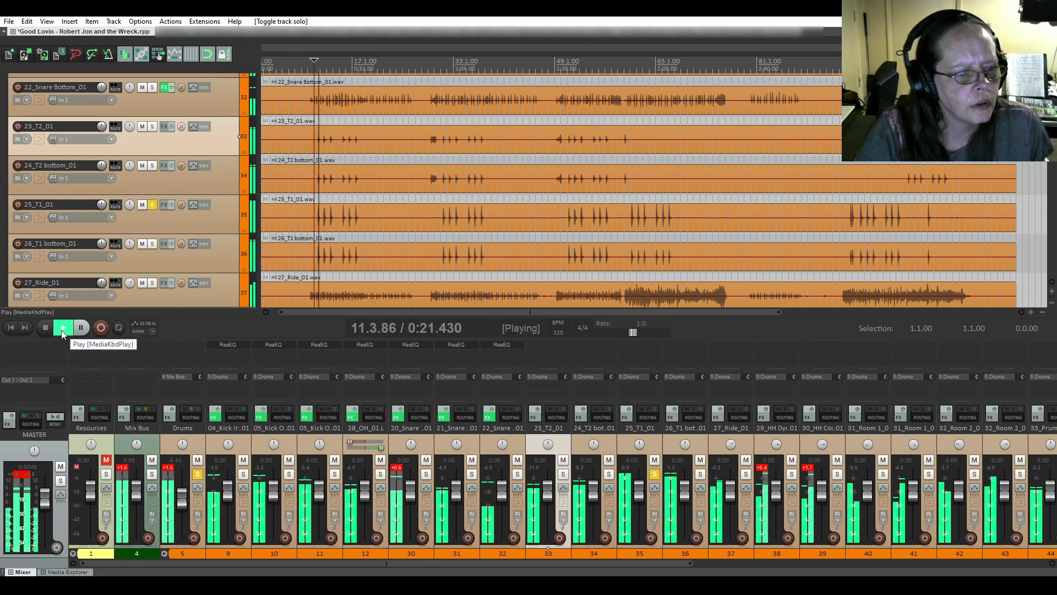
pyautogui.click(45, 330)
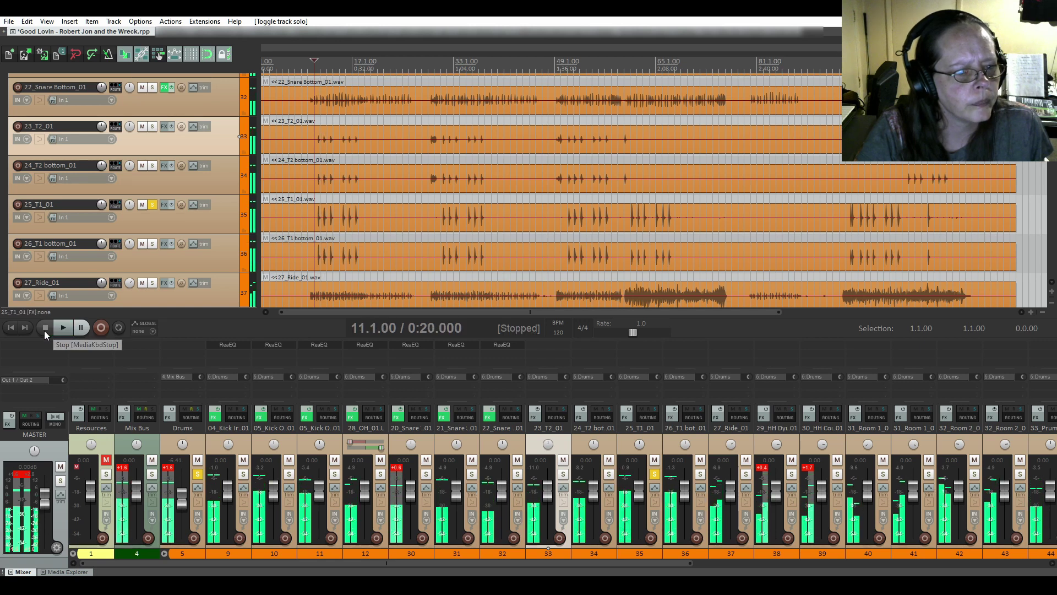
pyautogui.click(152, 204)
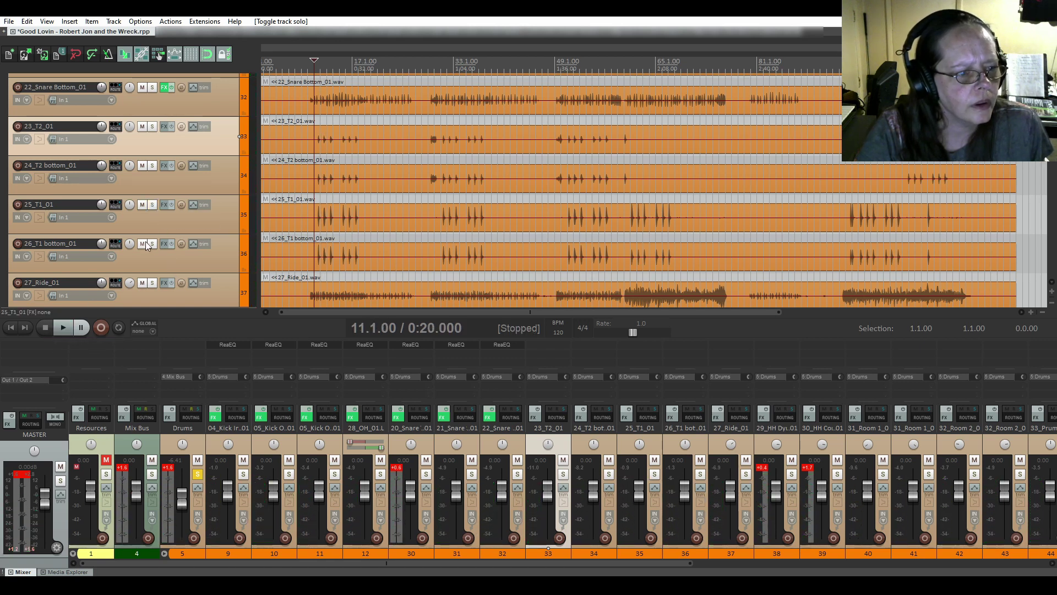
# - Solo the 26_T1 bottom_01 track, listen to its tom hits from the cursor, stop playback, and unsolo it
pyautogui.click(152, 244)
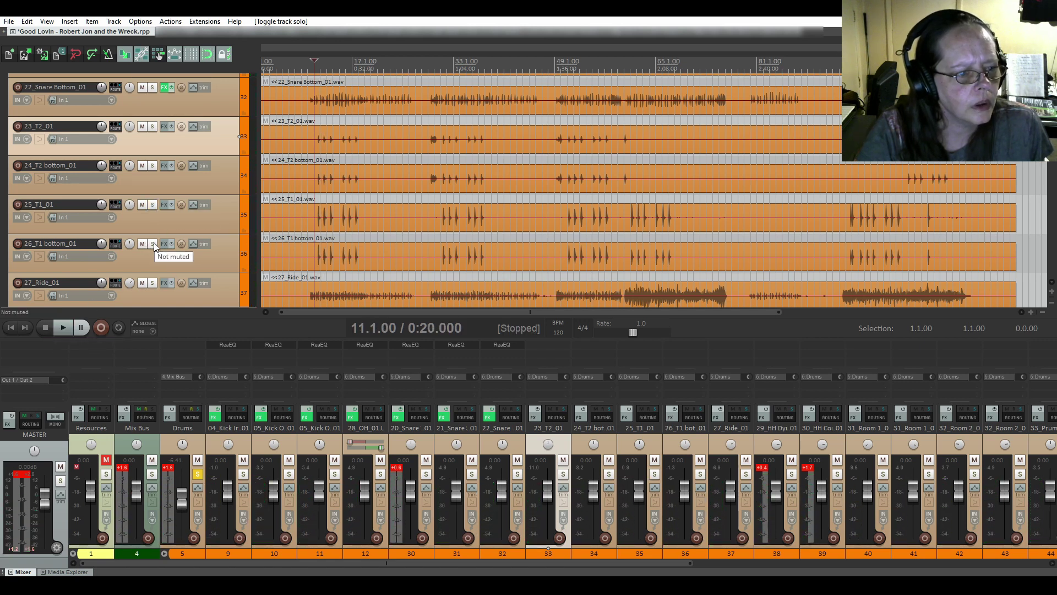
pyautogui.click(63, 330)
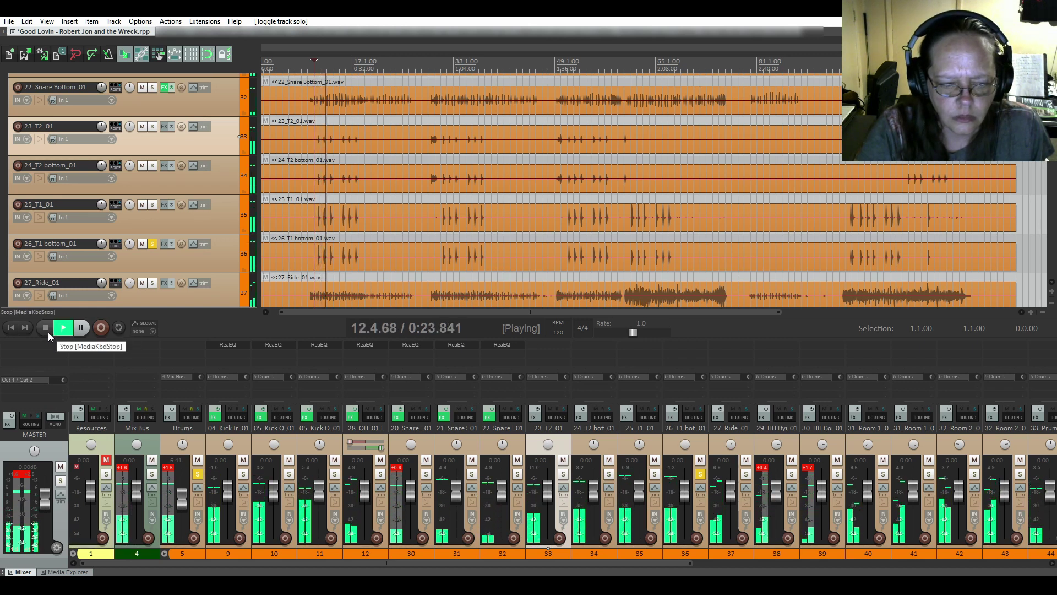
pyautogui.click(48, 332)
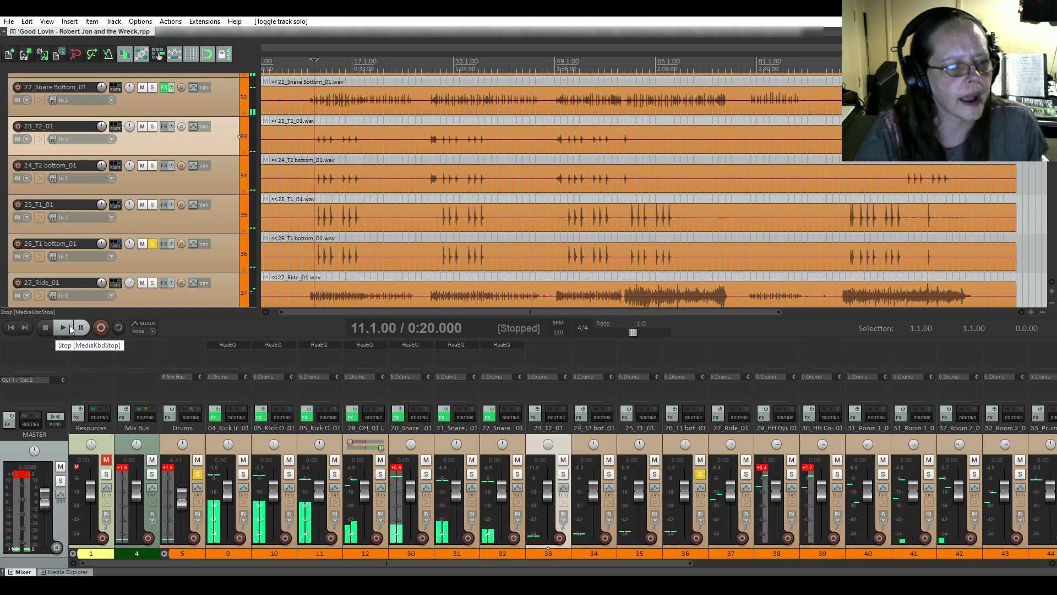
pyautogui.click(152, 244)
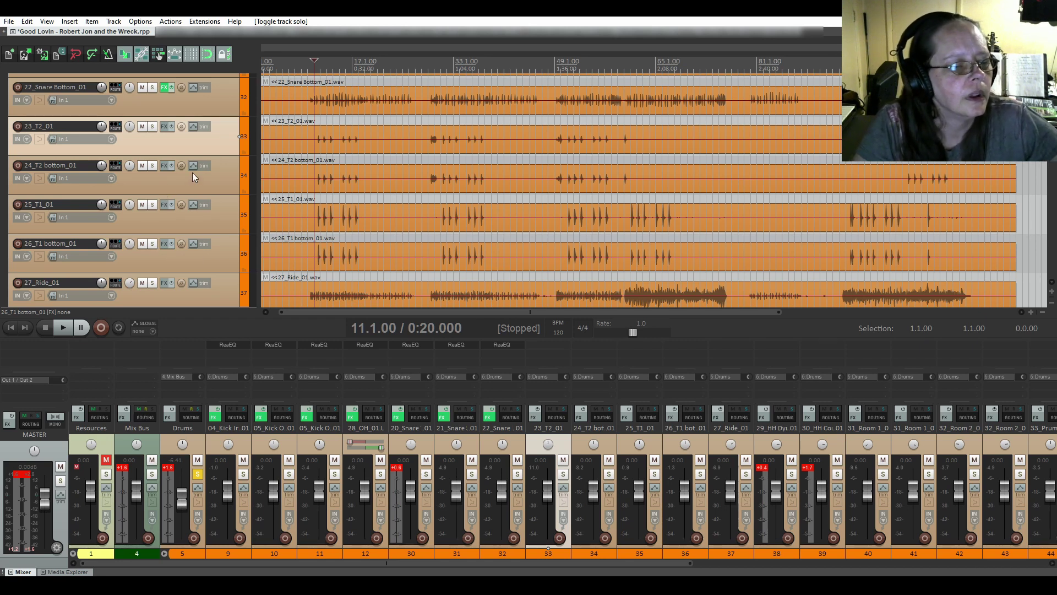
# - Solo the 27_Ride_01 track and play it from the cursor
pyautogui.scroll(-3, 220, 177)
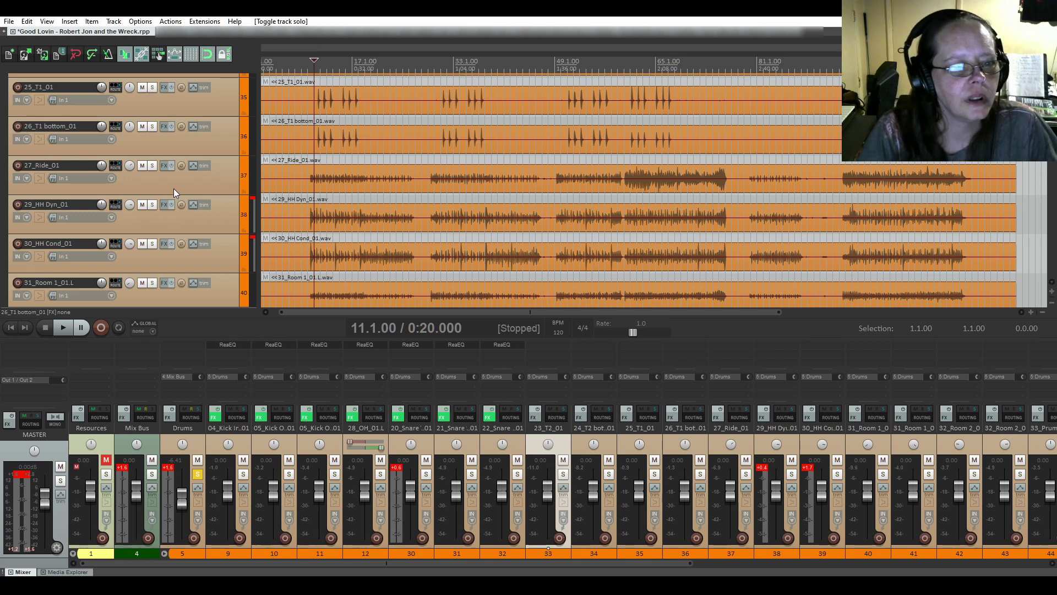
pyautogui.click(152, 166)
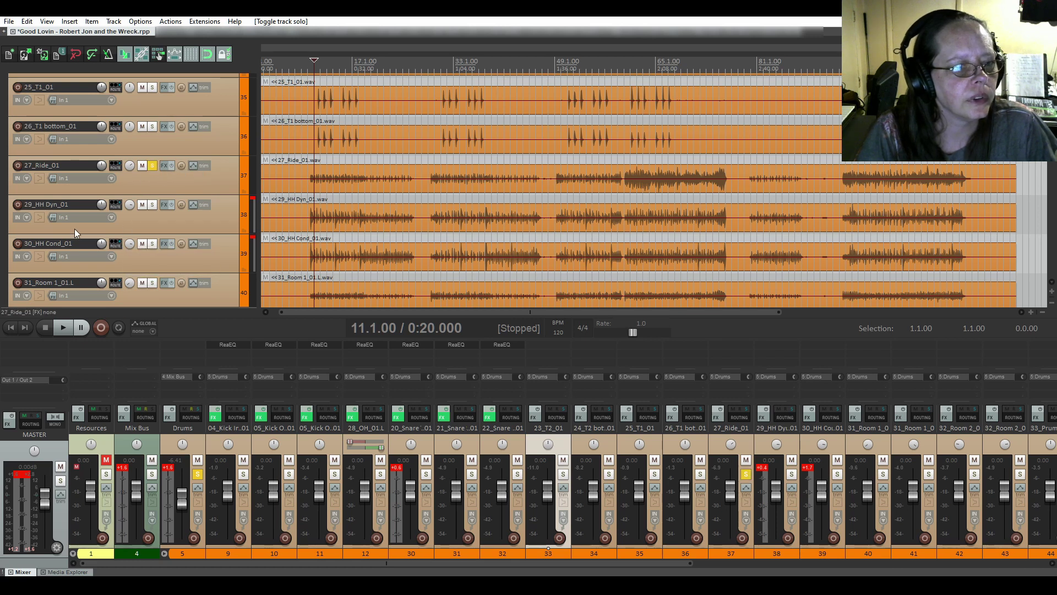
pyautogui.click(64, 328)
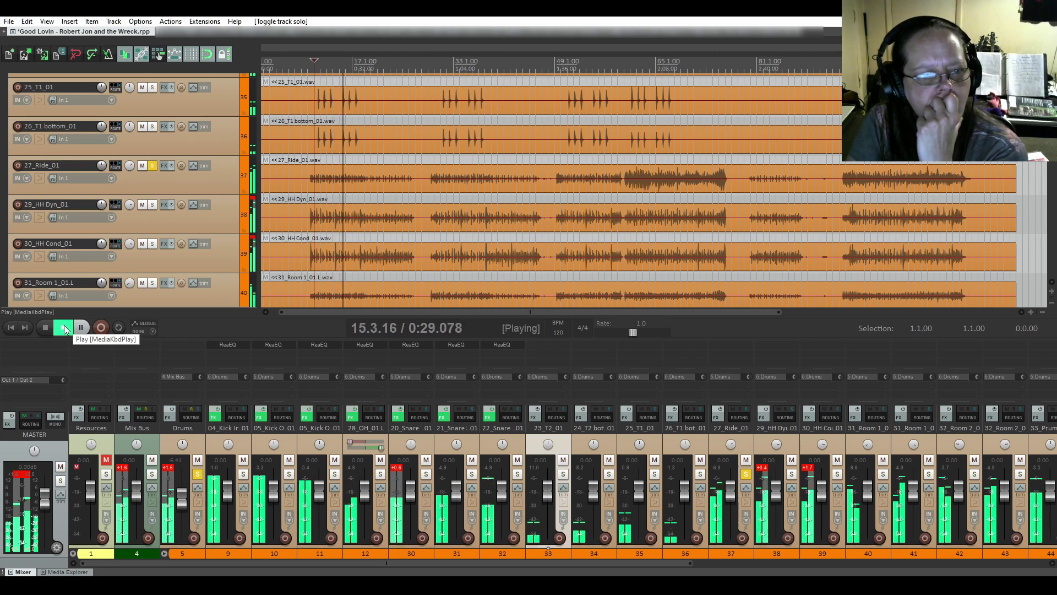
# - Compare the playing drums with the 27_Ride_01 track muted and unmuted, and solo the ride again
pyautogui.click(142, 167)
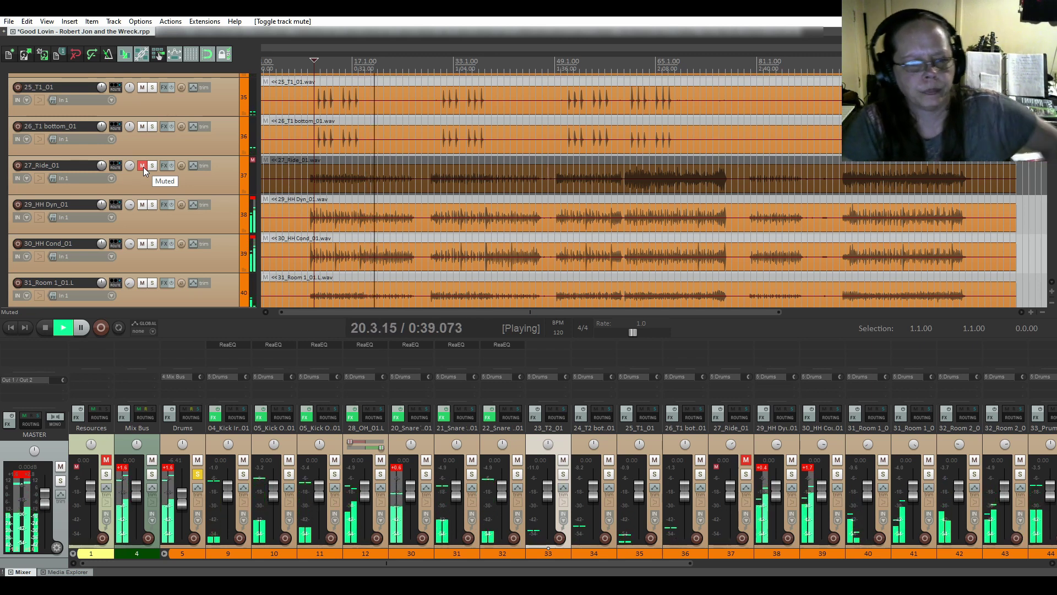
pyautogui.click(143, 166)
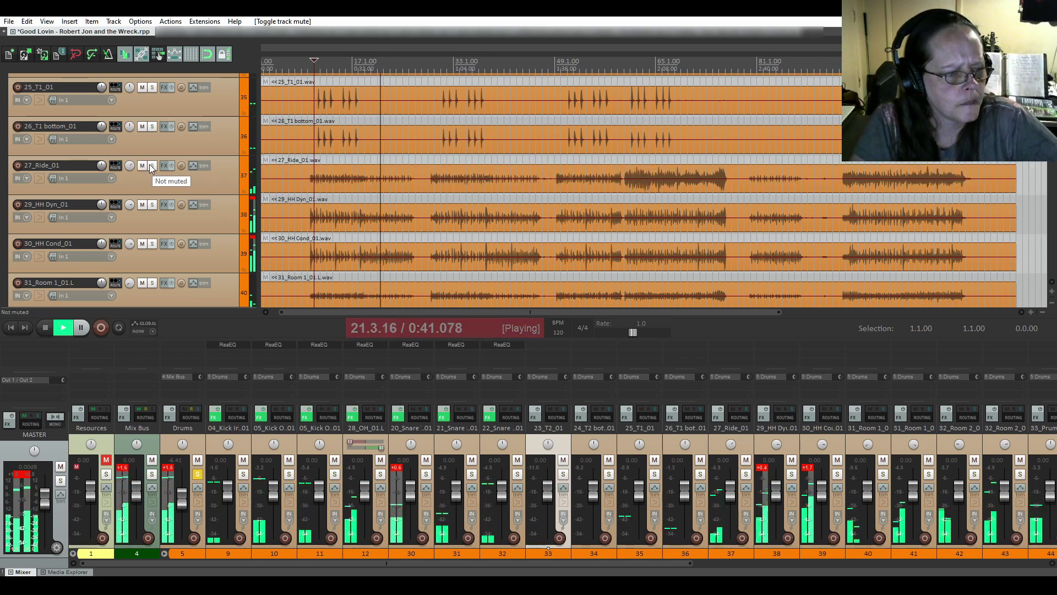
pyautogui.click(152, 166)
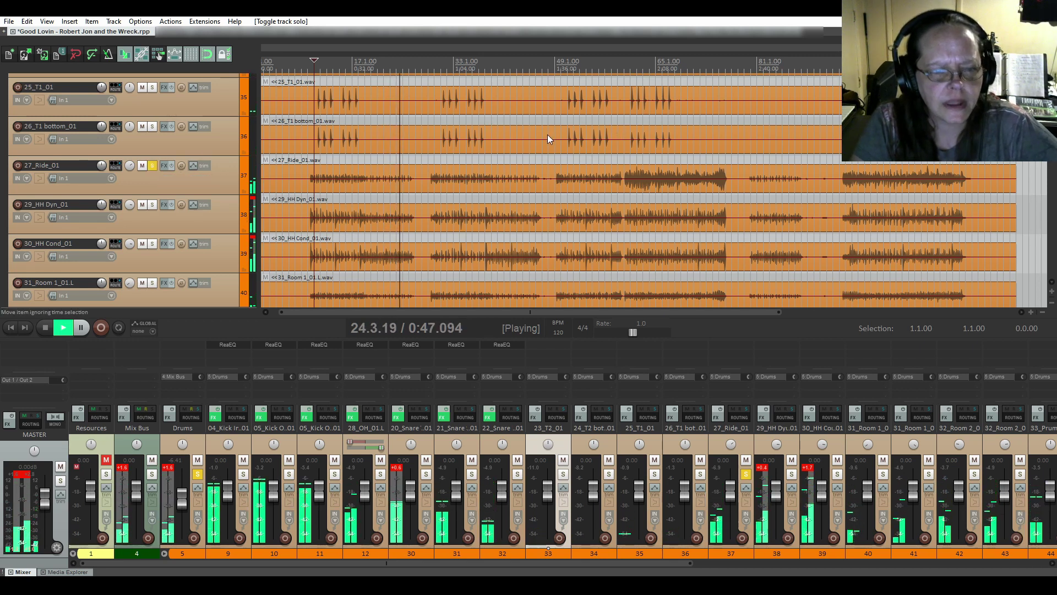
# - Play the ride from measure 79, unsolo 27_Ride_01, compare the drums with it muted and unmuted, and stop playback
pyautogui.click(746, 160)
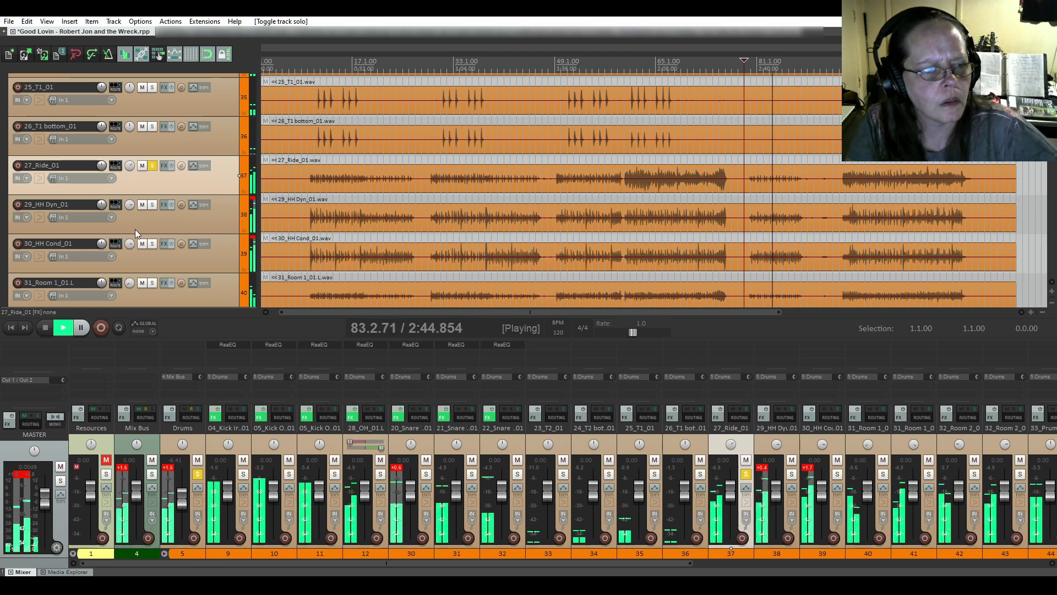
pyautogui.click(151, 167)
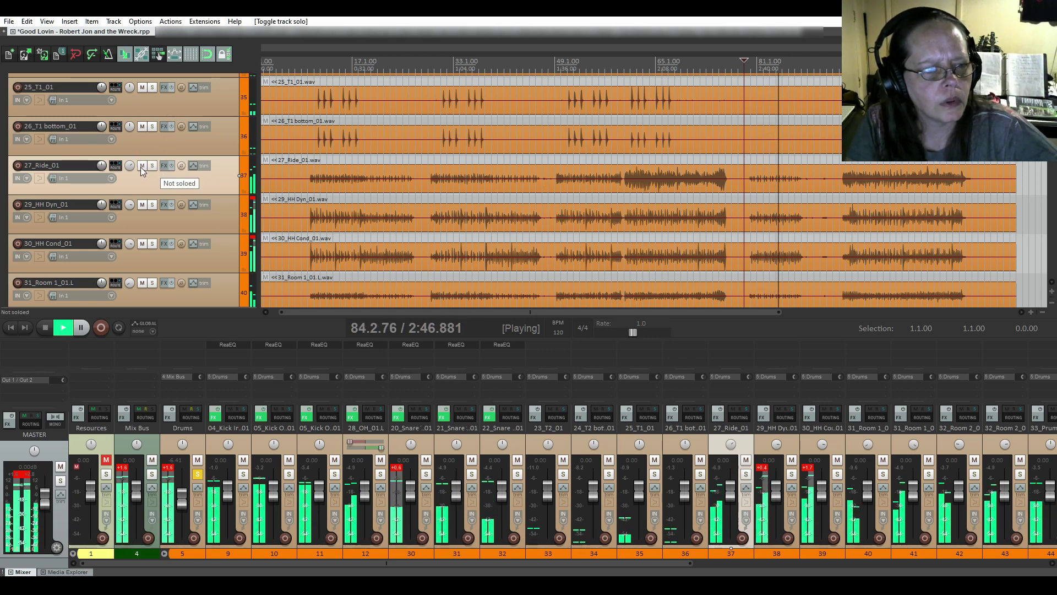
pyautogui.click(140, 166)
pyautogui.click(140, 166)
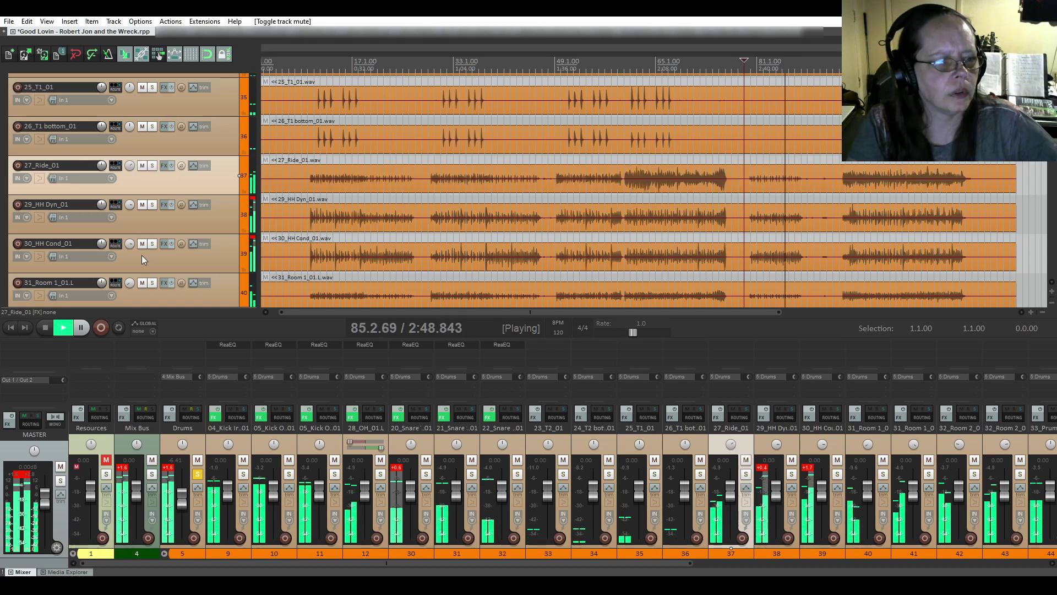
pyautogui.click(46, 328)
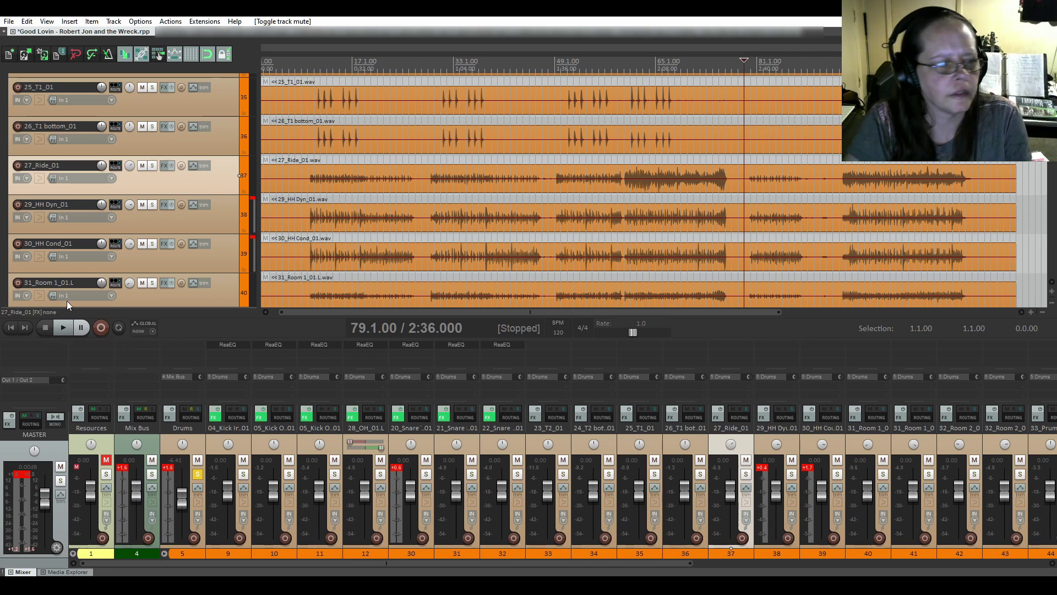
# - Add ReaEQ to the 27_Ride_01 track and enlarge the effect window beside the track controls
pyautogui.click(163, 167)
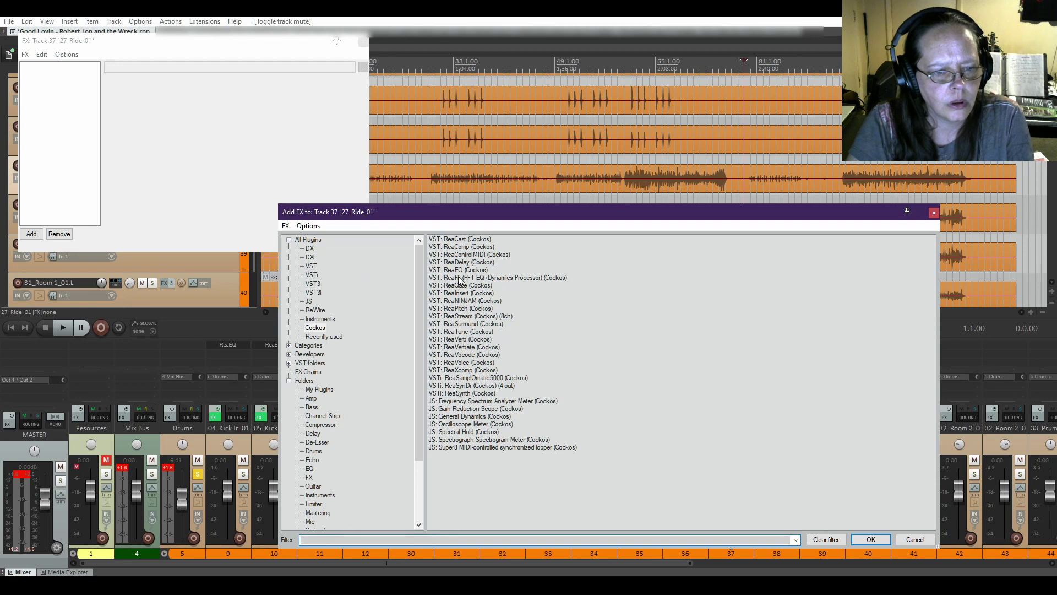
pyautogui.click(458, 270)
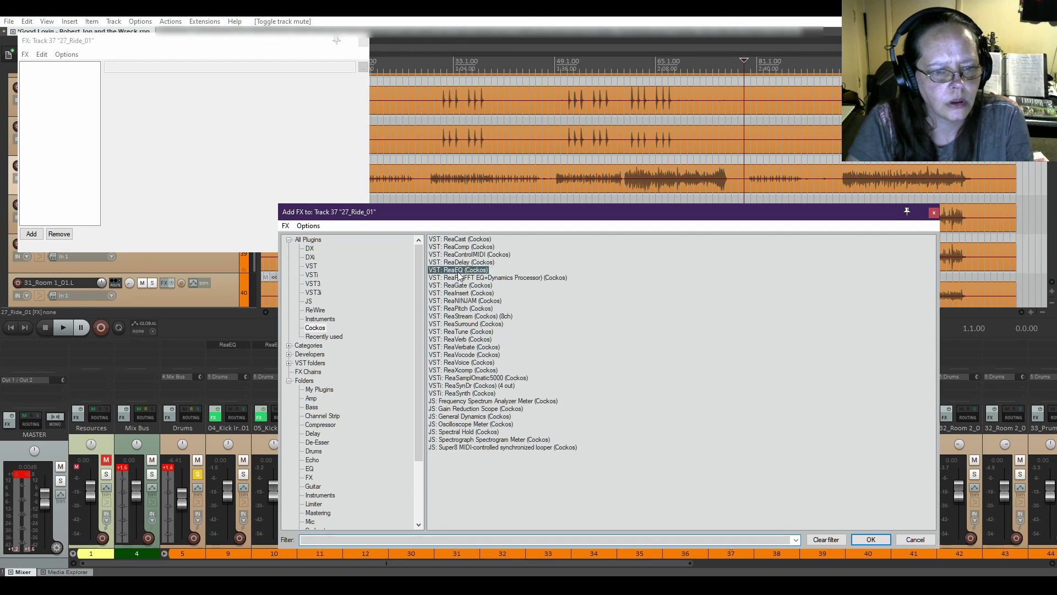
pyautogui.click(870, 540)
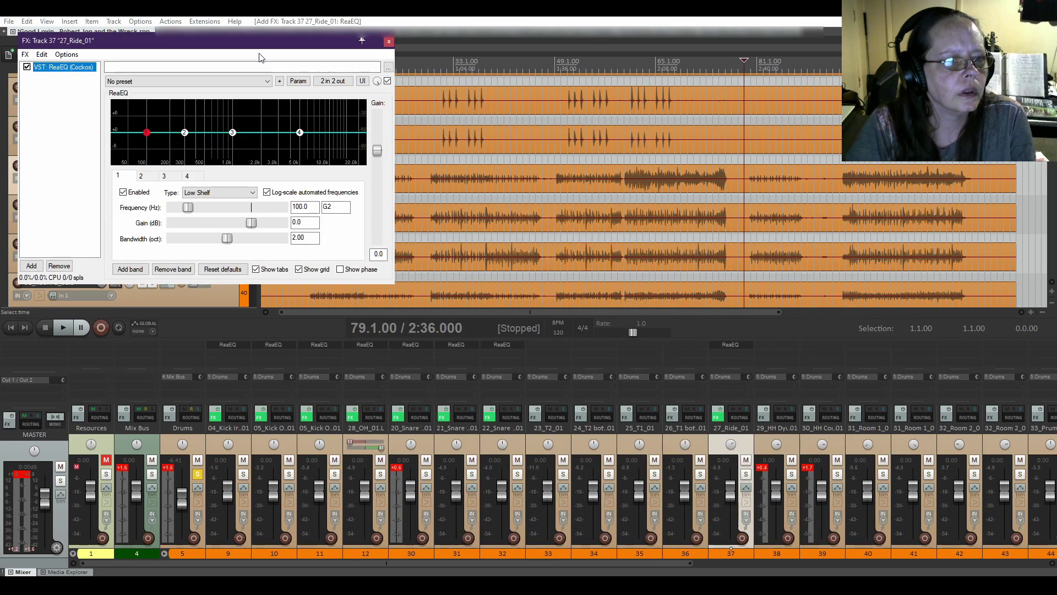
pyautogui.moveTo(245, 40); pyautogui.dragTo(512, 105)
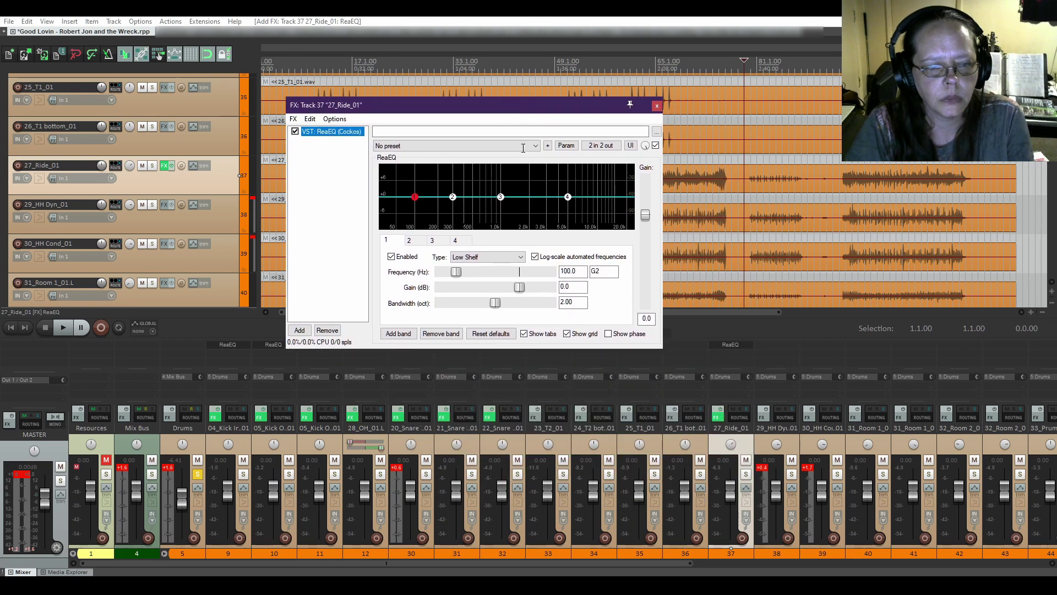
pyautogui.moveTo(659, 349); pyautogui.dragTo(763, 437)
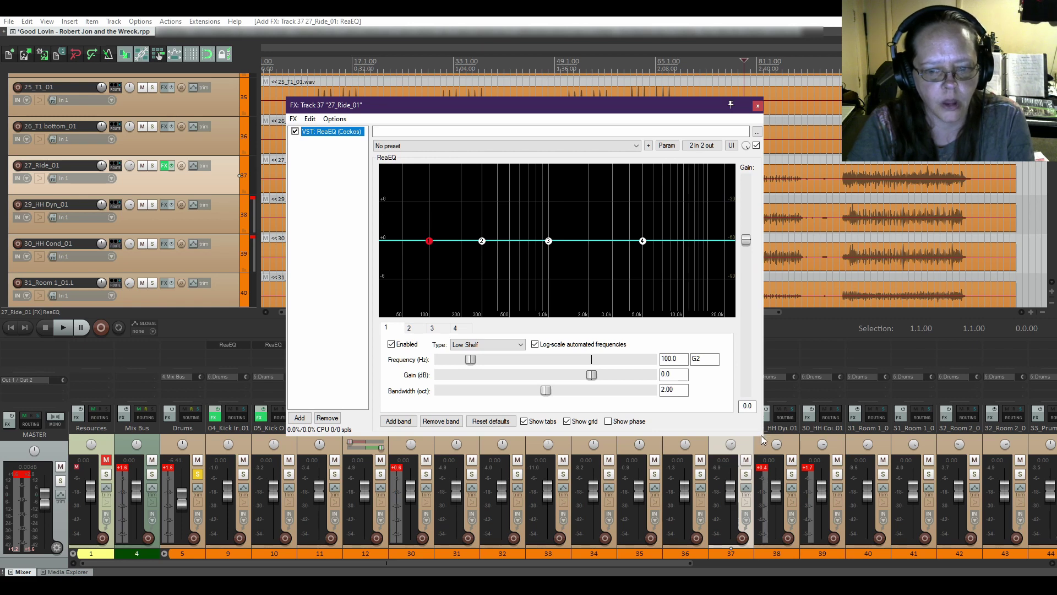
pyautogui.moveTo(763, 438); pyautogui.dragTo(790, 474)
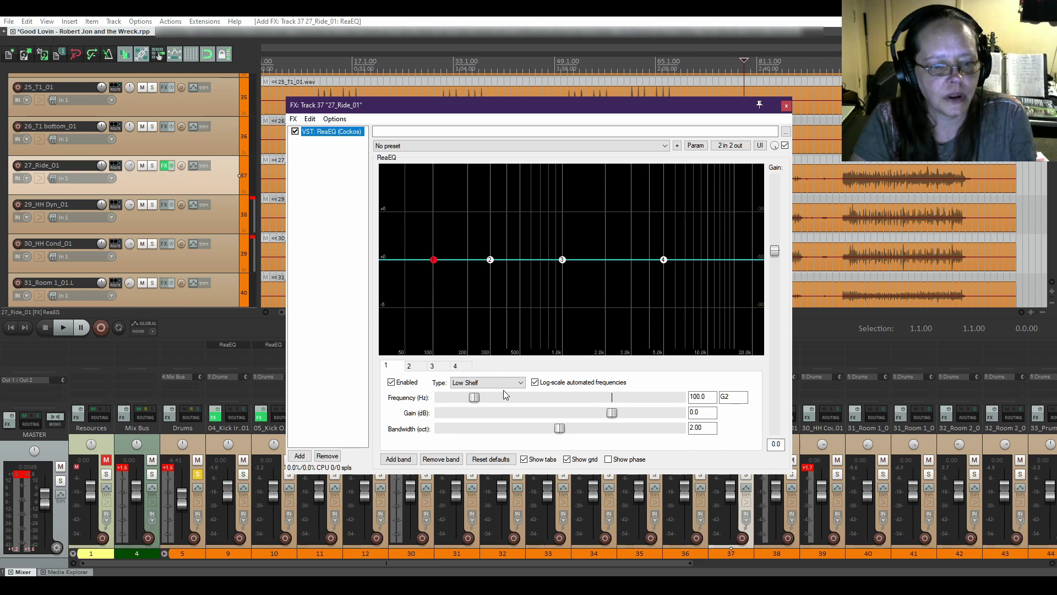
# - Change the ride EQ's band 1 to High Pass and play the soloed ride from just before its first hits
pyautogui.click(486, 381)
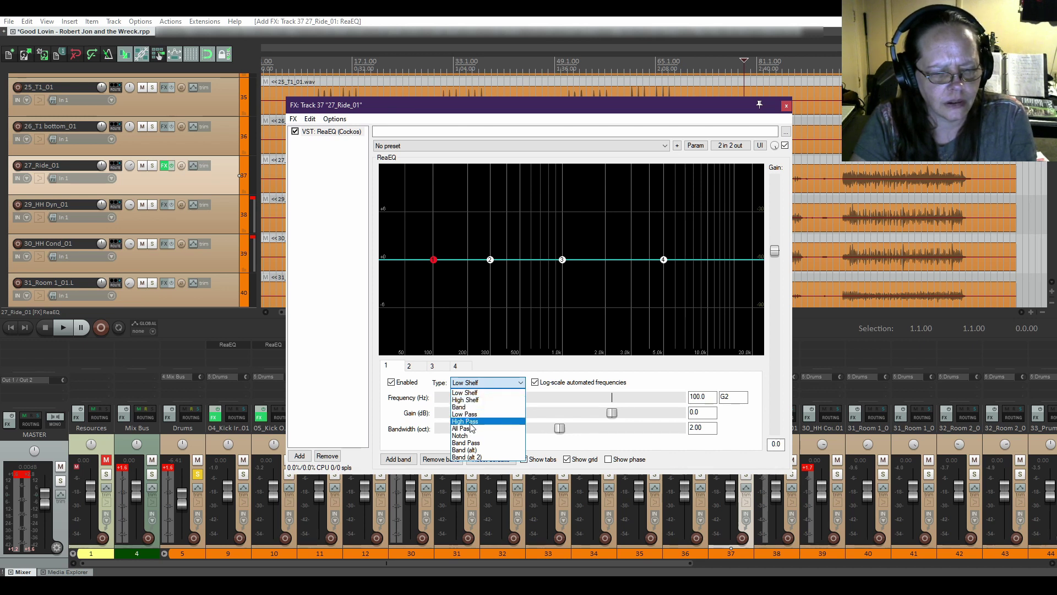
pyautogui.click(468, 421)
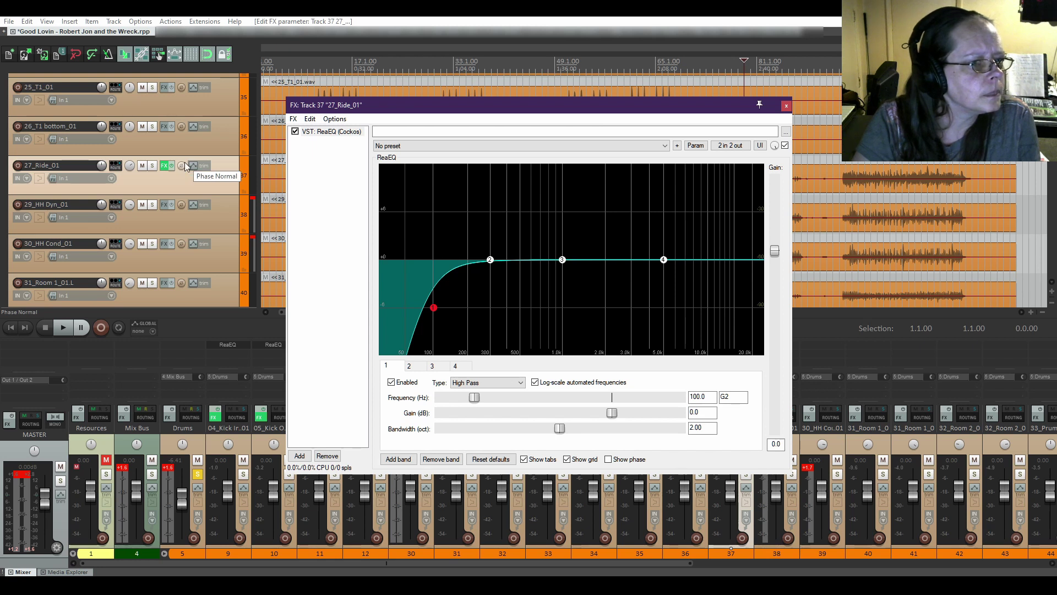
pyautogui.click(152, 165)
pyautogui.click(68, 334)
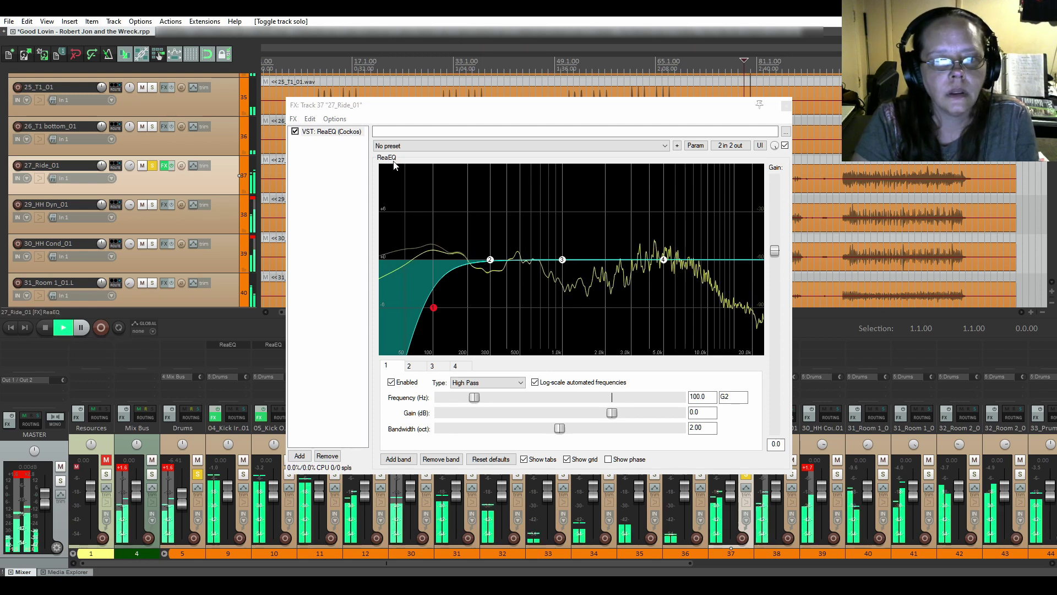
pyautogui.moveTo(416, 110); pyautogui.dragTo(430, 269)
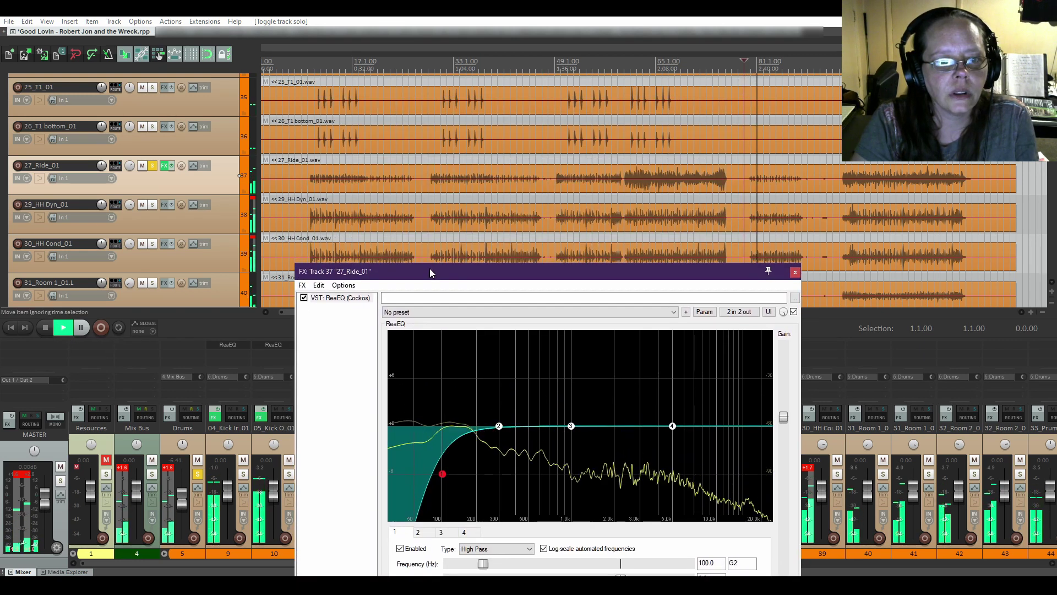
pyautogui.click(308, 160)
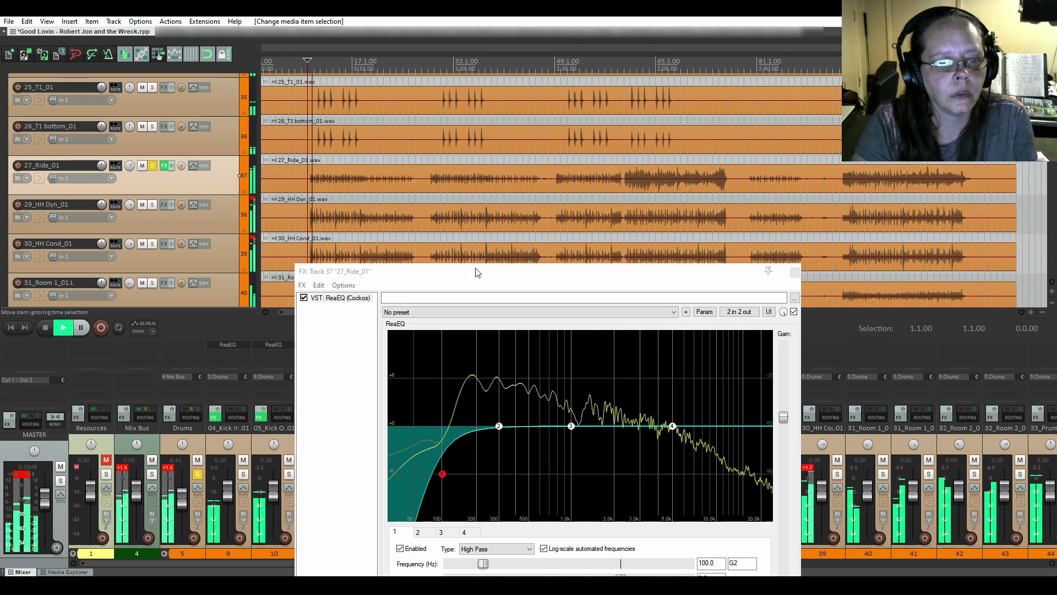
pyautogui.moveTo(477, 275); pyautogui.dragTo(482, 188)
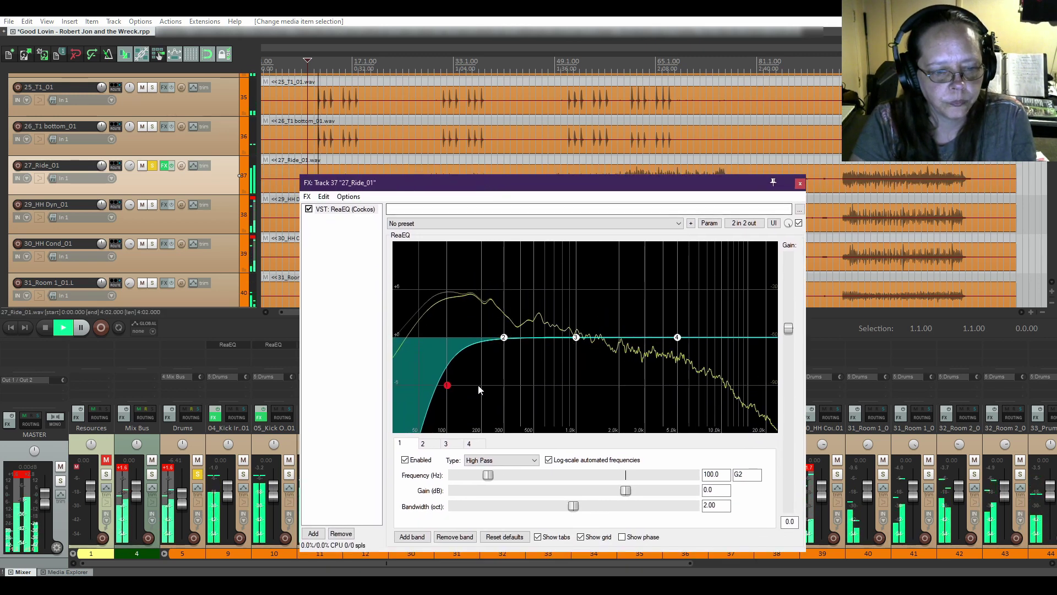
# - Raise the ride's high-pass frequency to about 575 Hz, stop playback, and close the EQ
pyautogui.moveTo(447, 386); pyautogui.dragTo(538, 386)
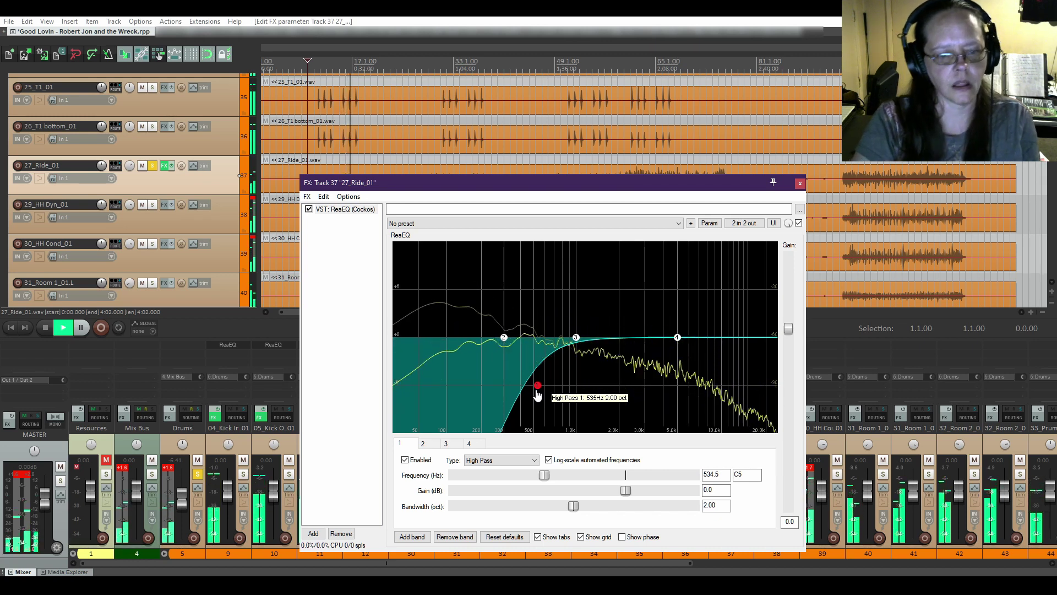
pyautogui.moveTo(537, 392); pyautogui.dragTo(541, 392)
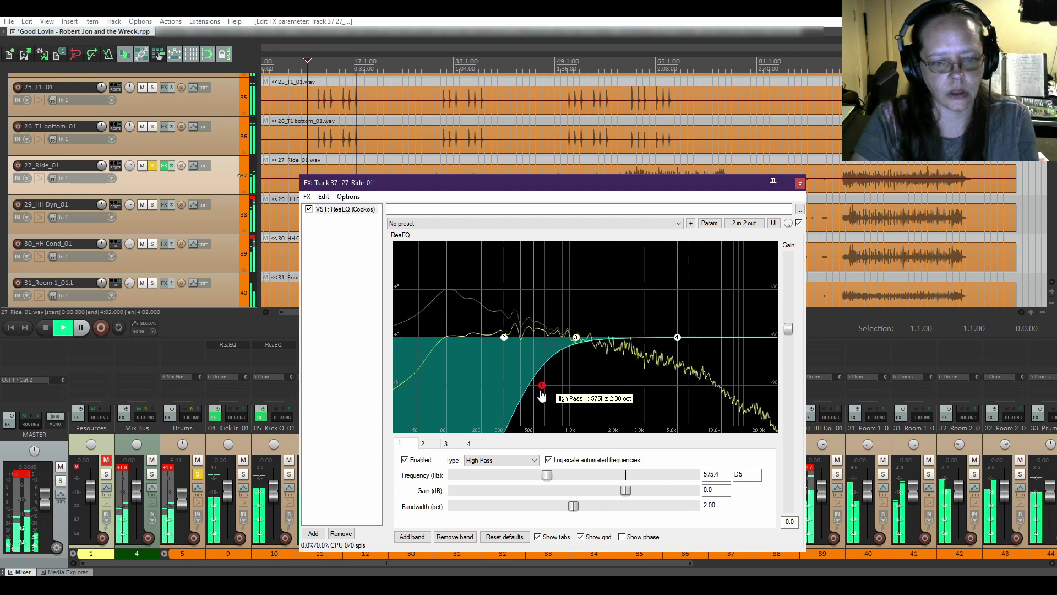
pyautogui.click(46, 329)
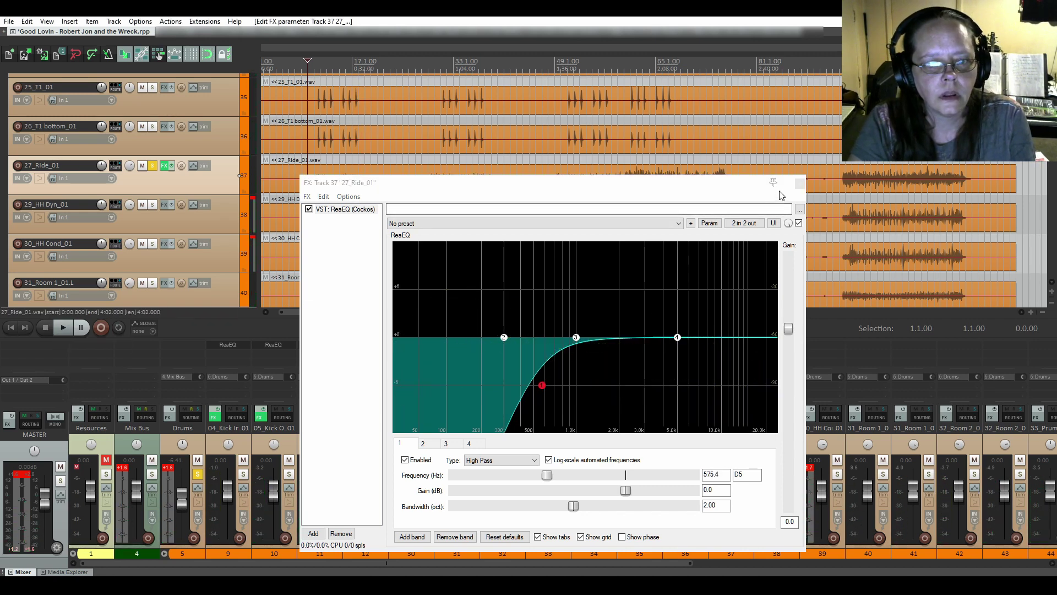
pyautogui.click(800, 184)
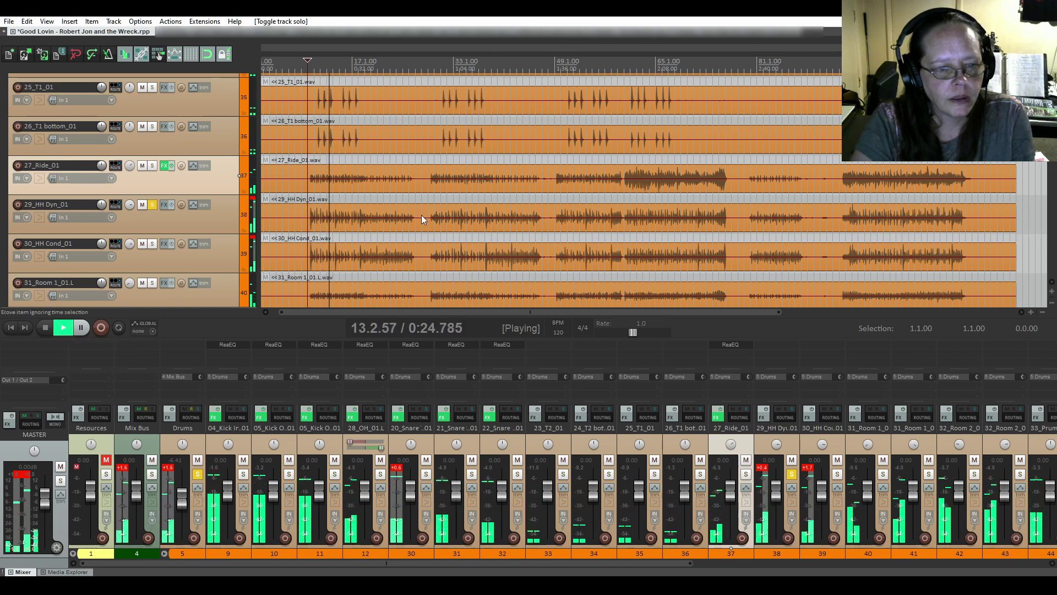
# - Listen to the hi-hat tracks 29_HH Dyn_01 and 30_HH Cond_01 from measure 19, each soloed in turn, and unsolo them
pyautogui.click(367, 198)
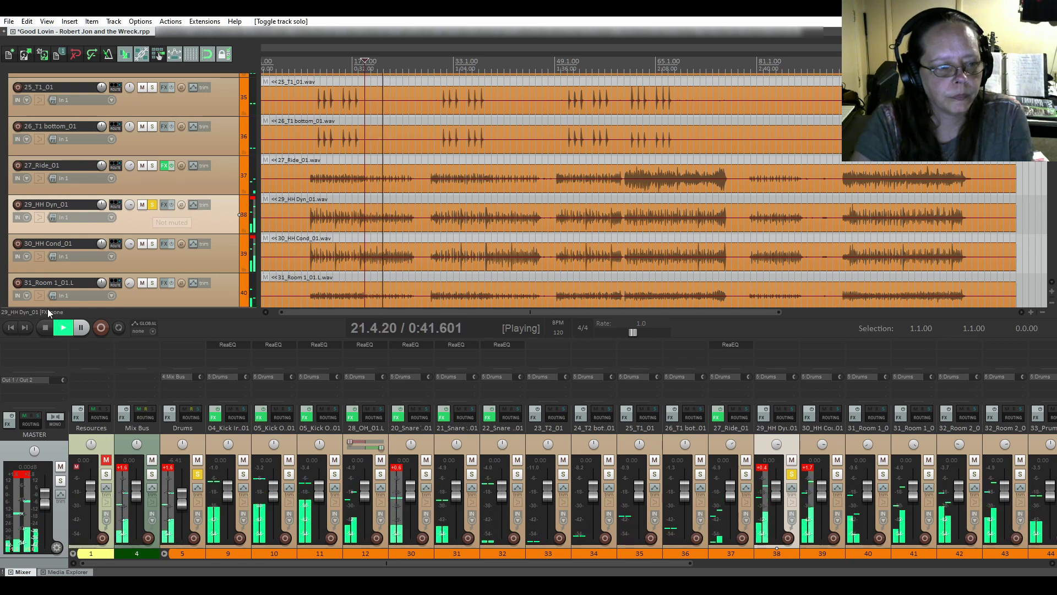
pyautogui.click(41, 328)
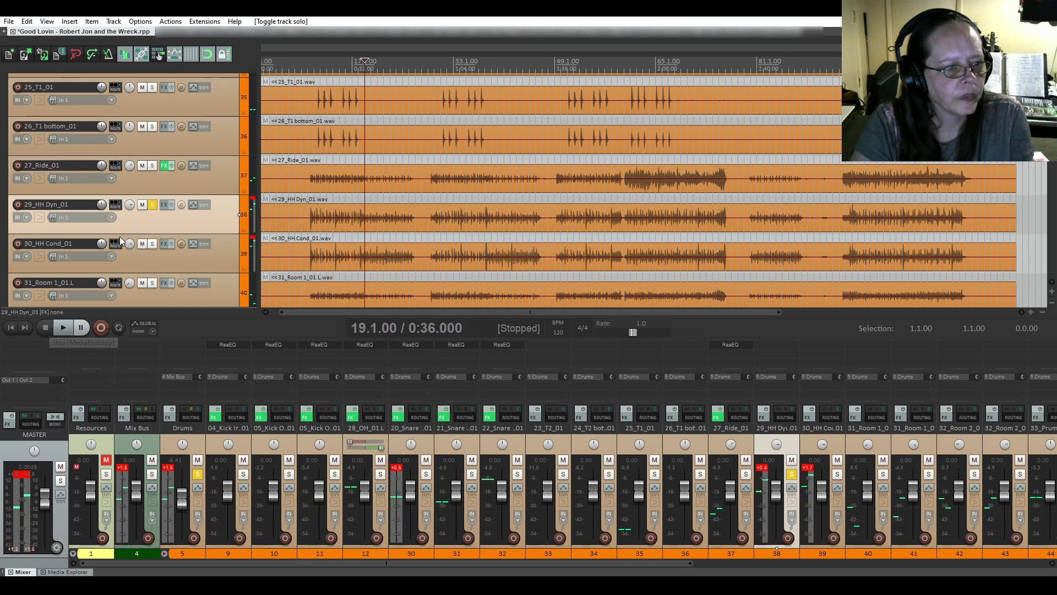
pyautogui.click(152, 243)
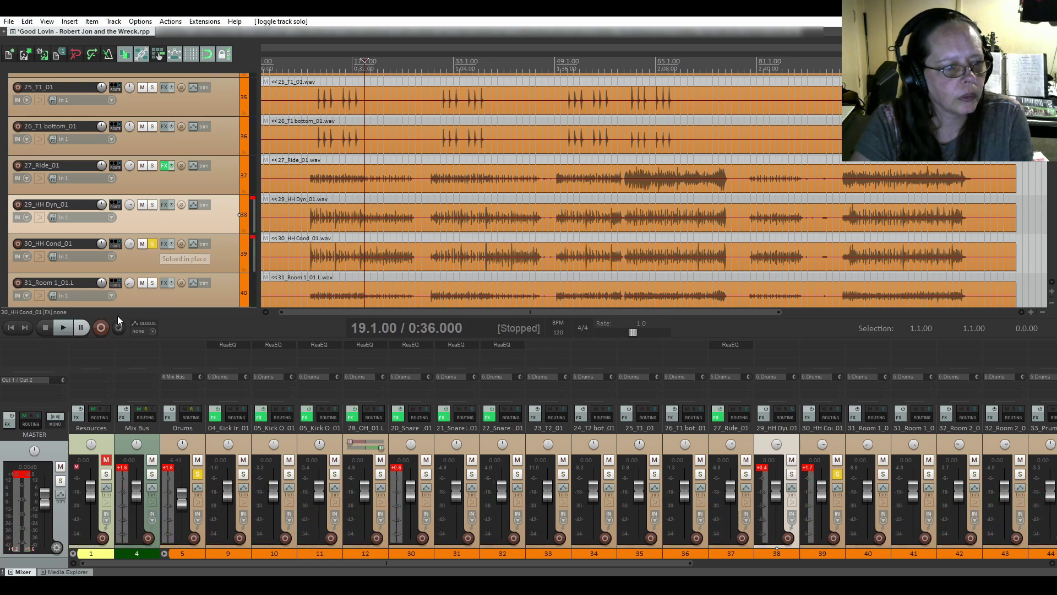
pyautogui.click(58, 329)
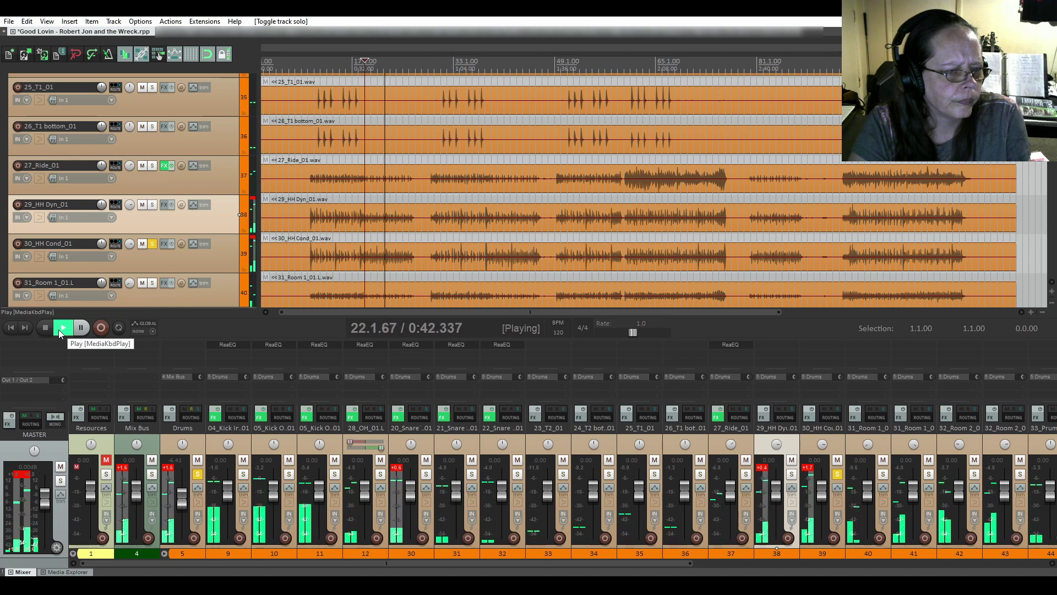
pyautogui.click(45, 330)
pyautogui.click(154, 246)
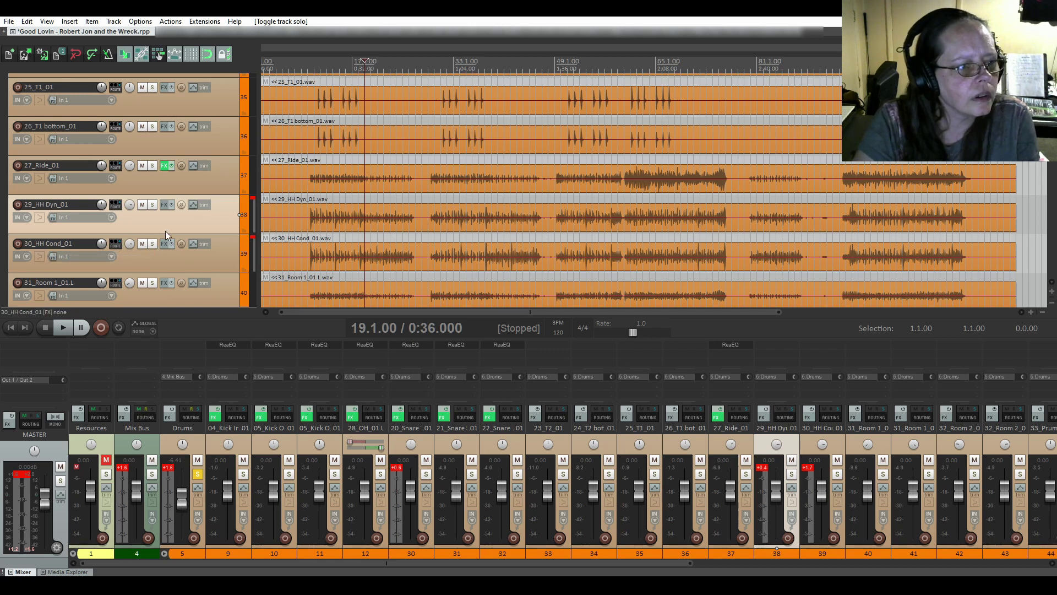
# - Solo 29_HH Dyn_01 again, replay it from measure 19, stop playback, and unsolo it
pyautogui.click(152, 205)
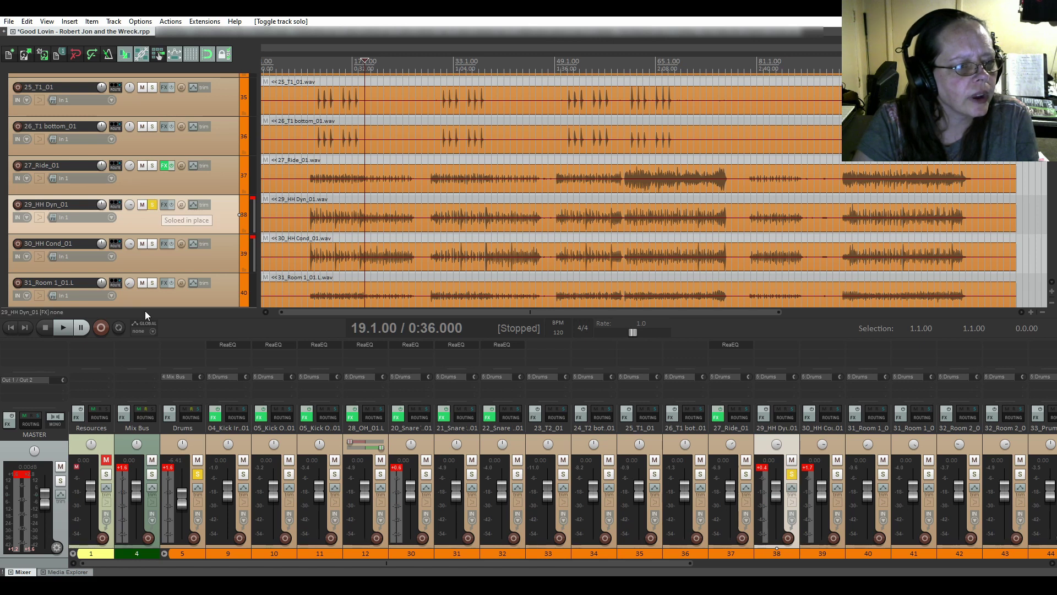
pyautogui.click(64, 330)
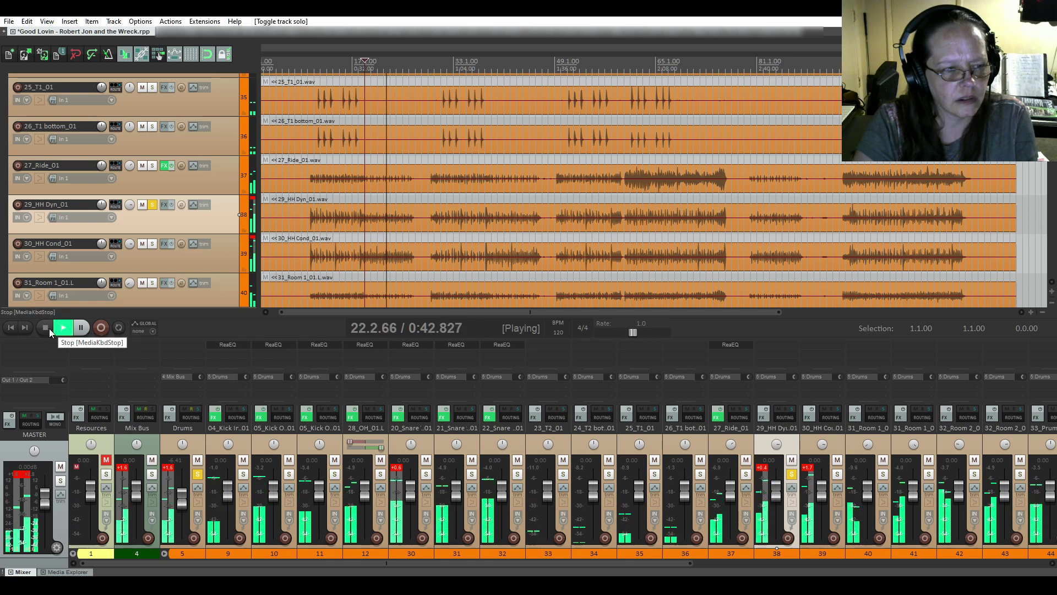
pyautogui.click(46, 327)
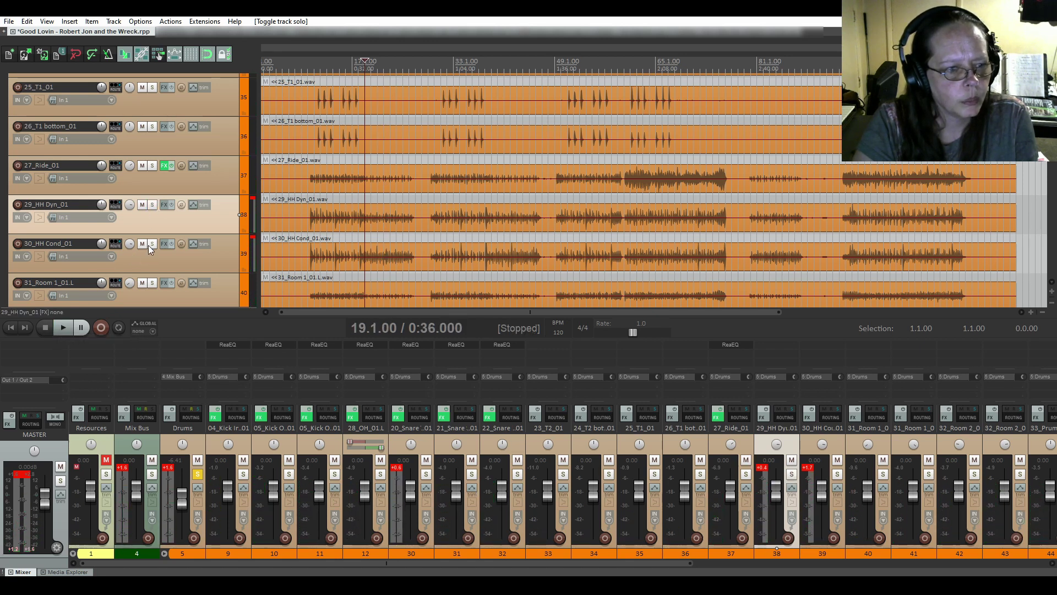
# - Replay 30_HH Cond_01 soloed, stop playback, unsolo it, and mute the 29_HH Dyn_01 track
pyautogui.click(64, 330)
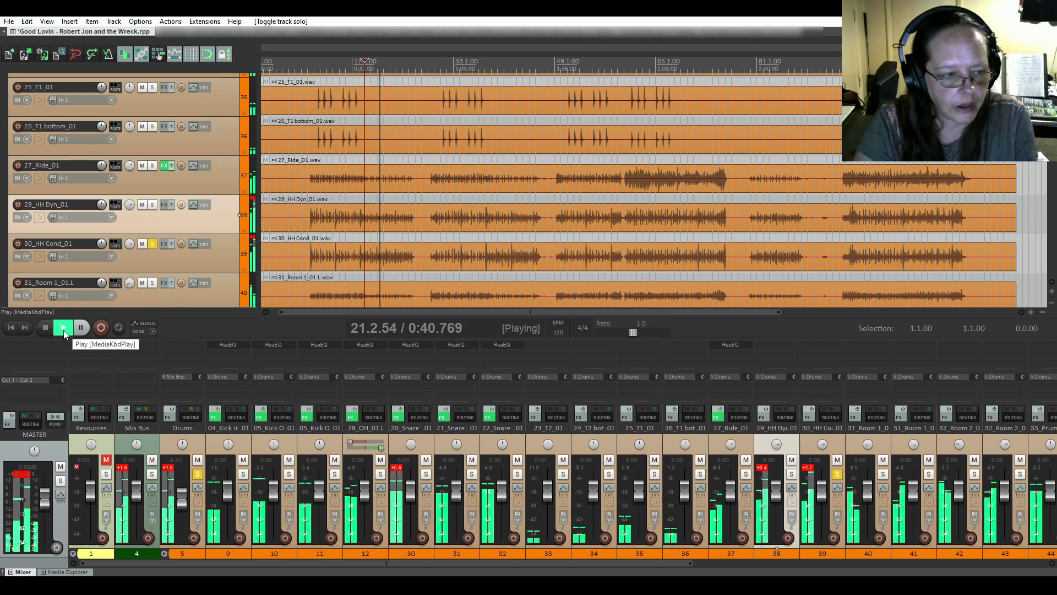
pyautogui.click(45, 328)
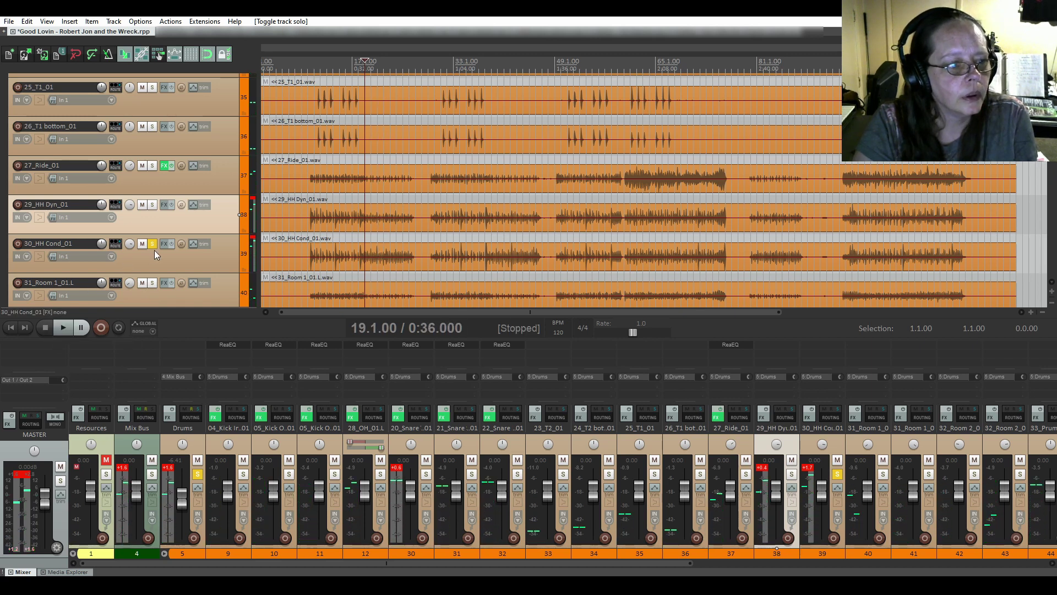
pyautogui.click(142, 205)
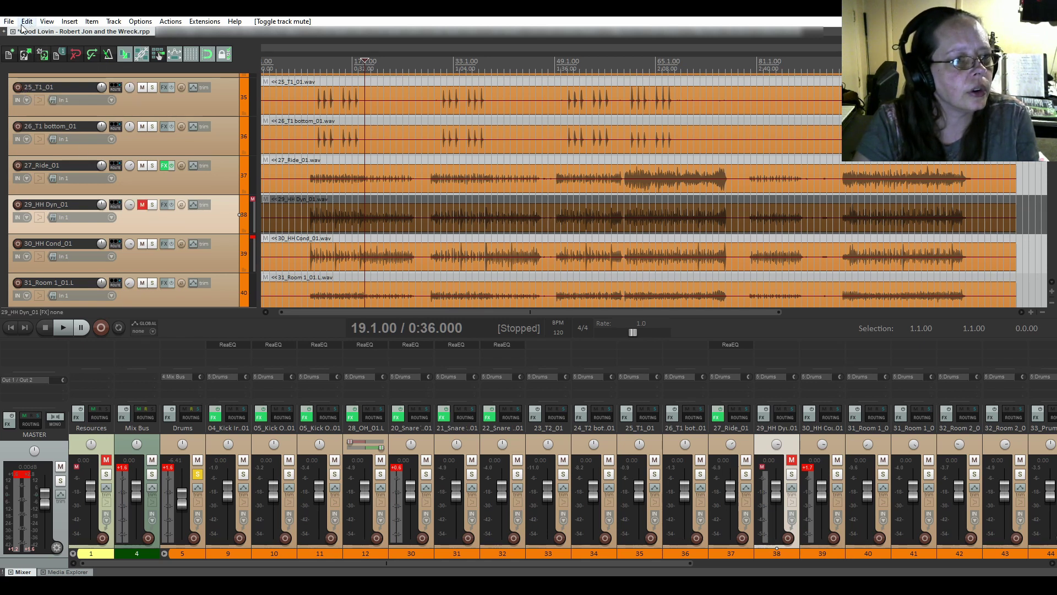
# - Hide the 29_HH Dyn_01 track from both the track panel and the mixer using the Track Manager
pyautogui.click(46, 22)
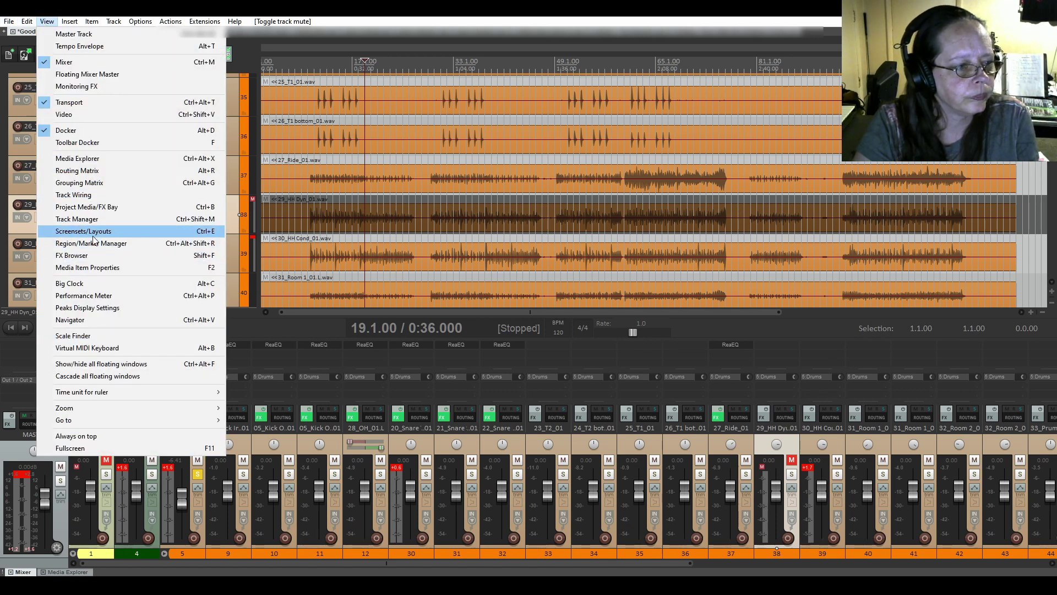
pyautogui.click(102, 220)
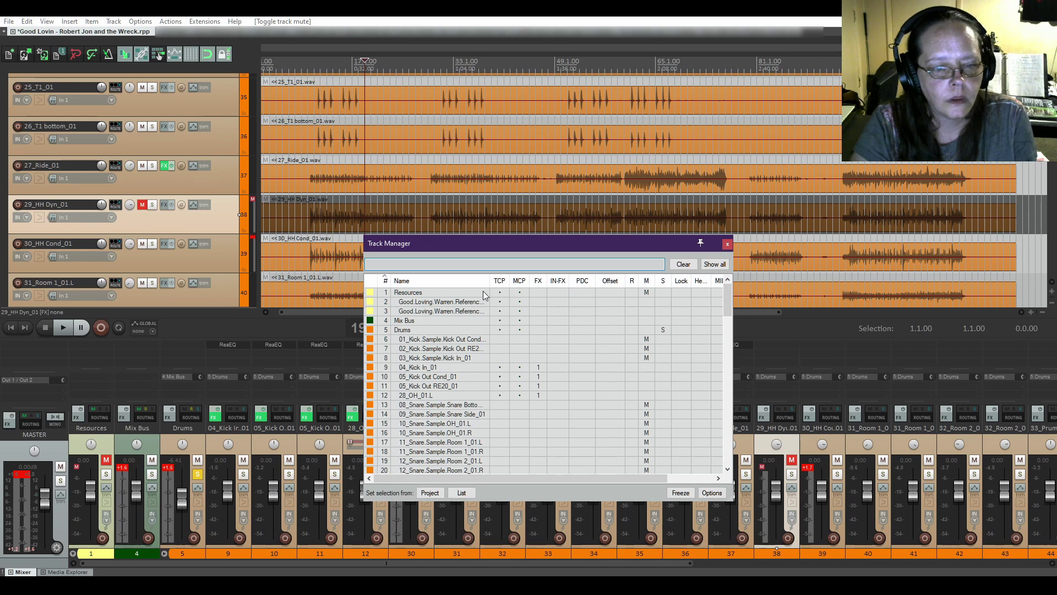
pyautogui.moveTo(520, 246); pyautogui.dragTo(530, 177)
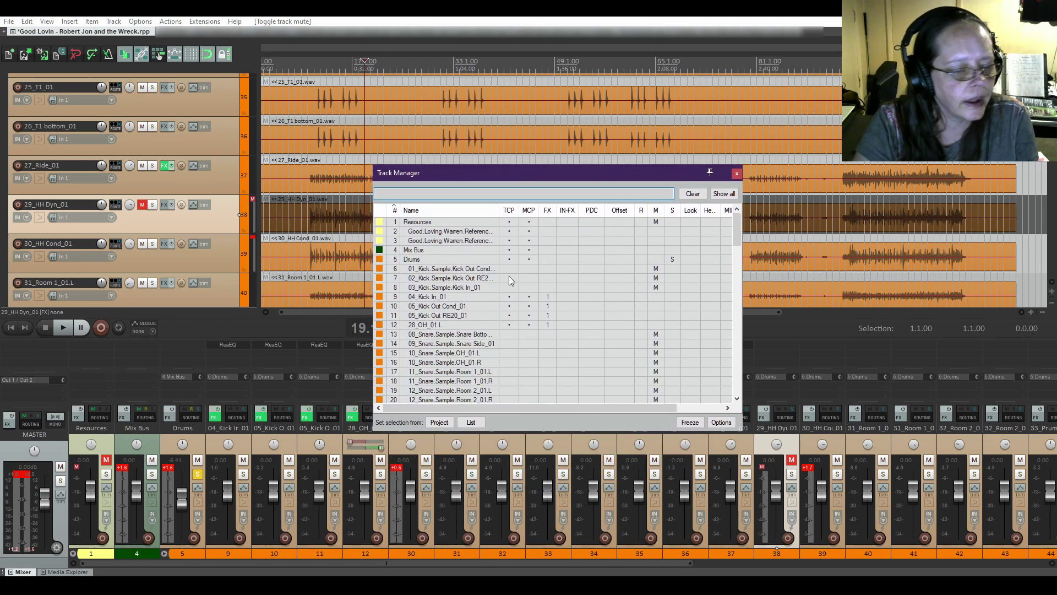
pyautogui.scroll(-5, 500, 272)
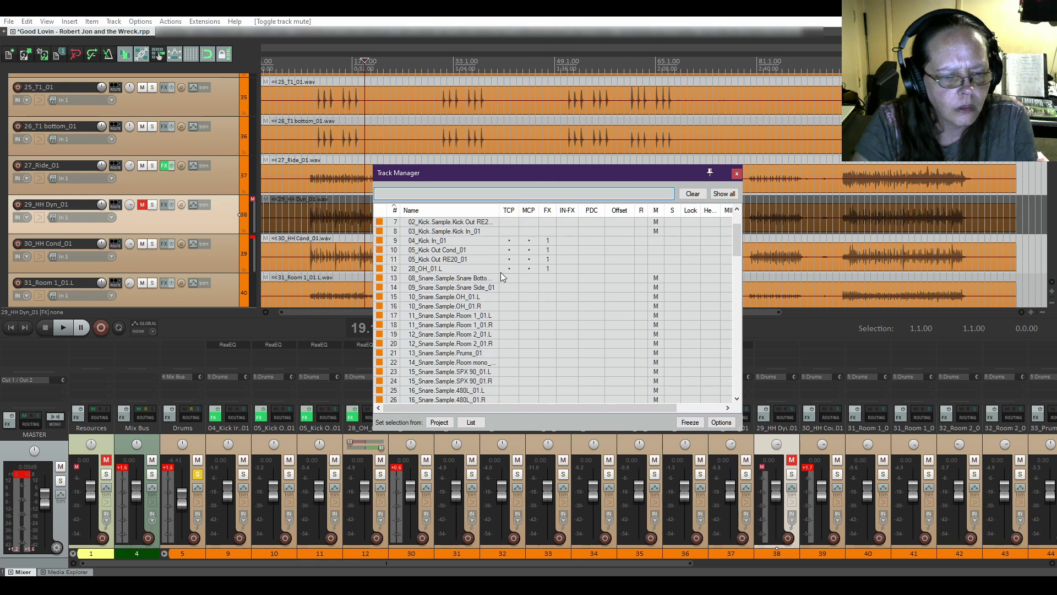
pyautogui.scroll(-3, 501, 273)
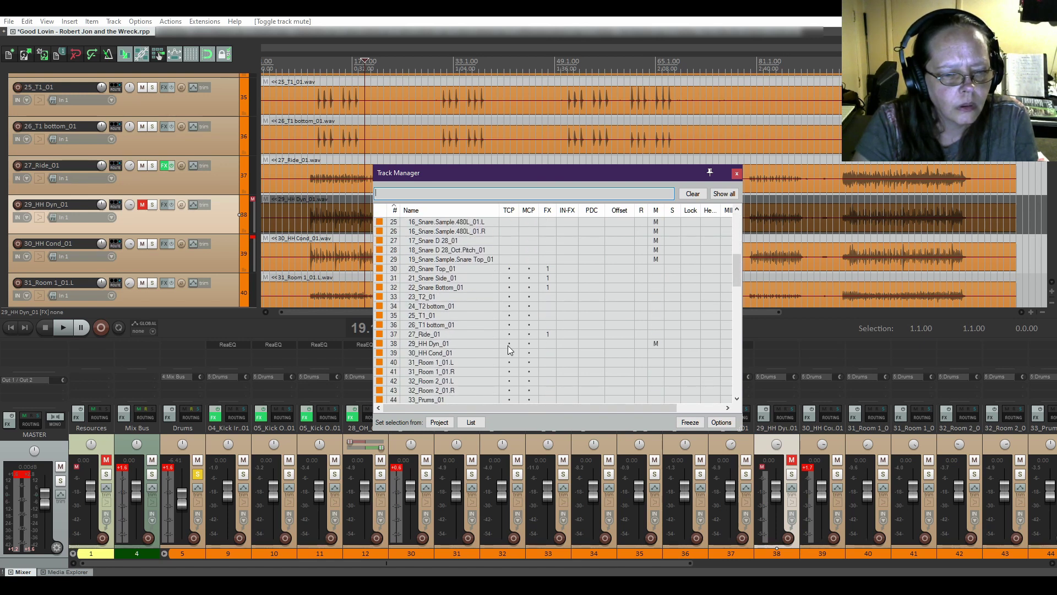
pyautogui.click(509, 343)
pyautogui.click(532, 344)
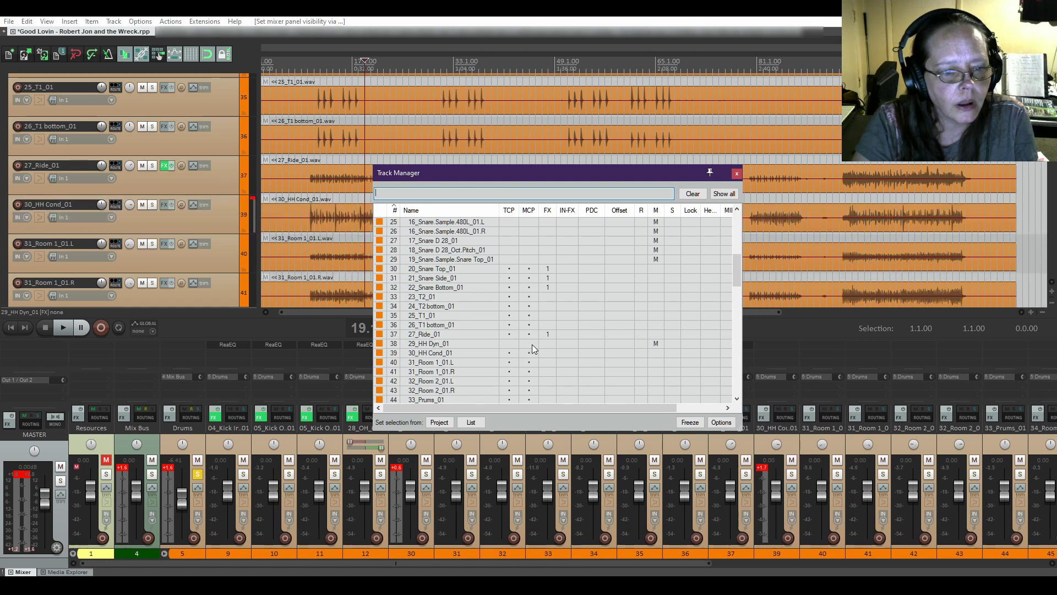
pyautogui.click(737, 173)
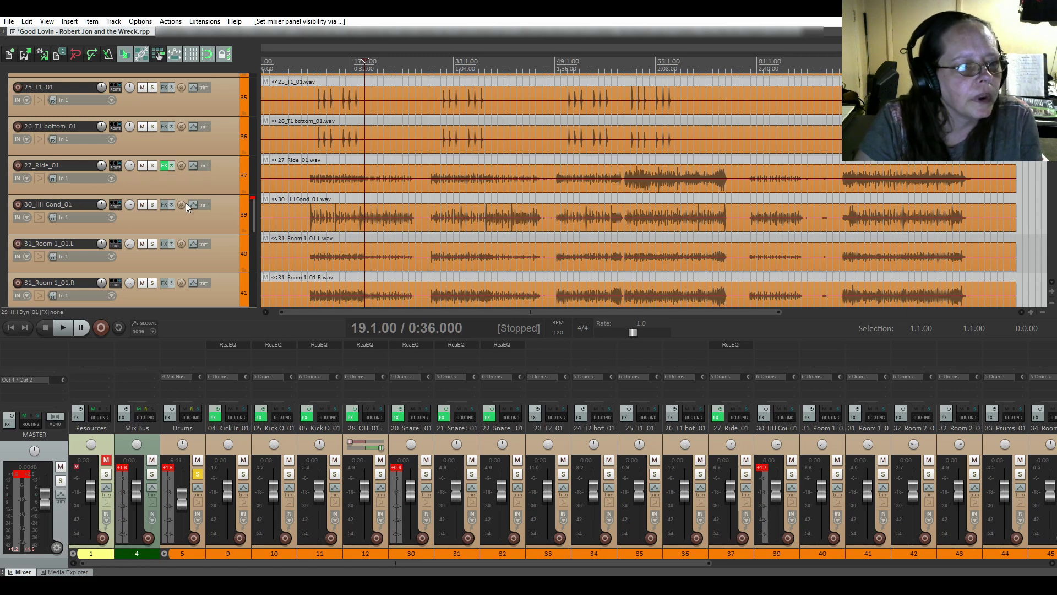
# - Solo 30_HH Cond_01, play it from measure 19, and add ReaEQ to the track
pyautogui.click(153, 206)
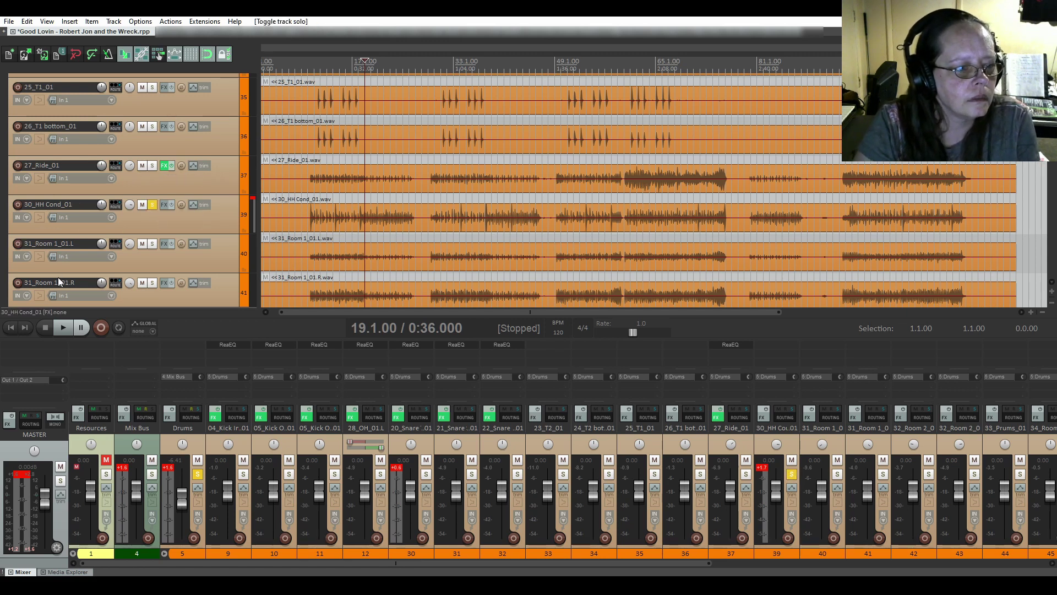
pyautogui.click(65, 328)
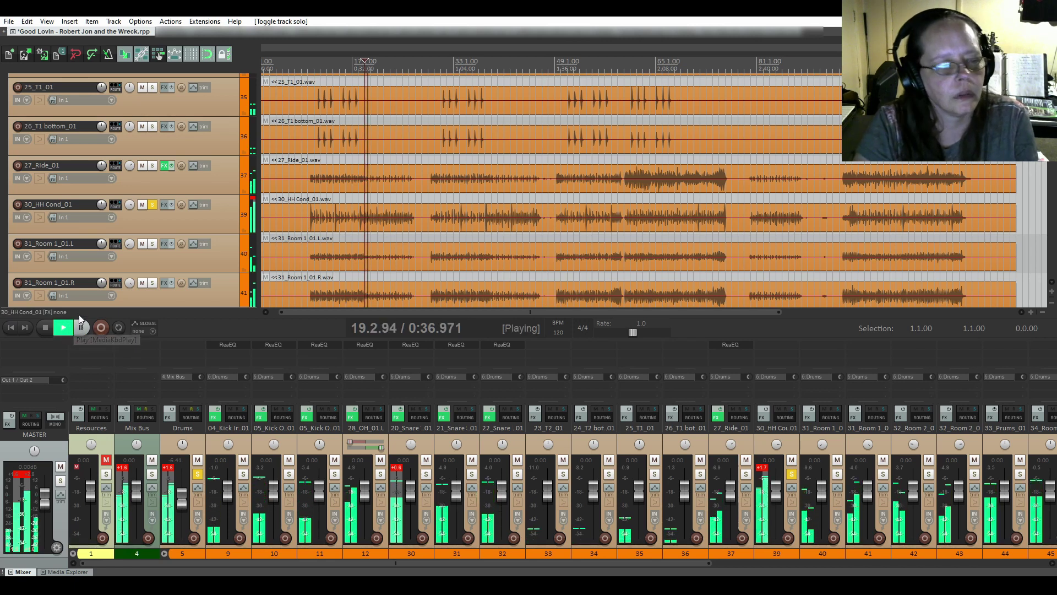
pyautogui.click(163, 207)
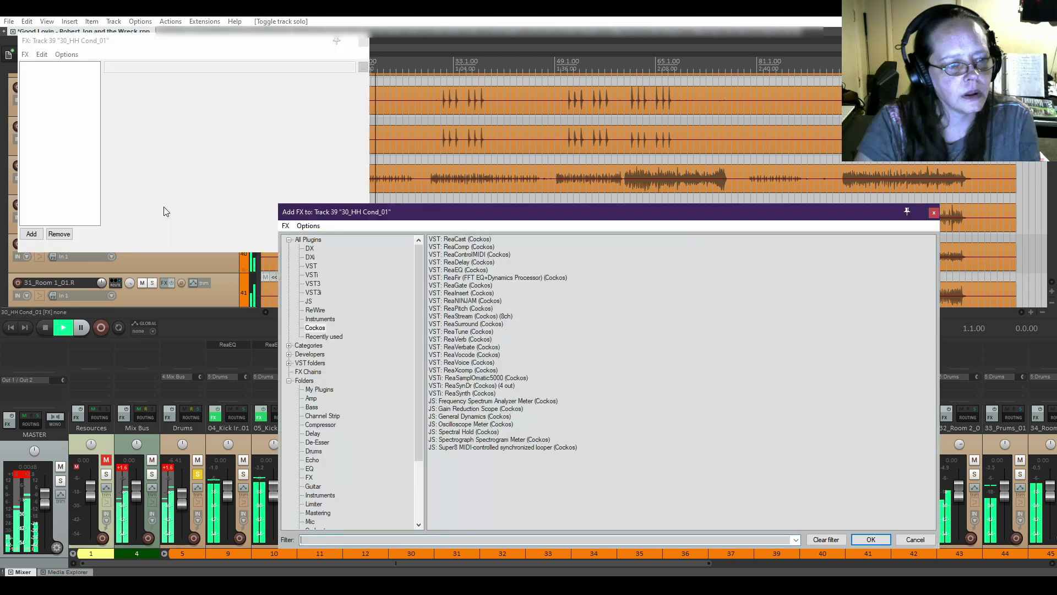
pyautogui.doubleClick(477, 270)
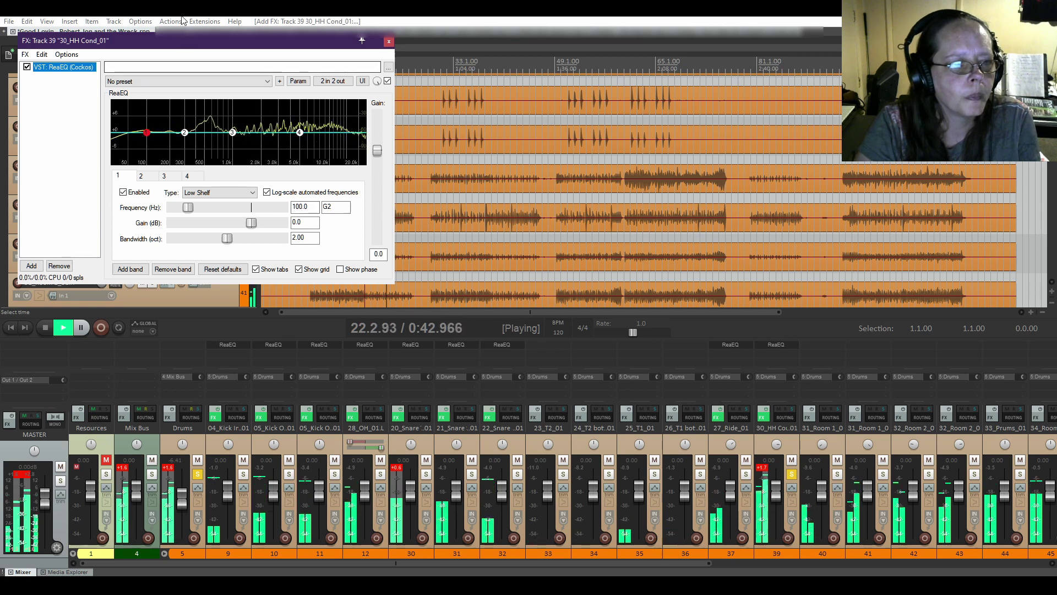
pyautogui.moveTo(184, 44); pyautogui.dragTo(589, 165)
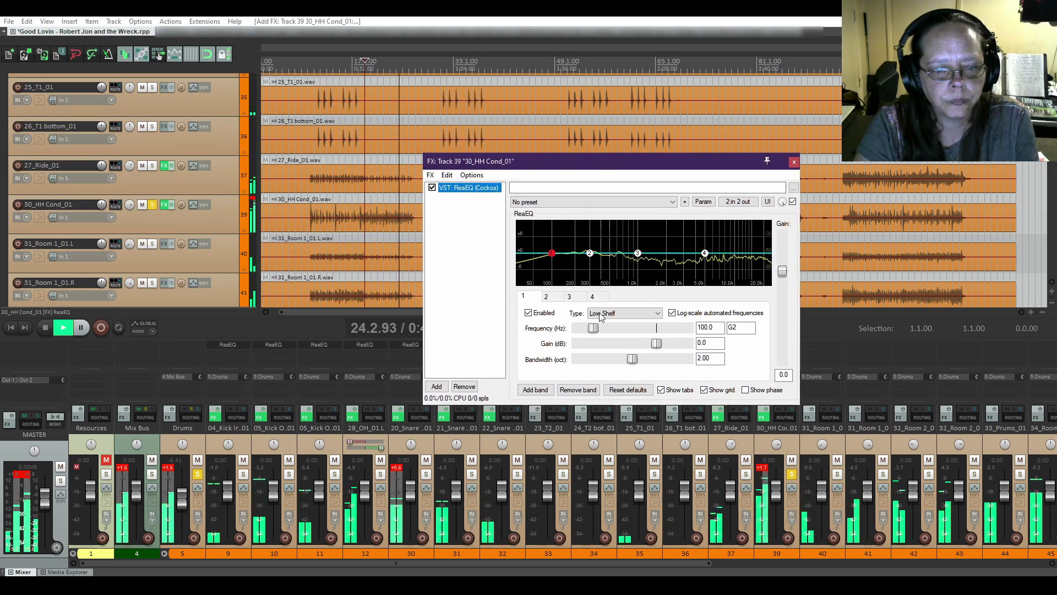
# - Change EQ band 1 to High Pass at about 207 Hz and replay the hi-hat from measure 19
pyautogui.click(622, 313)
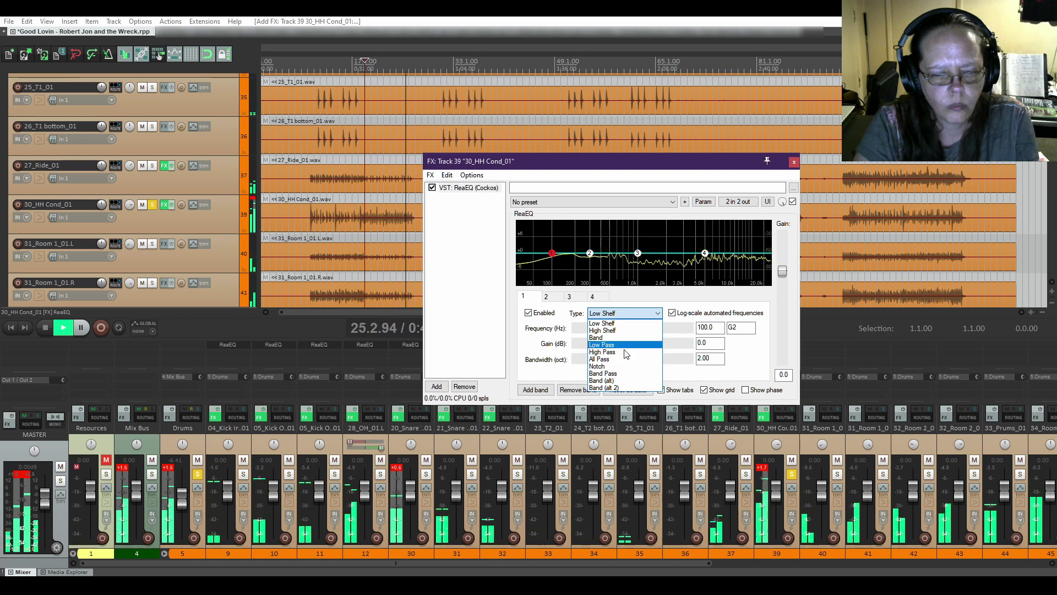
pyautogui.click(627, 353)
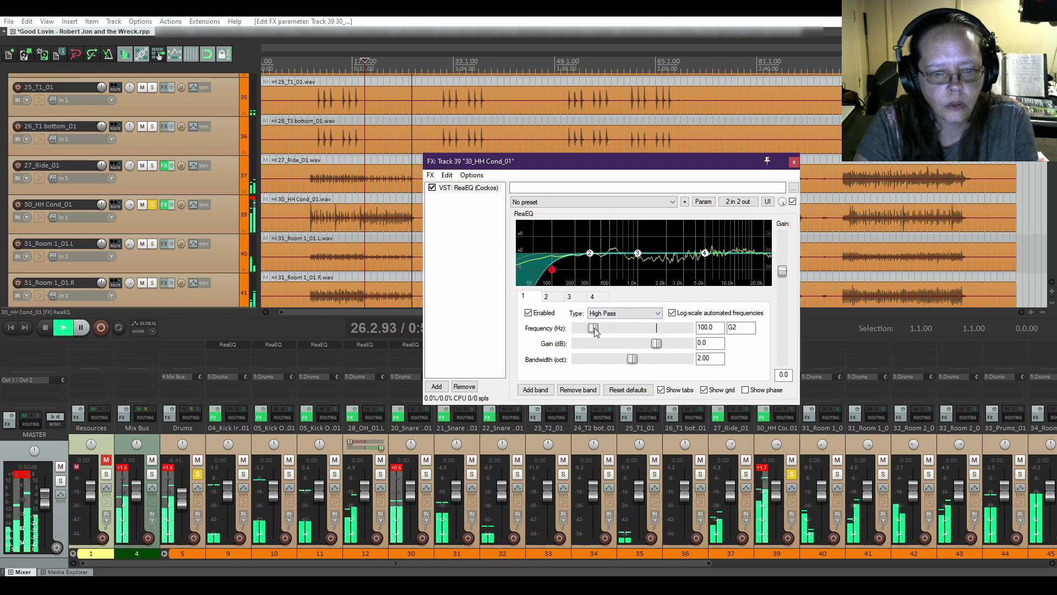
pyautogui.moveTo(592, 328); pyautogui.dragTo(606, 330)
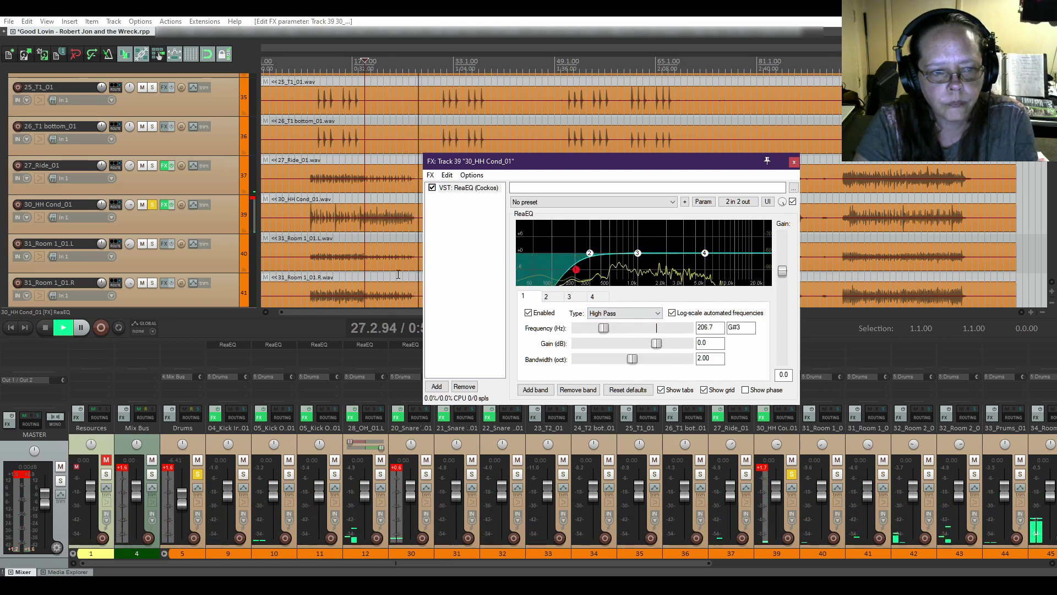
pyautogui.click(64, 329)
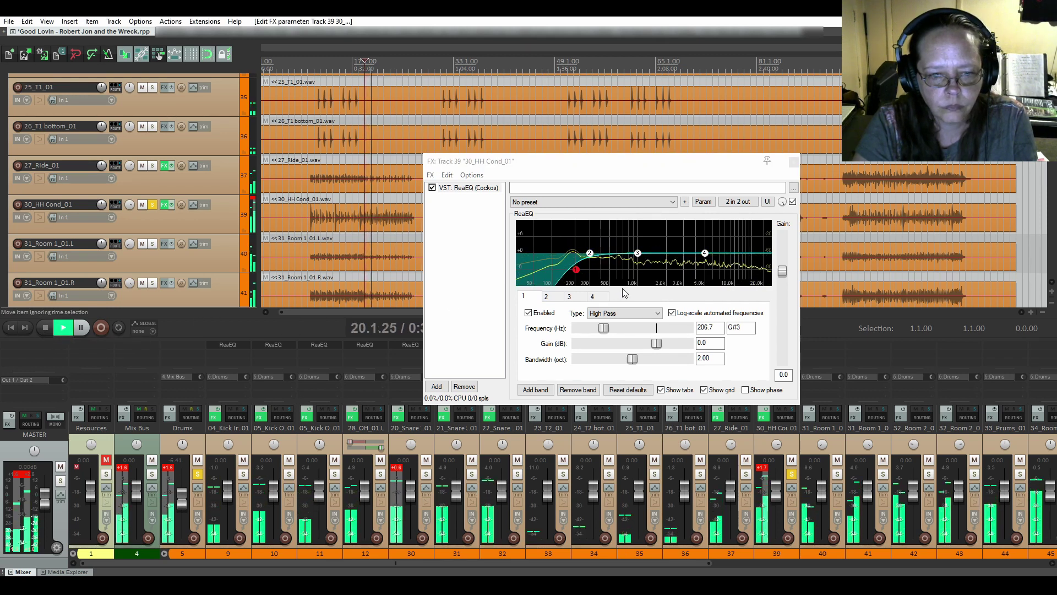
# - Change EQ band 4 to Low Pass at about 12,300 Hz and replay the hi-hat from measure 19
pyautogui.click(704, 253)
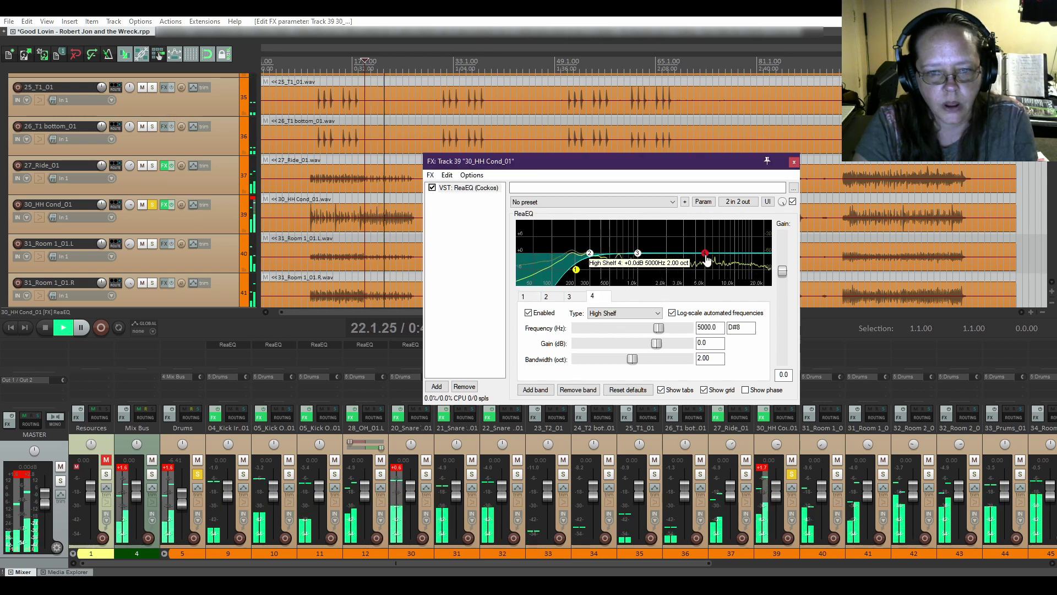
pyautogui.click(594, 315)
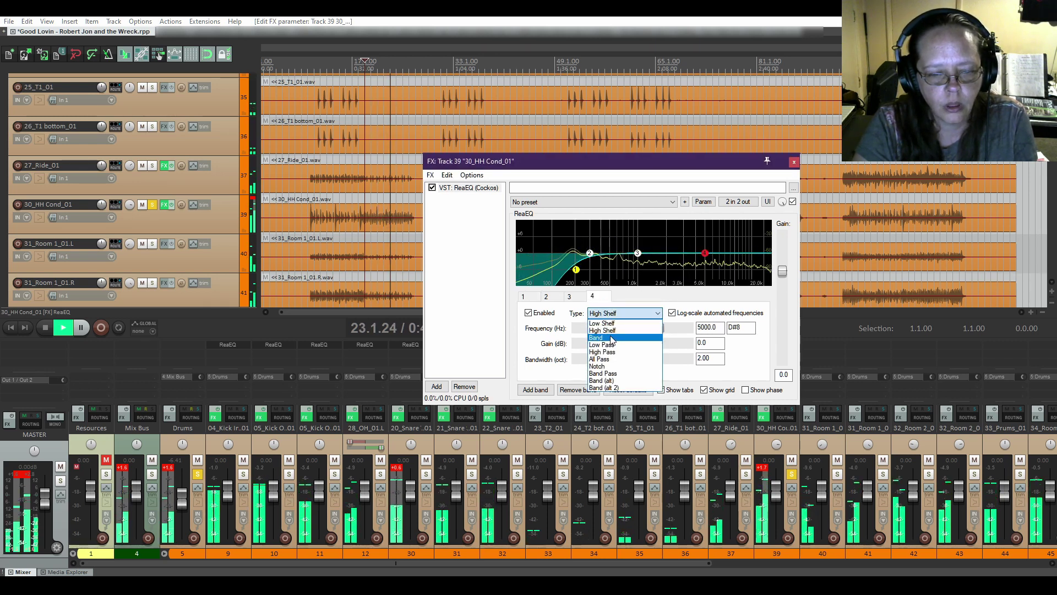
pyautogui.click(610, 345)
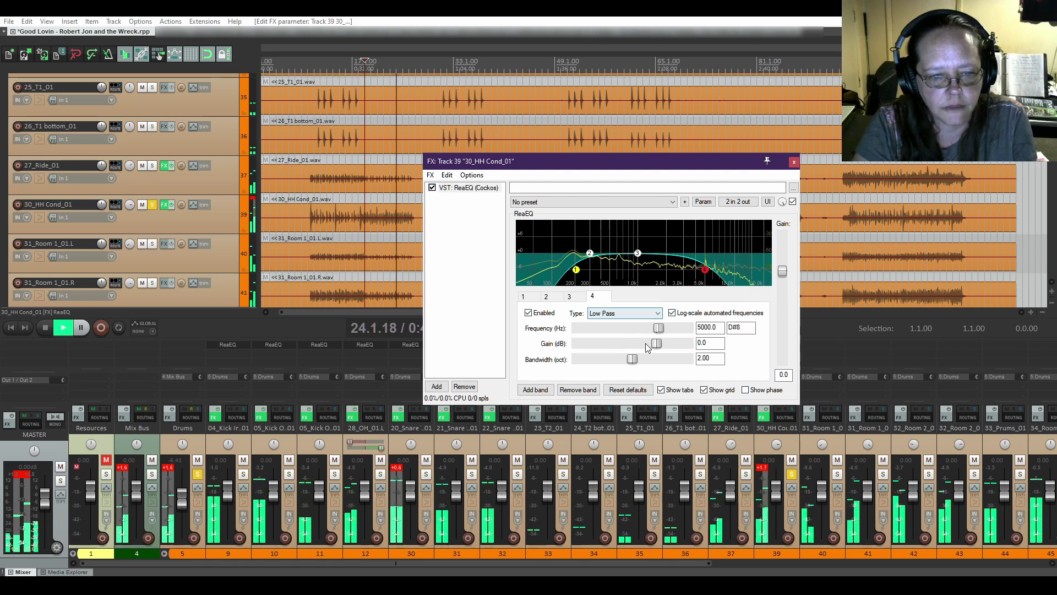
pyautogui.moveTo(658, 327); pyautogui.dragTo(677, 328)
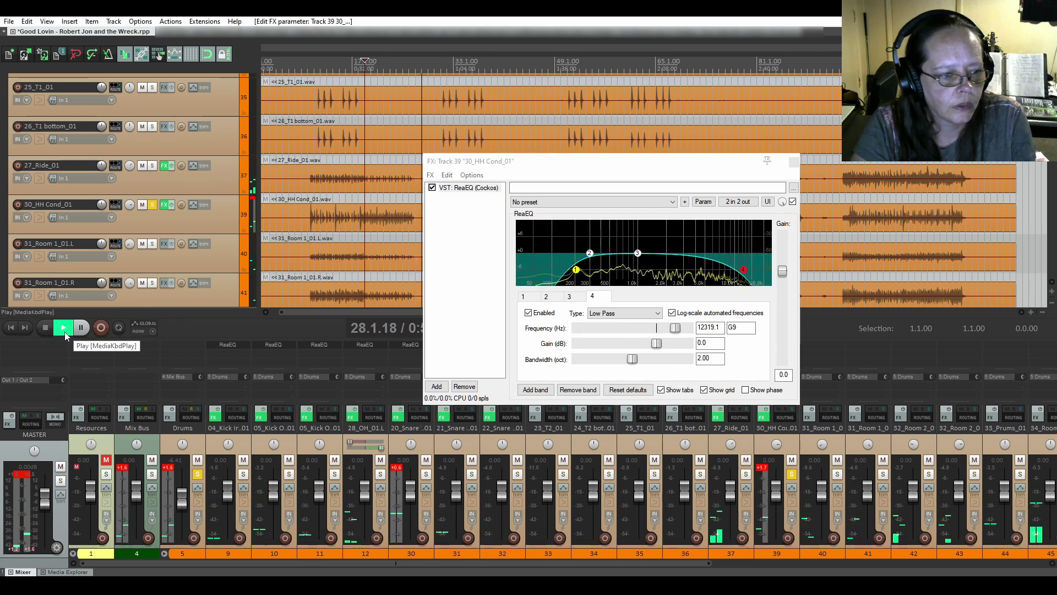
pyautogui.click(64, 328)
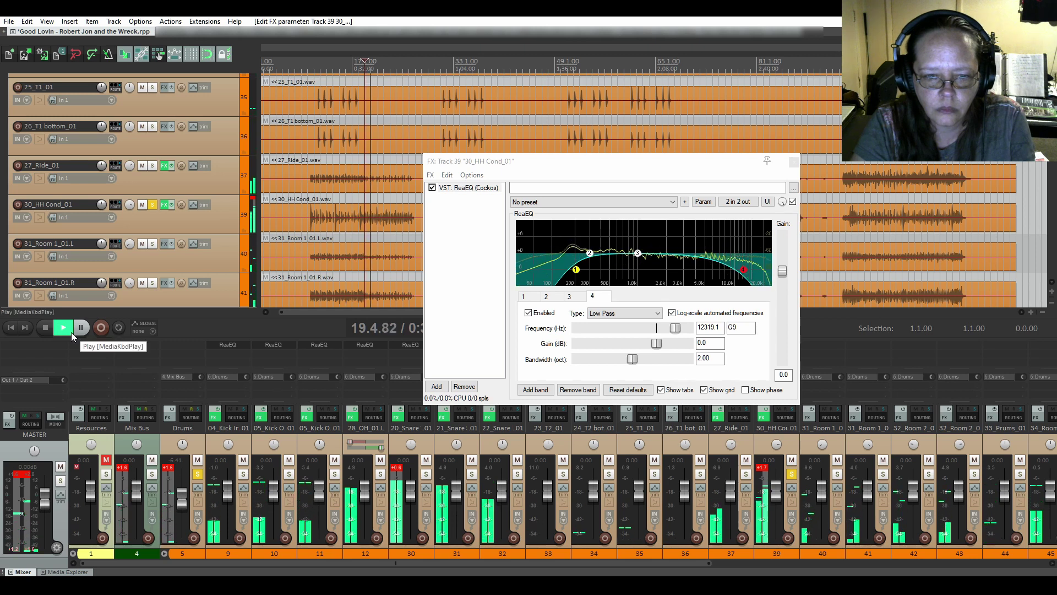
# - Cut EQ band 3 by 4.6 dB at about 1000 Hz with a 0.44-octave bandwidth, and stop playback
pyautogui.click(637, 254)
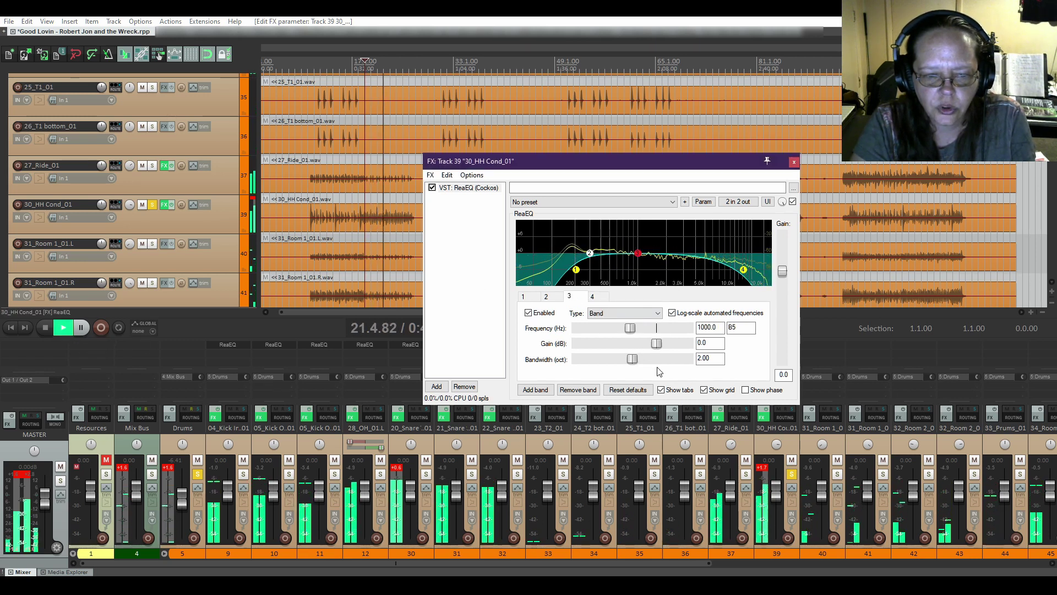
pyautogui.moveTo(666, 345); pyautogui.dragTo(589, 359)
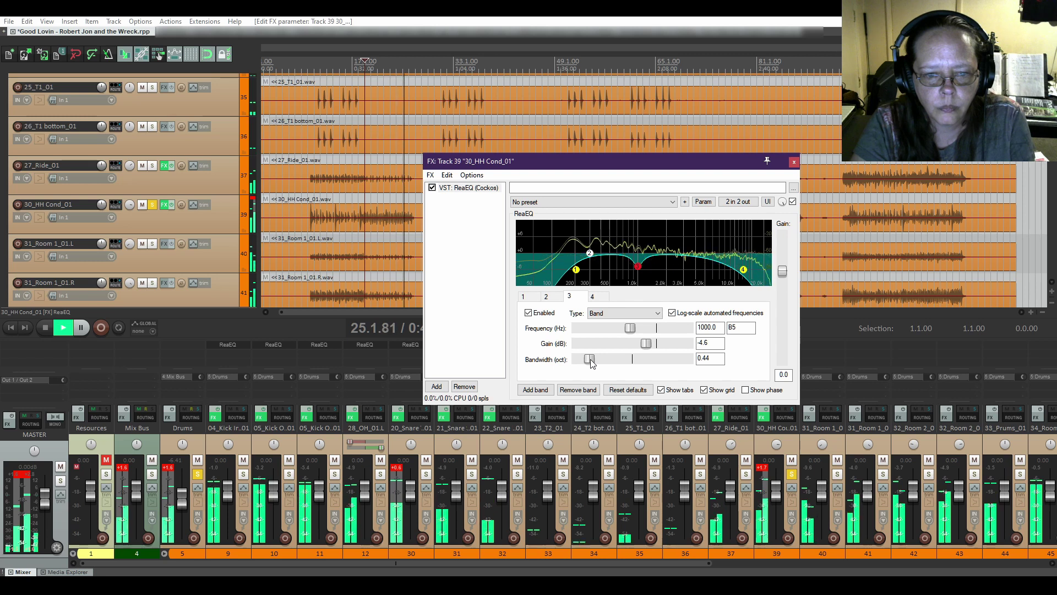
pyautogui.click(632, 329)
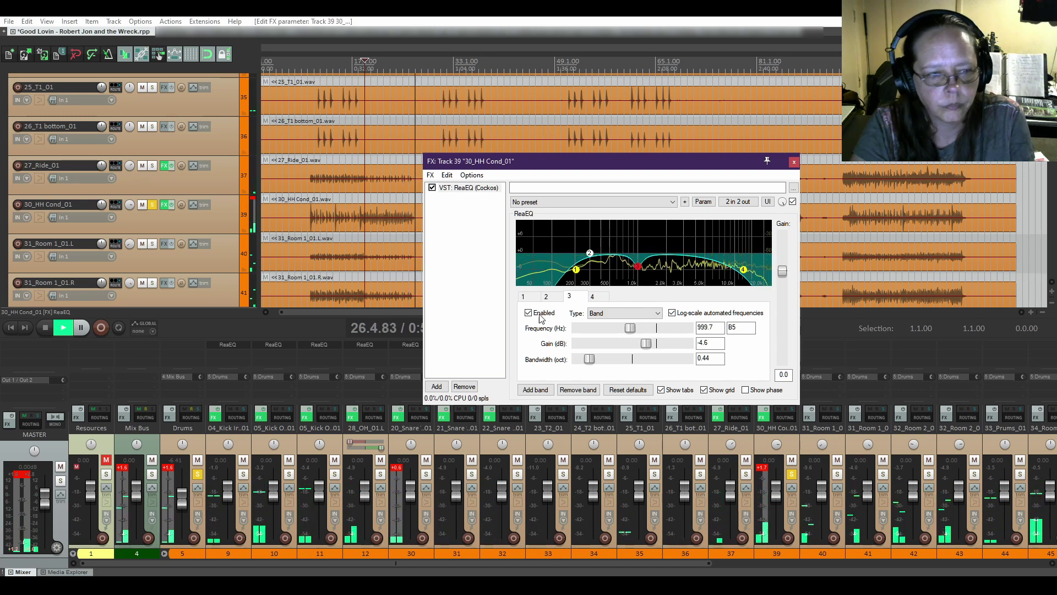
pyautogui.click(46, 328)
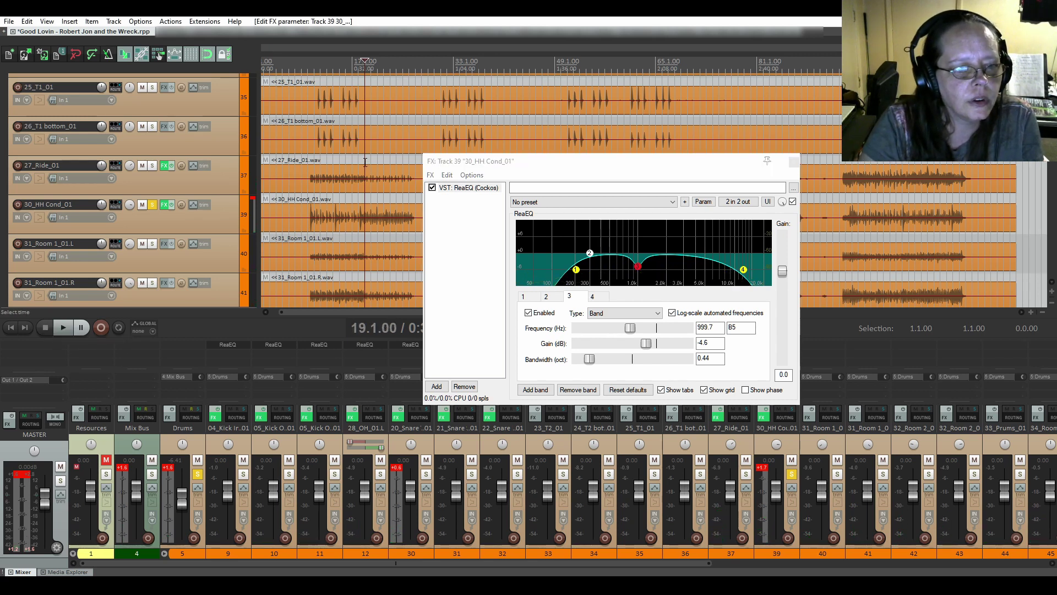
# - Select measures 19 to 27, enable repeat, and play the soloed hi-hat as a loop
pyautogui.moveTo(365, 163); pyautogui.dragTo(395, 164)
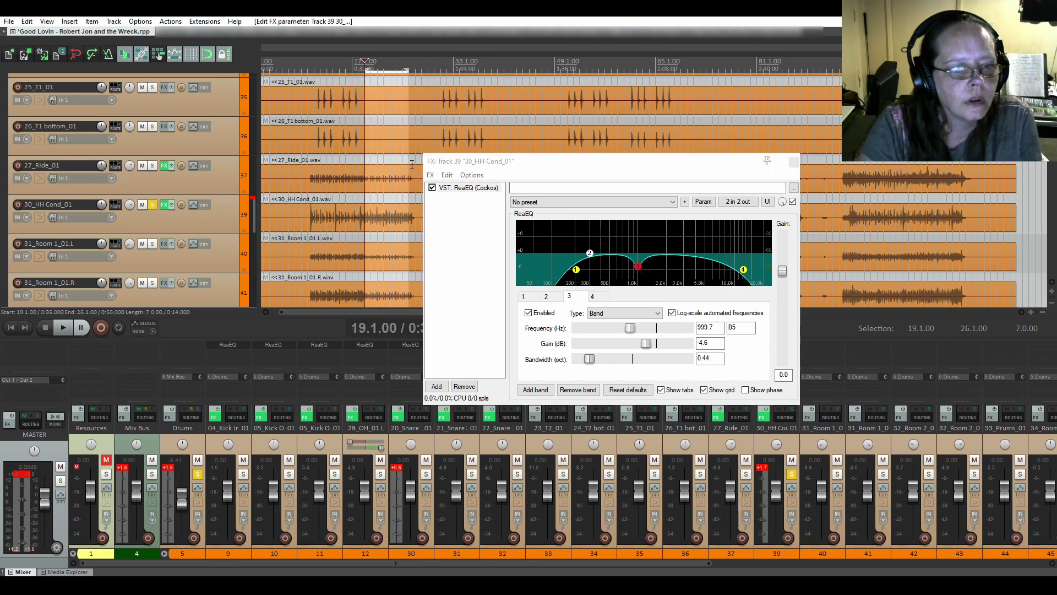
pyautogui.click(119, 328)
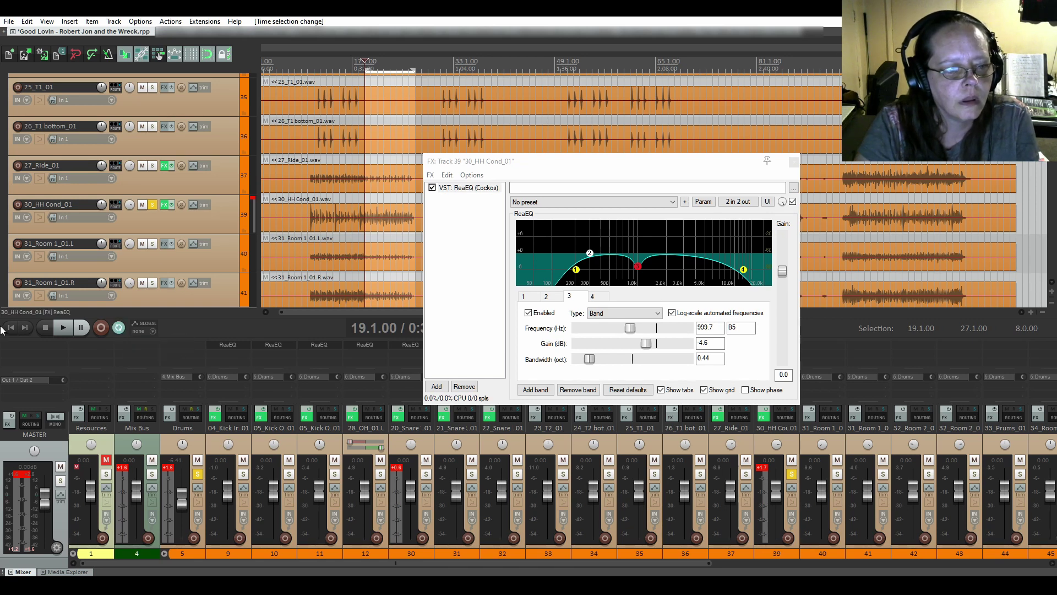
pyautogui.click(69, 332)
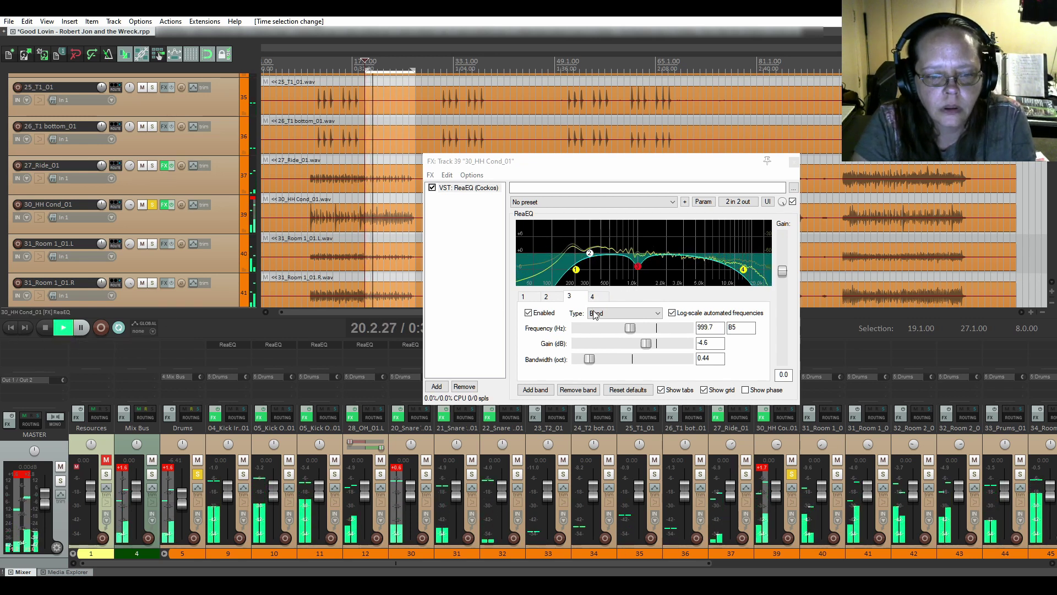
# - Compare the hi-hat with EQ band 3 off and on, and set the band's frequency to about 664 Hz
pyautogui.doubleClick(639, 269)
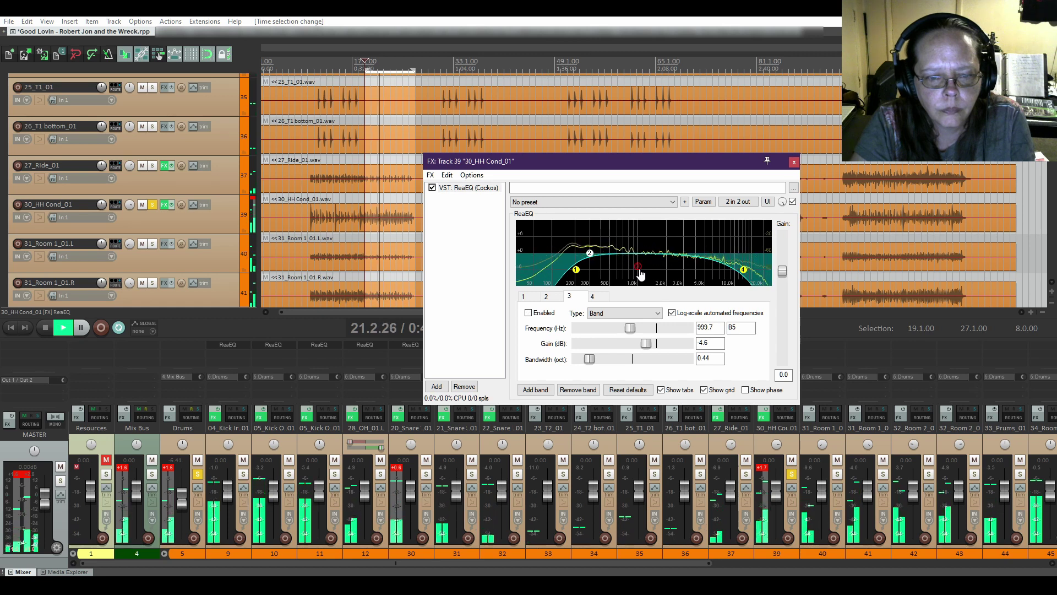
pyautogui.doubleClick(638, 267)
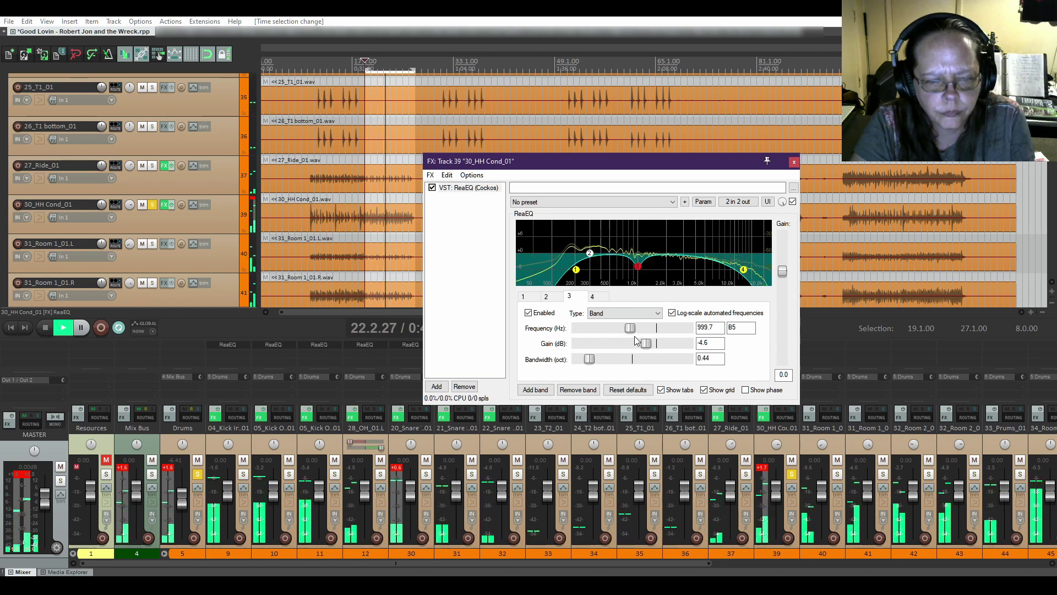
pyautogui.moveTo(630, 327)
pyautogui.mouseDown()
pyautogui.moveTo(641, 334)
pyautogui.moveTo(624, 337)
pyautogui.mouseUp()
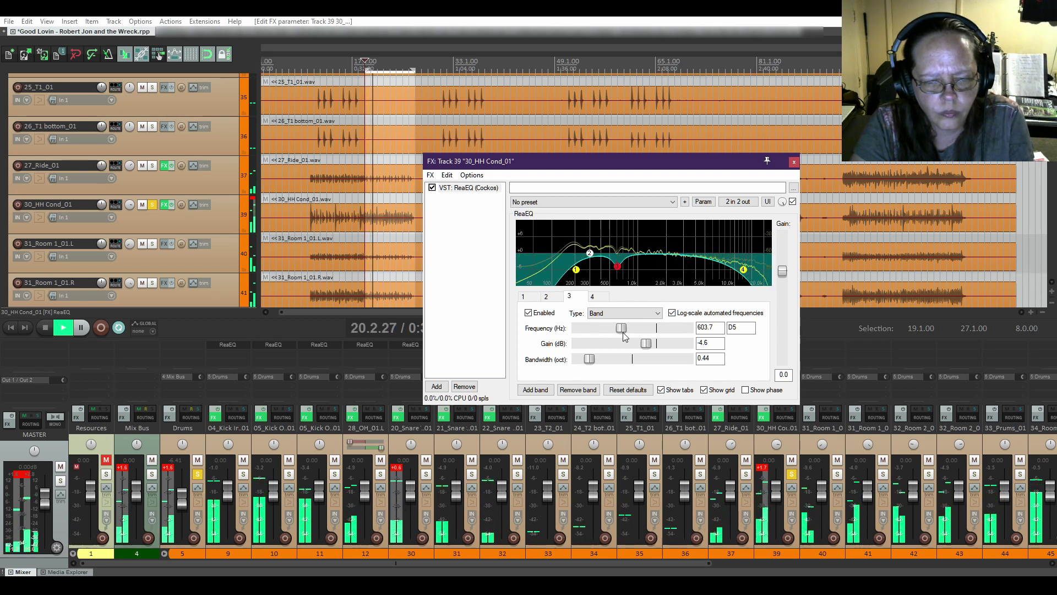
pyautogui.moveTo(624, 337); pyautogui.dragTo(625, 337)
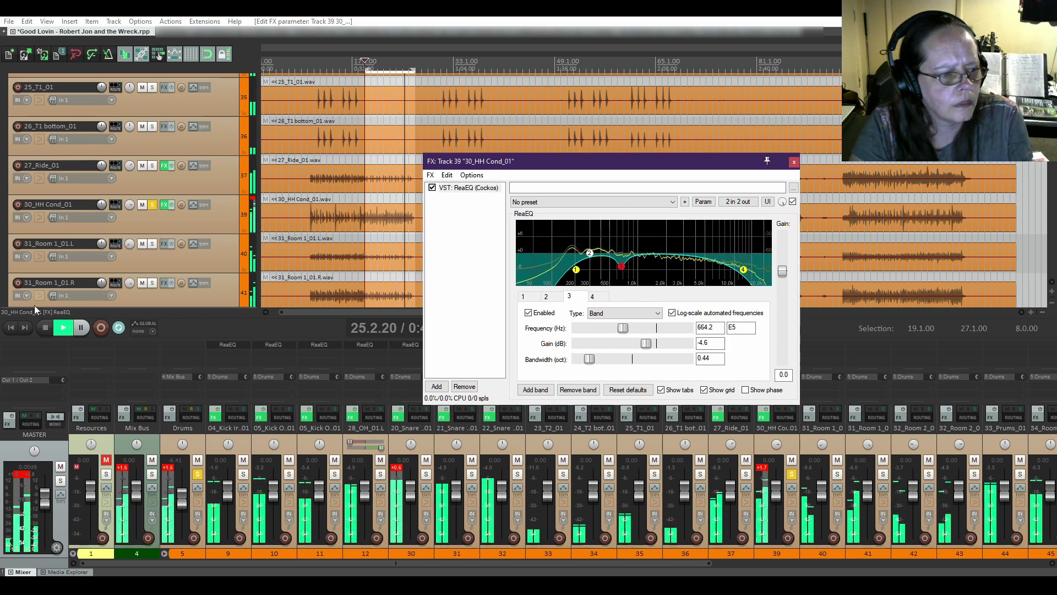
# - Stop the looped playback, turn off repeat and clear the time selection, and close the hi-hat's EQ
pyautogui.click(43, 329)
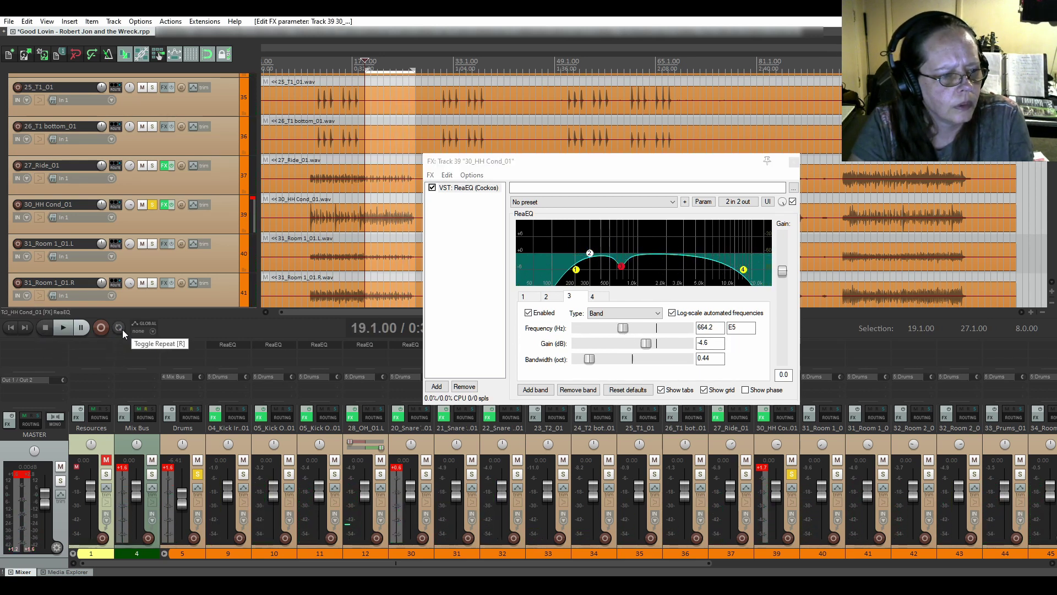
pyautogui.press('Escape')
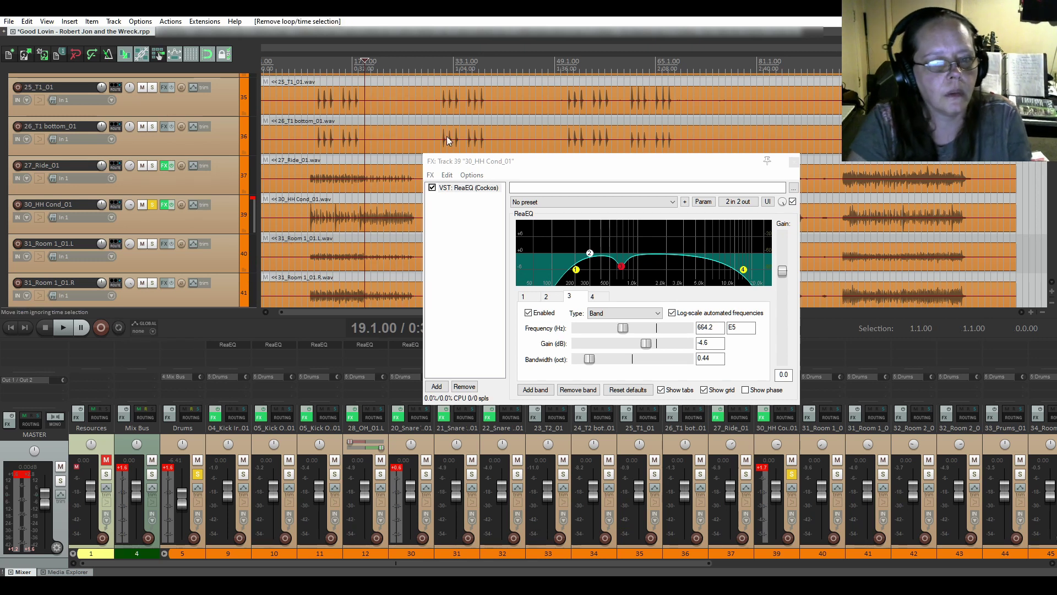
pyautogui.click(793, 161)
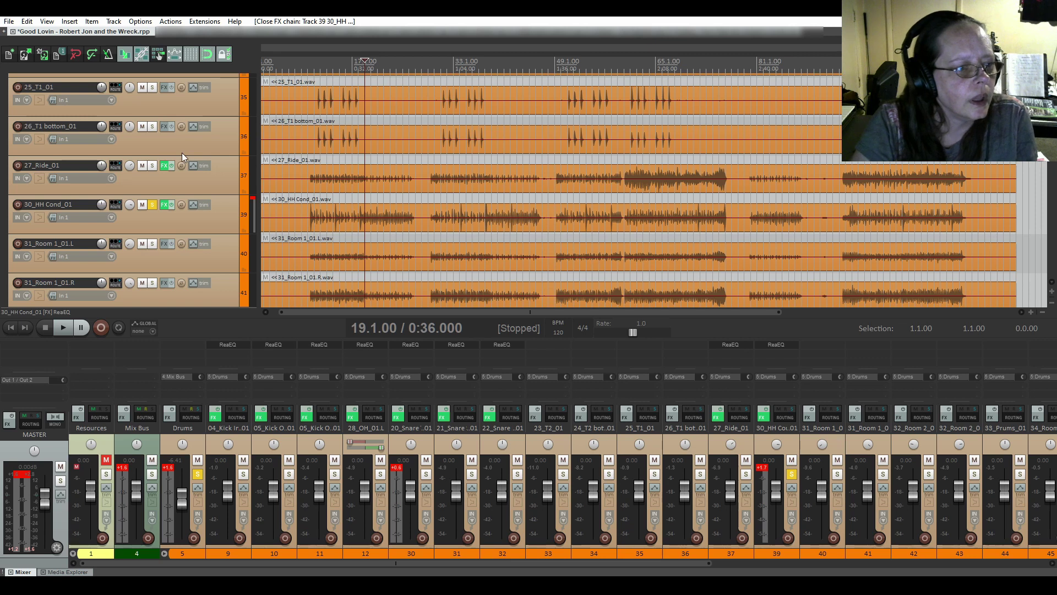
# - Look over the remaining room, effect and crash tracks, and take the hi-hat condenser track out of solo
pyautogui.scroll(-5, 182, 153)
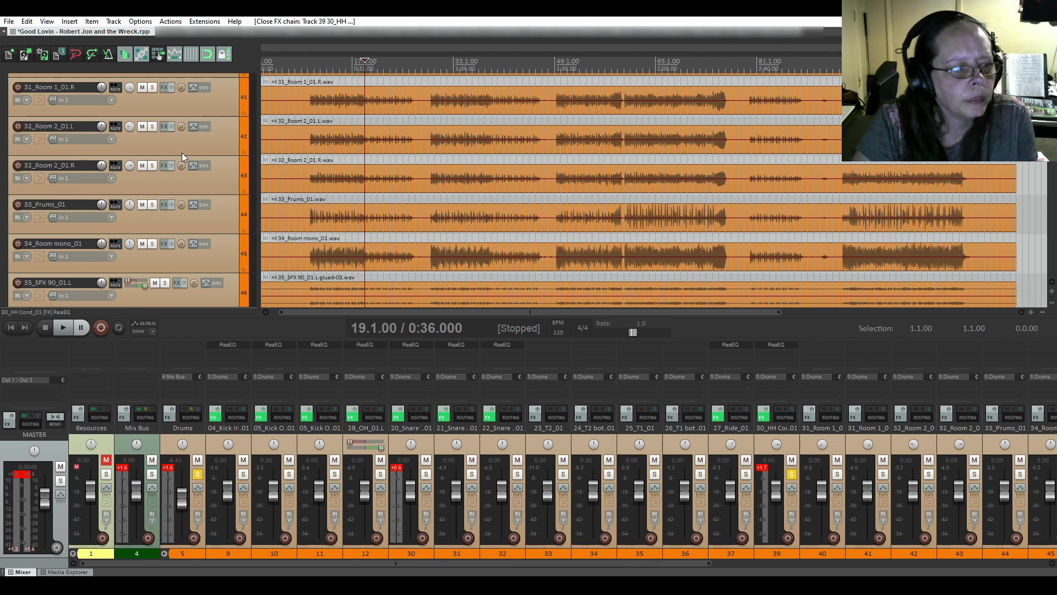
pyautogui.scroll(-1, 181, 153)
pyautogui.scroll(-3, 182, 153)
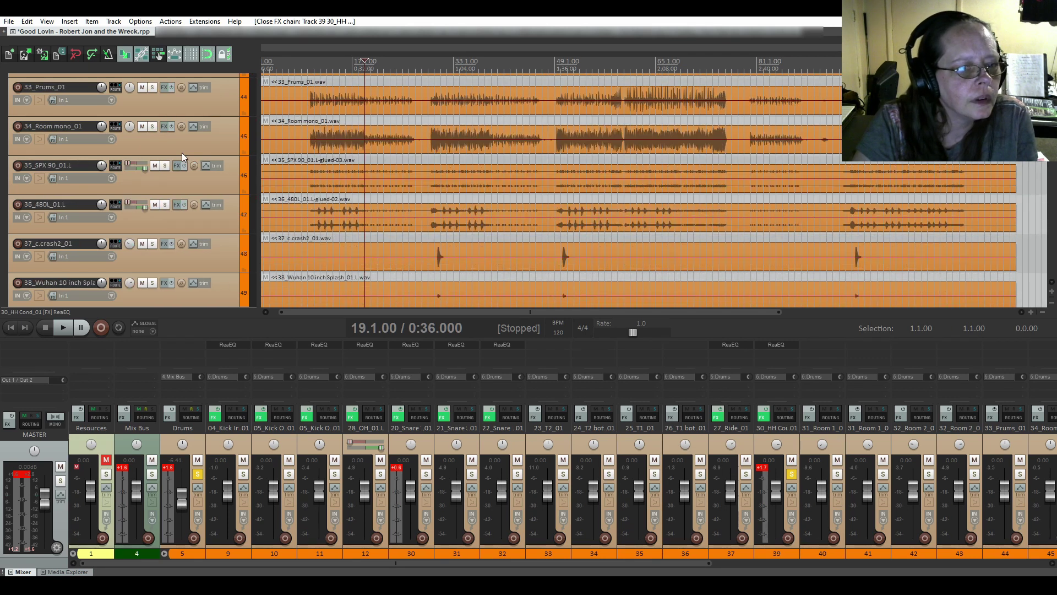
pyautogui.scroll(-1, 181, 153)
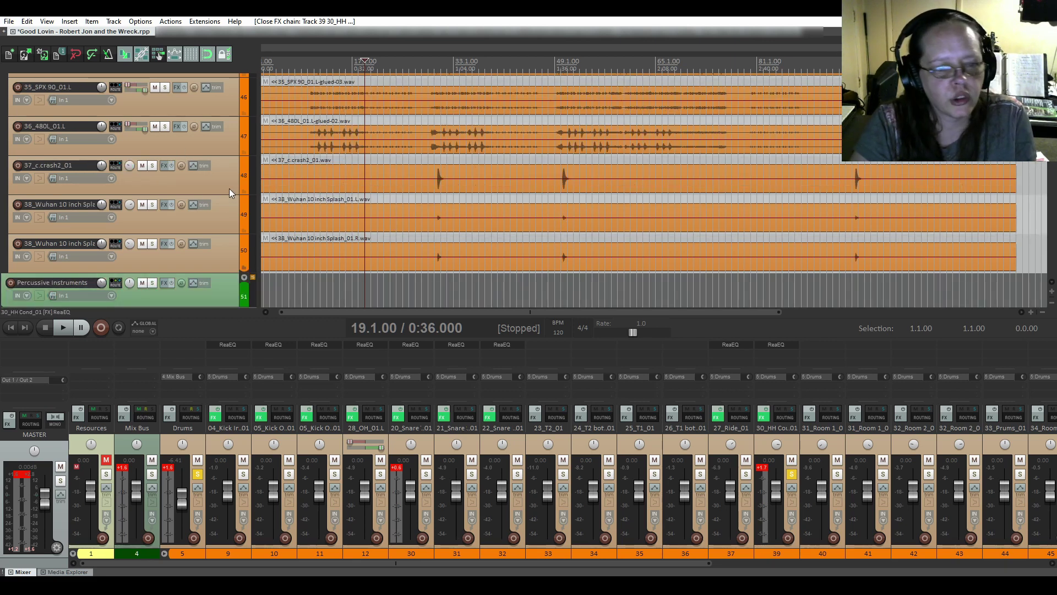
pyautogui.scroll(7, 229, 188)
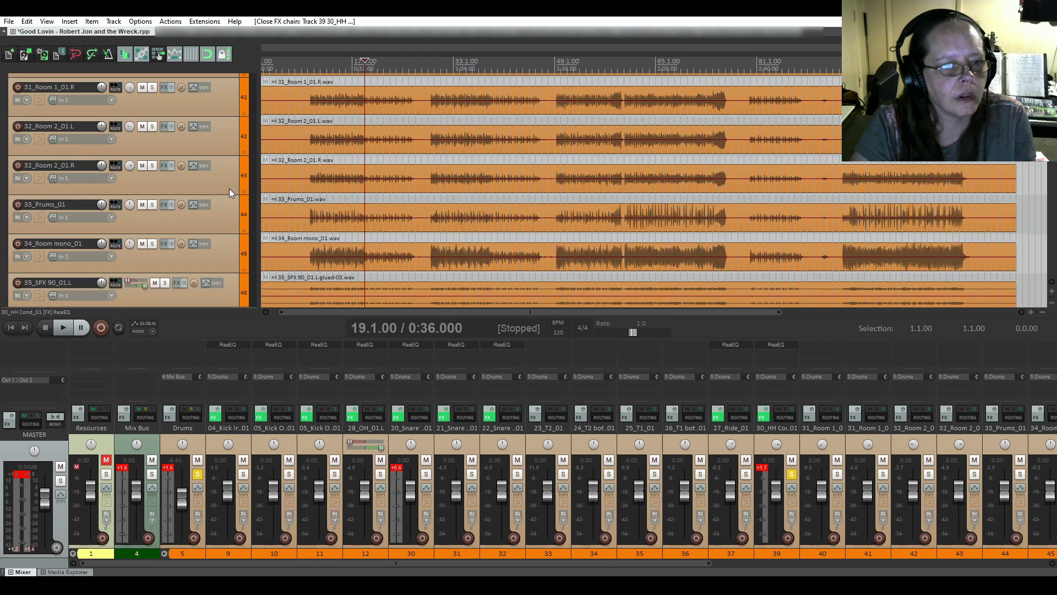
pyautogui.scroll(5, 229, 188)
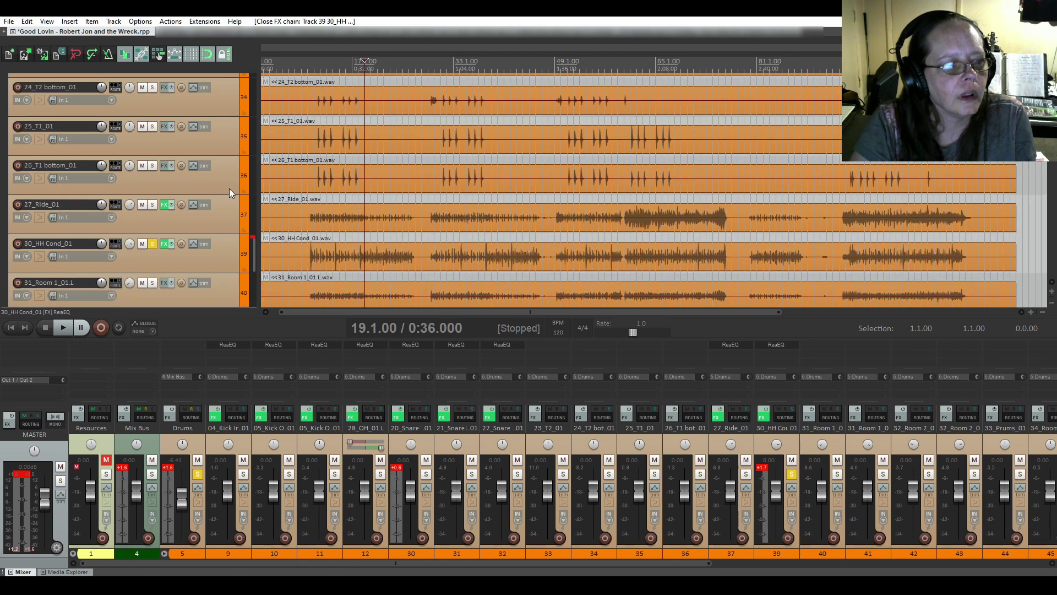
pyautogui.click(152, 245)
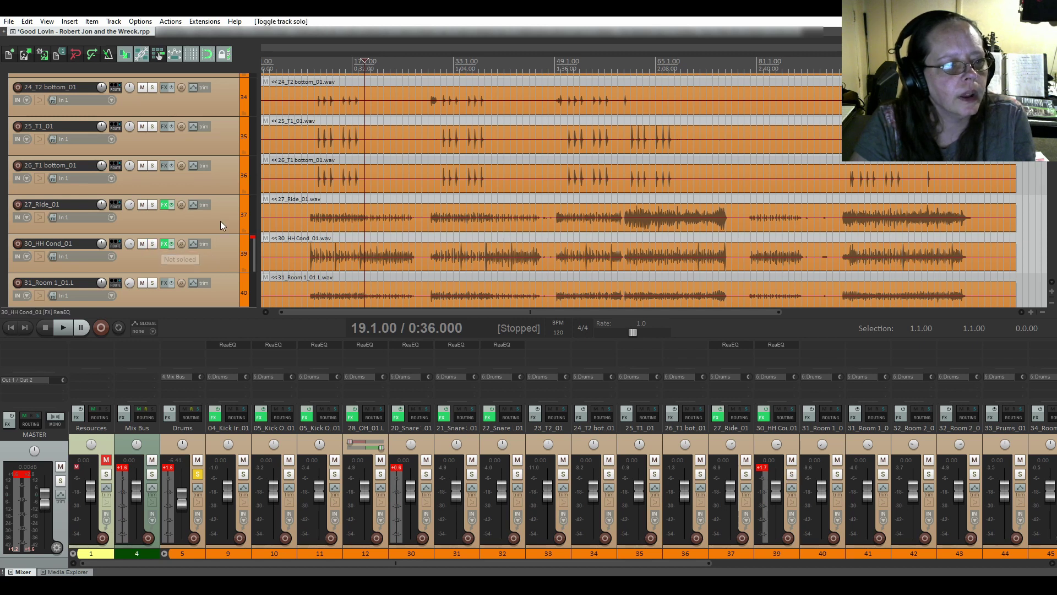
# - Audition the soloed Drums group from measure 10, and stop playback after listening
pyautogui.scroll(11, 221, 221)
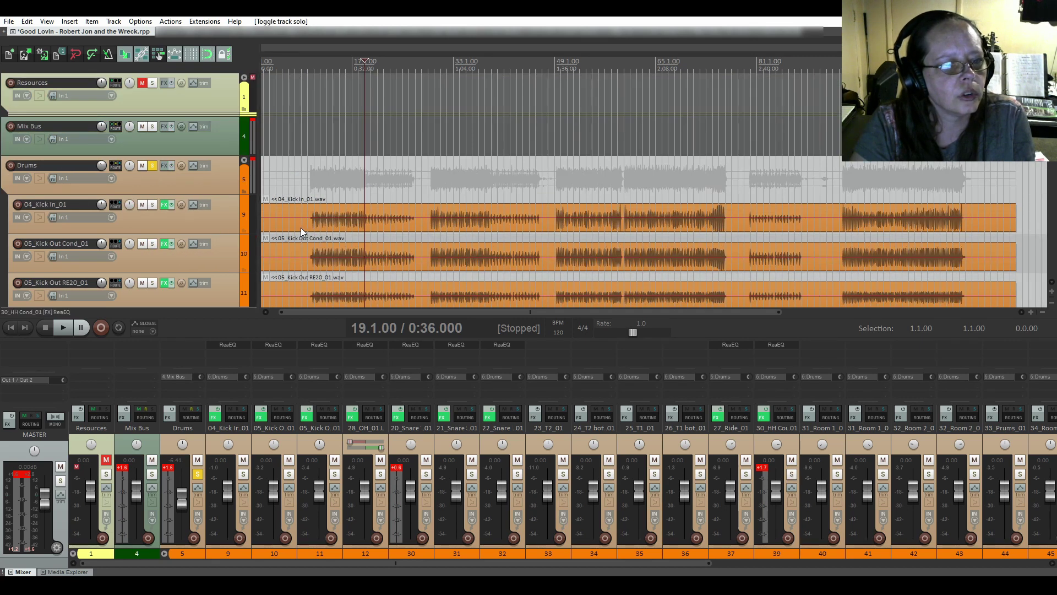
pyautogui.click(307, 207)
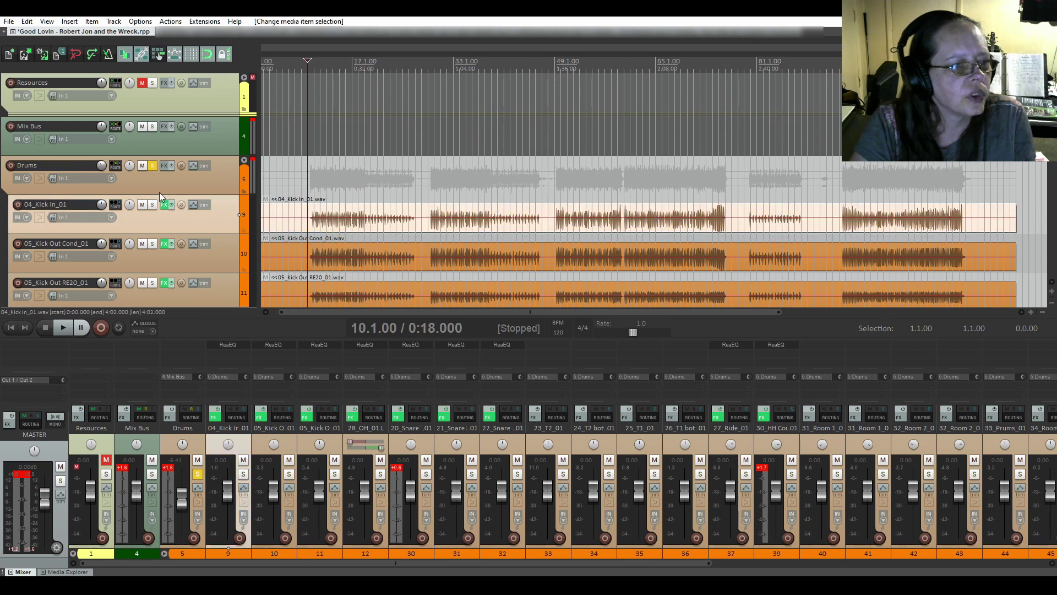
pyautogui.click(63, 328)
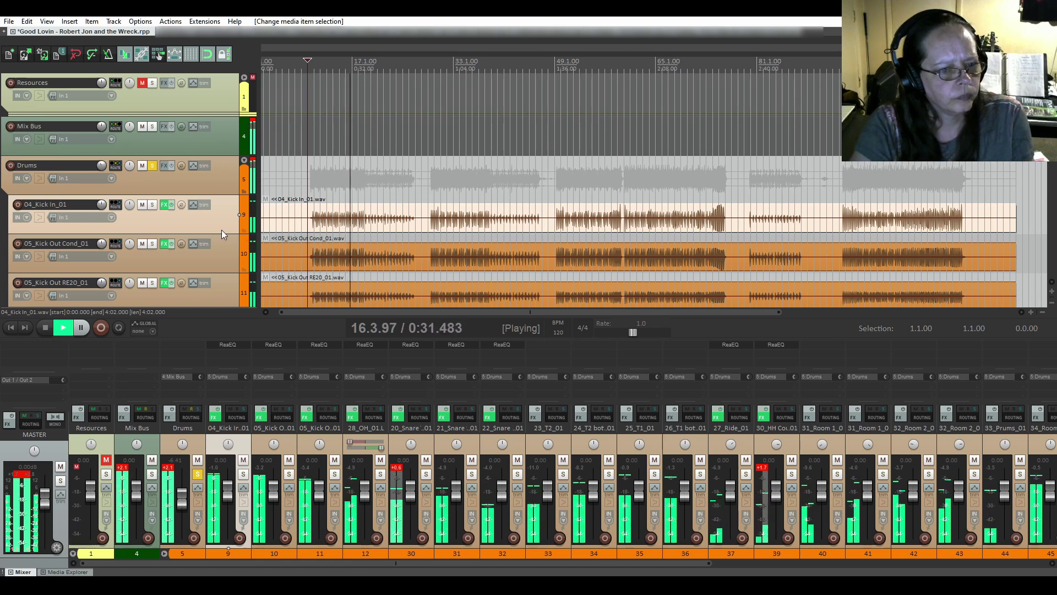
pyautogui.scroll(-1, 222, 230)
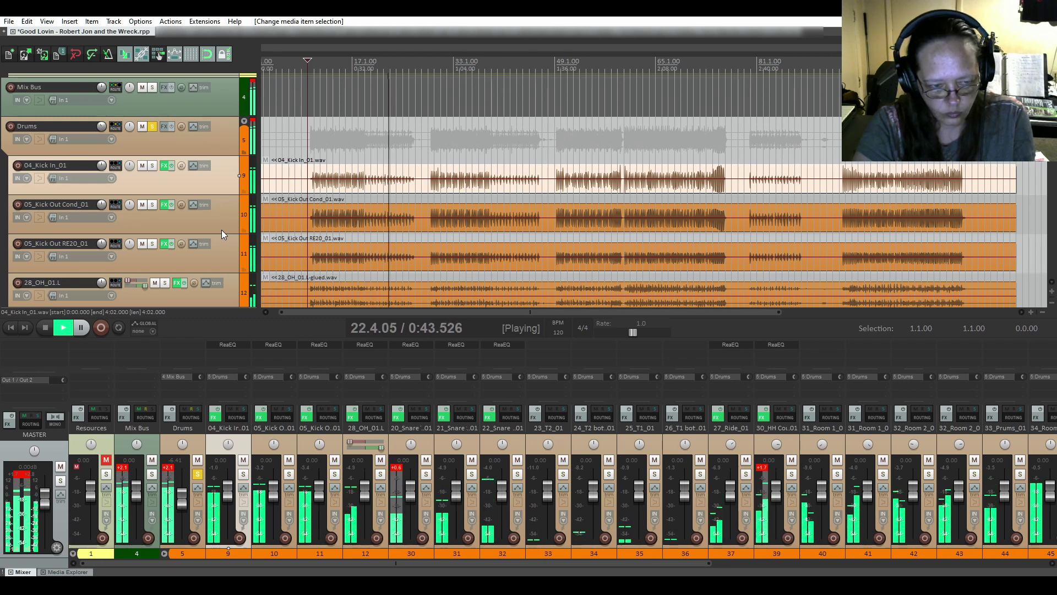
pyautogui.click(41, 329)
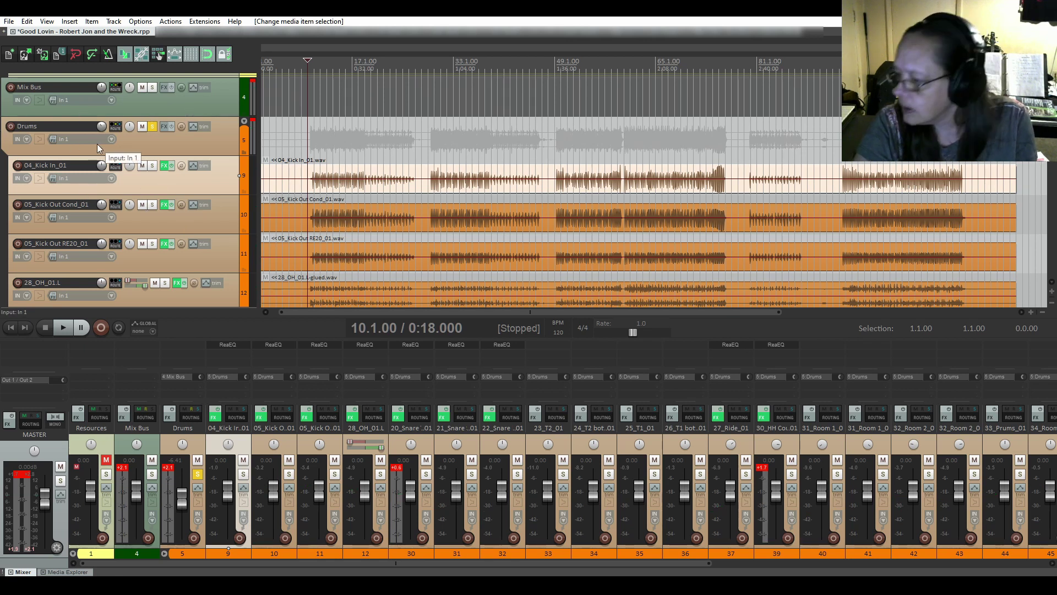
# - Look over the kick, overhead, snare and tom tracks in the arrangement
pyautogui.scroll(-3, 97, 145)
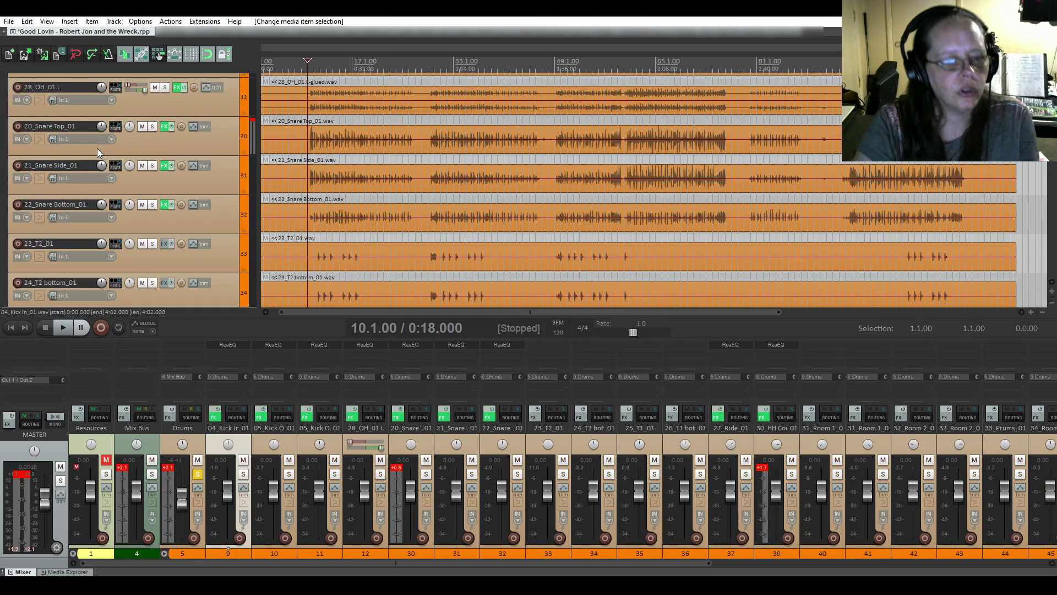
pyautogui.scroll(-1, 97, 147)
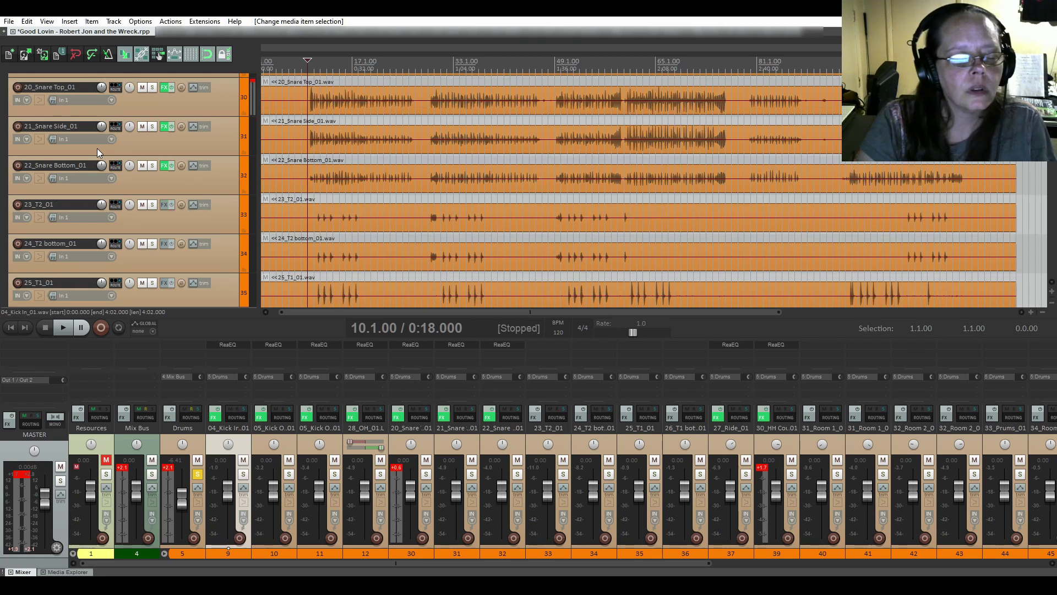
pyautogui.scroll(-1, 97, 147)
pyautogui.scroll(3, 97, 147)
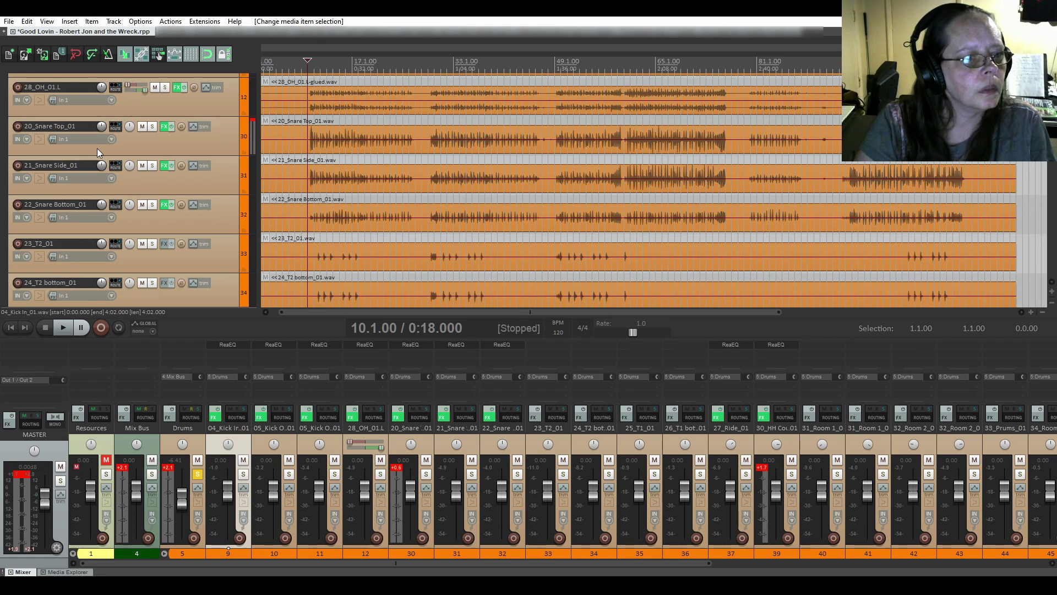
pyautogui.scroll(1, 97, 147)
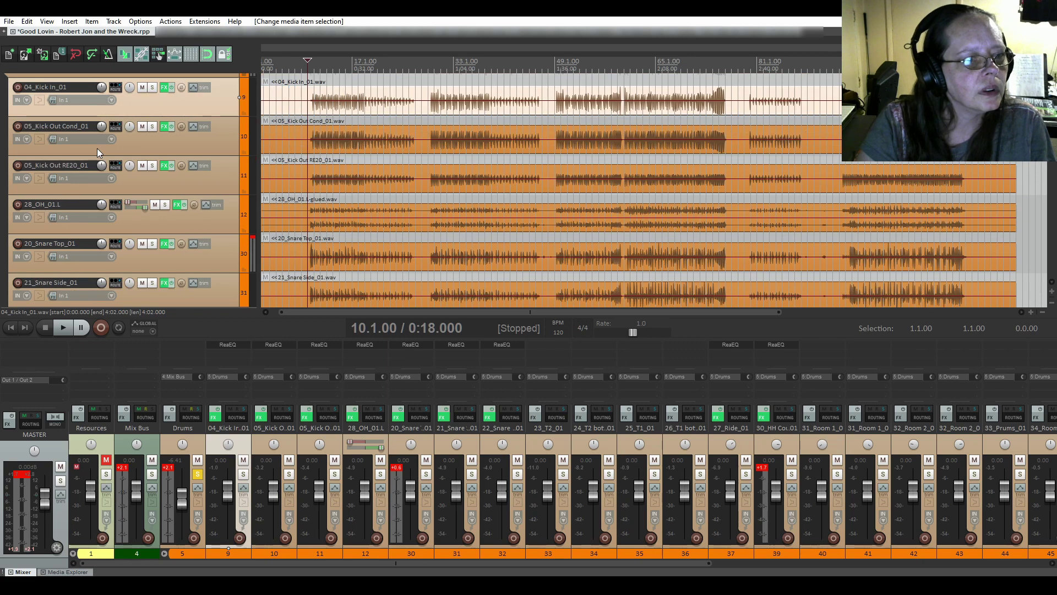
pyautogui.scroll(-4, 97, 148)
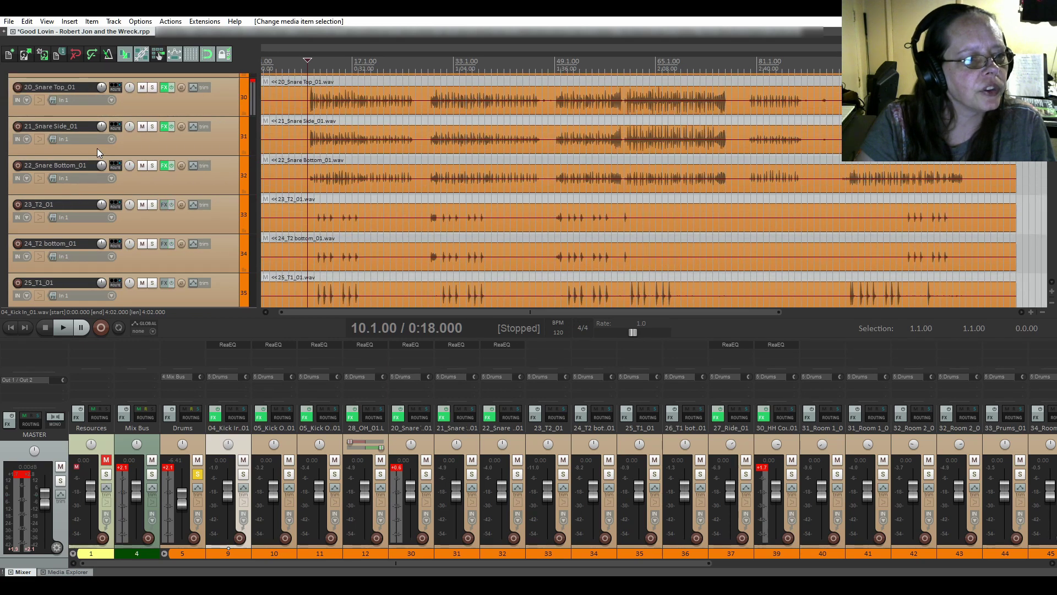
pyautogui.scroll(-1, 96, 147)
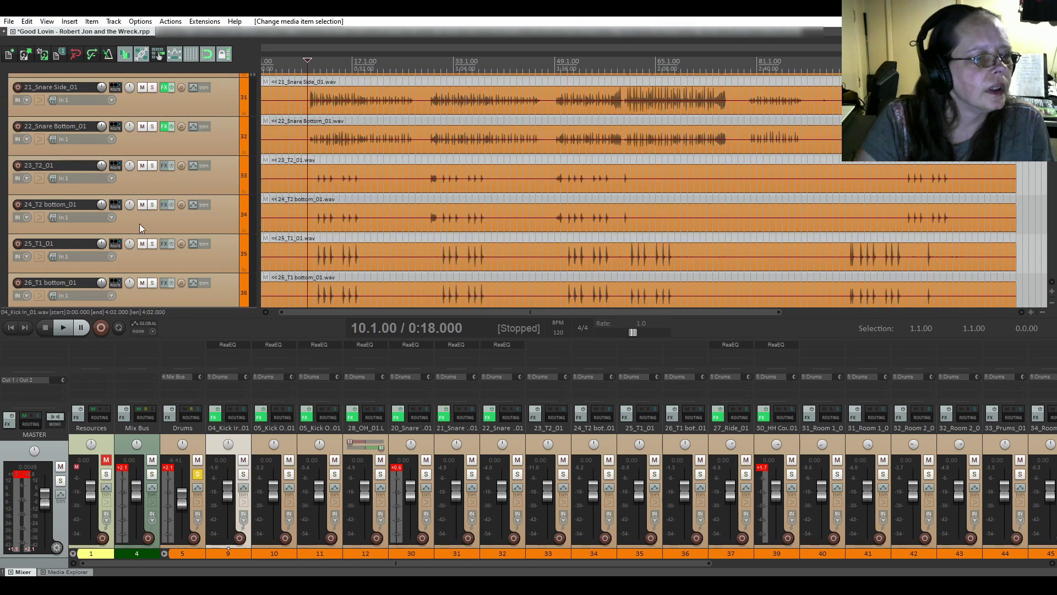
# - Solo the 28_OH_01.L overhead track, audition the drums from measure 11, and stop playback
pyautogui.scroll(3, 5, 181)
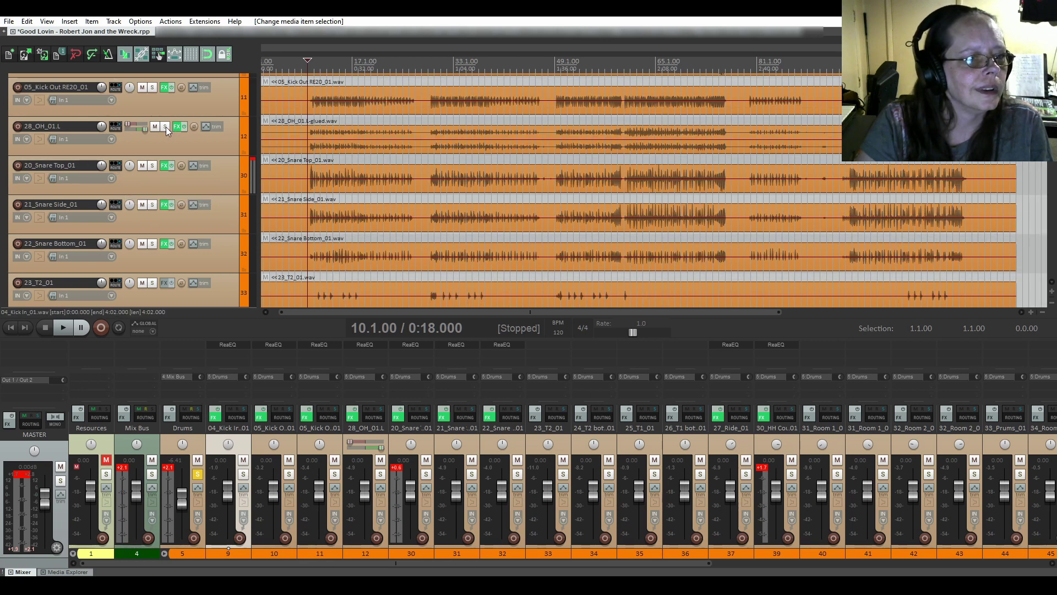
pyautogui.click(167, 127)
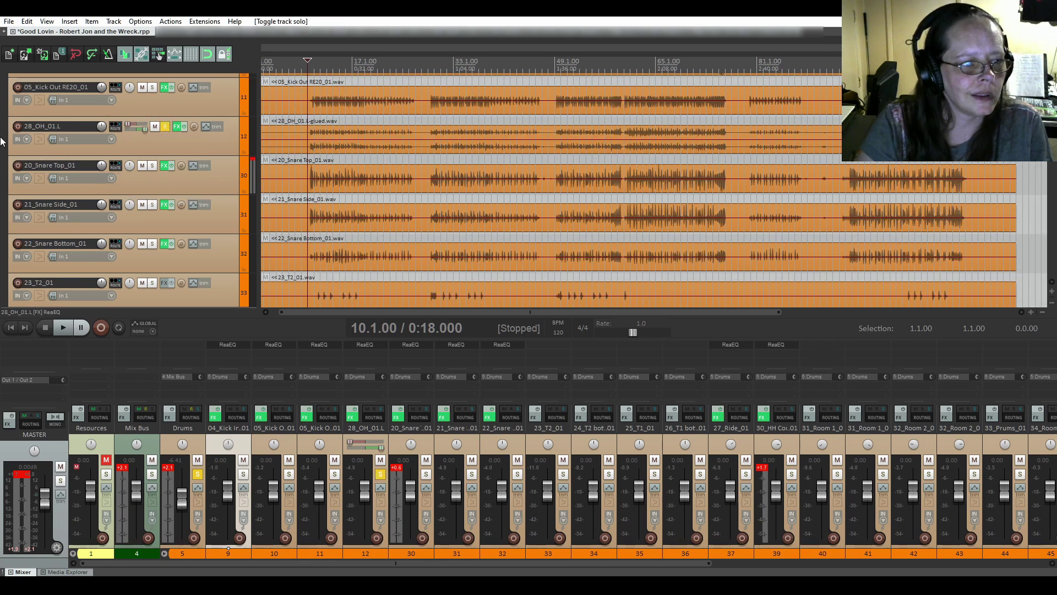
pyautogui.scroll(-3, 2, 142)
pyautogui.scroll(-2, 2, 142)
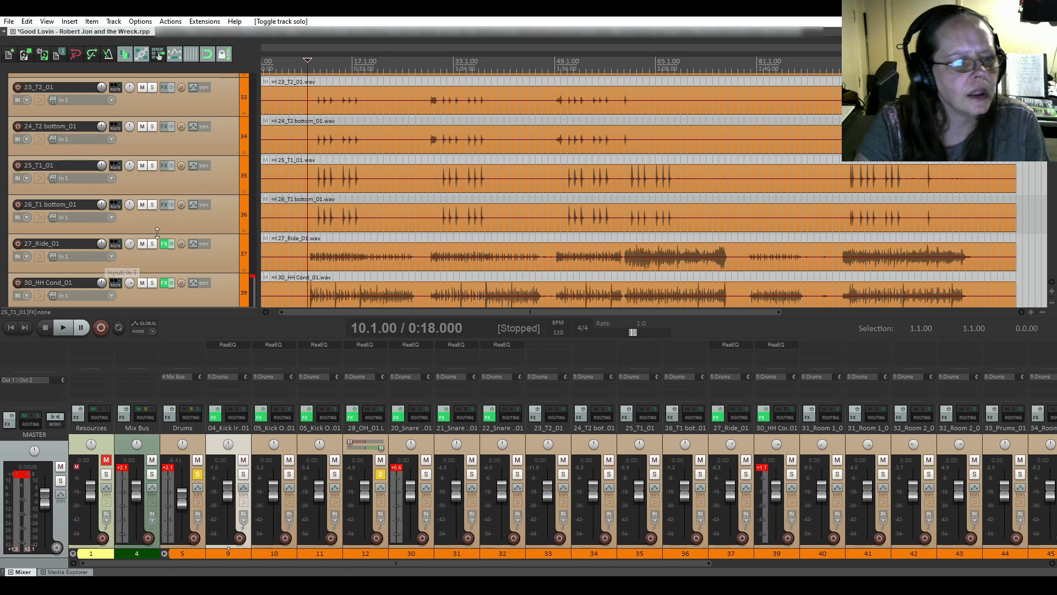
pyautogui.click(312, 164)
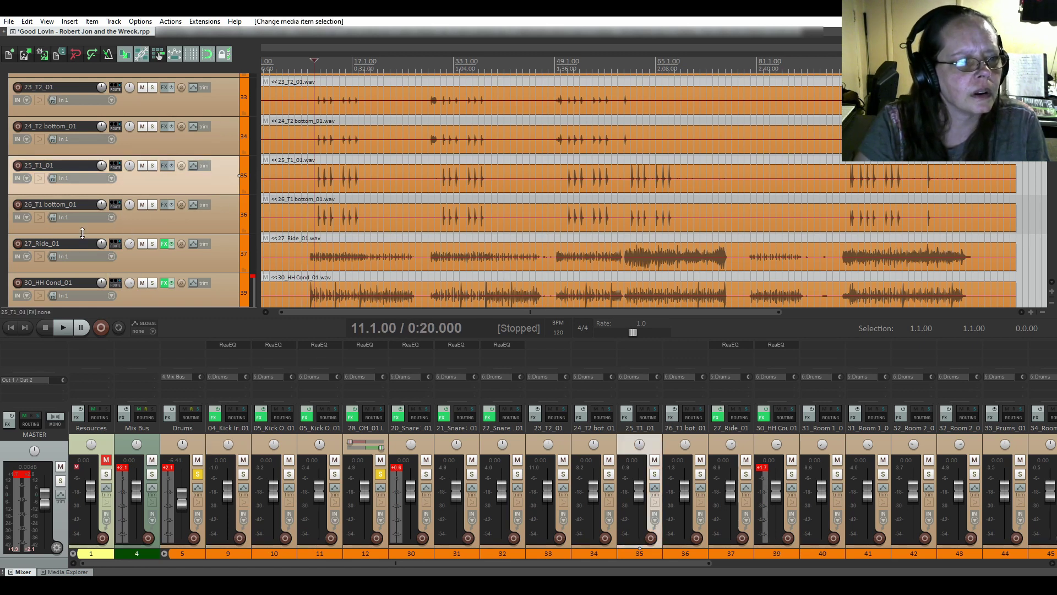
pyautogui.click(63, 328)
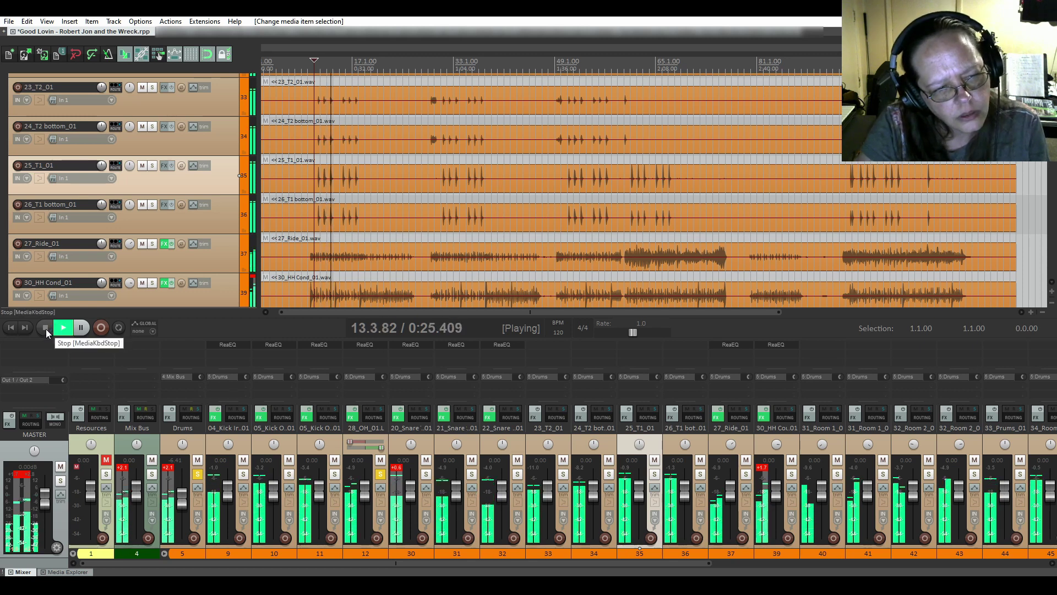
pyautogui.click(45, 329)
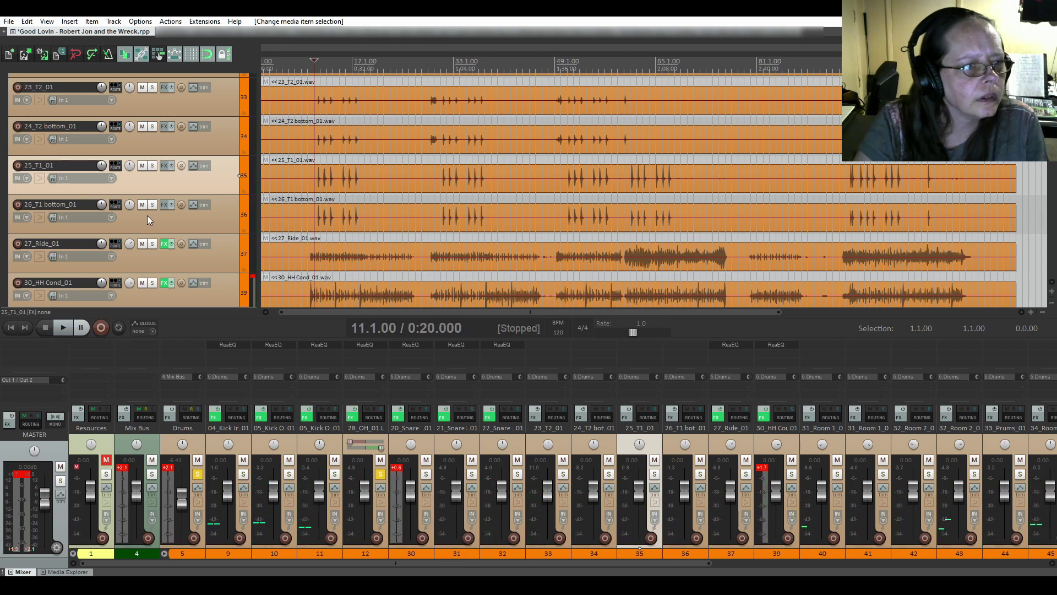
# - Invert the phase of the 26_T1 bottom_01 and 24_T2 bottom_01 tracks
pyautogui.scroll(3, 165, 162)
pyautogui.scroll(1, 166, 165)
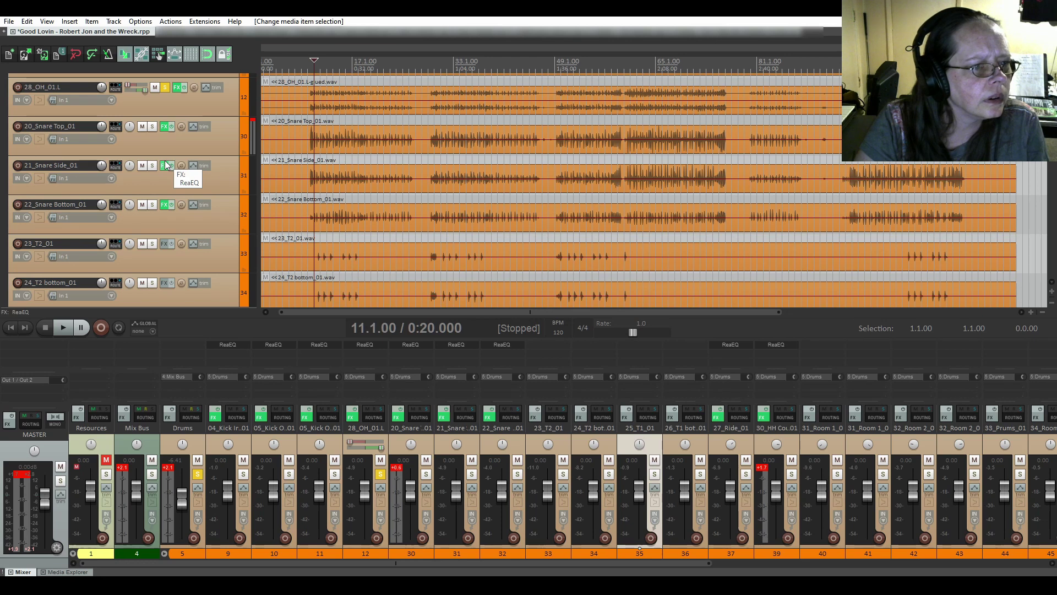
pyautogui.scroll(-3, 166, 166)
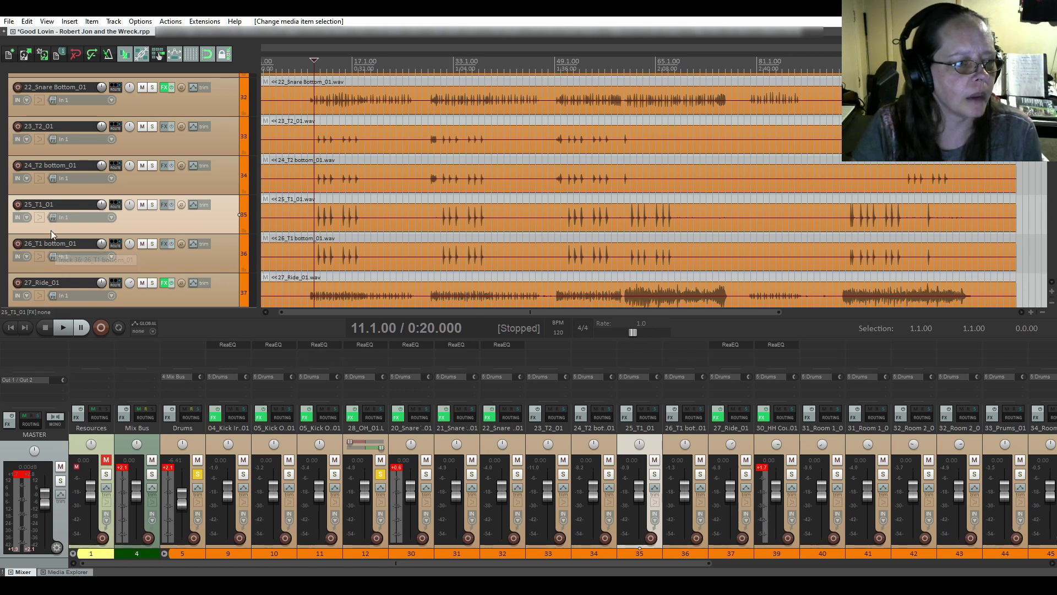
pyautogui.click(180, 245)
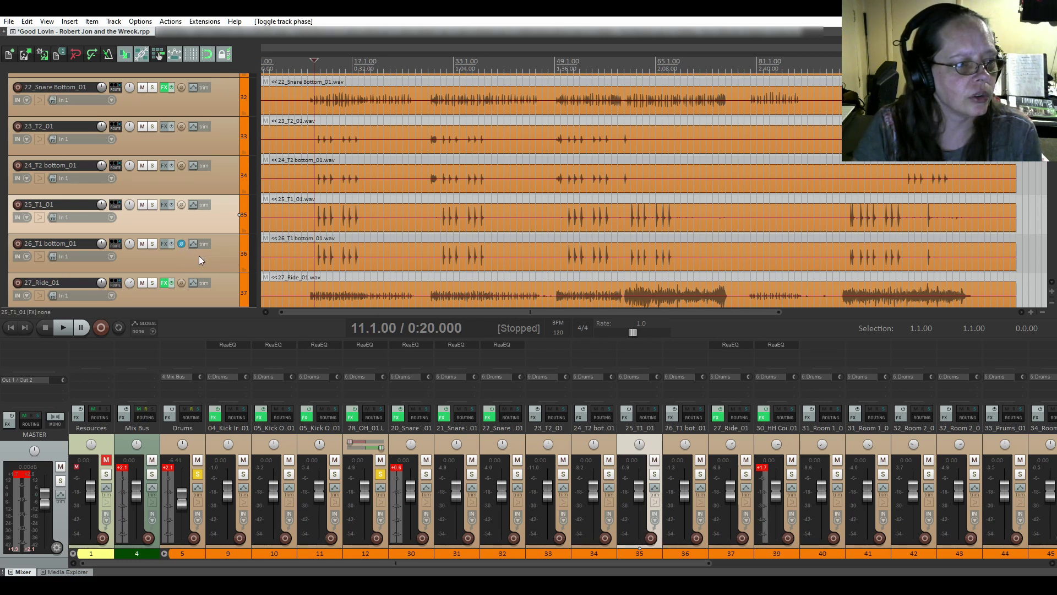
pyautogui.click(182, 165)
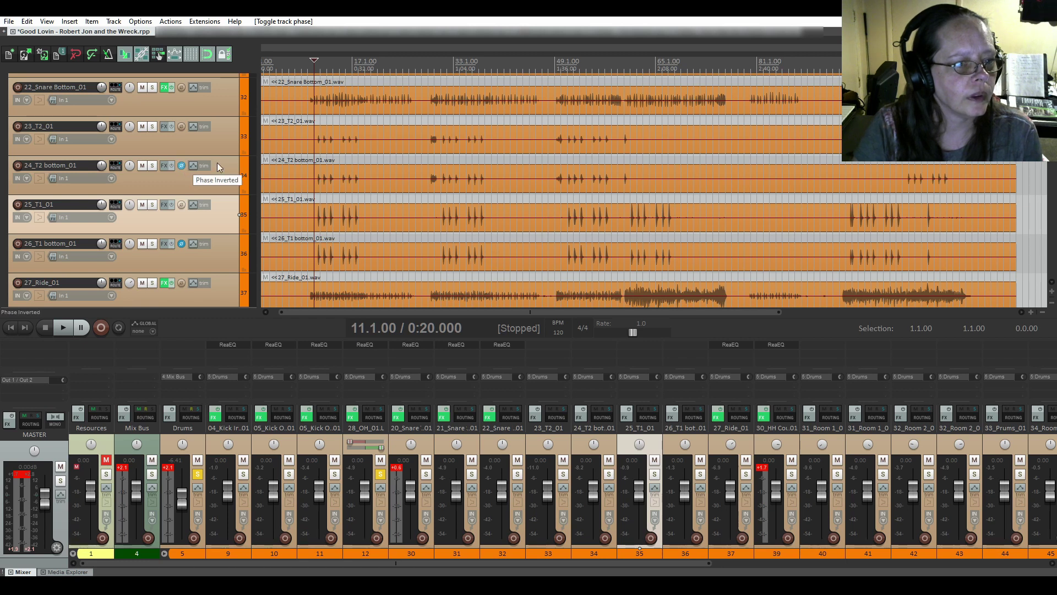
# - Solo the T2, T2 bottom, T1 and T1 bottom tracks and play them from measure 11
pyautogui.click(155, 130)
pyautogui.click(152, 166)
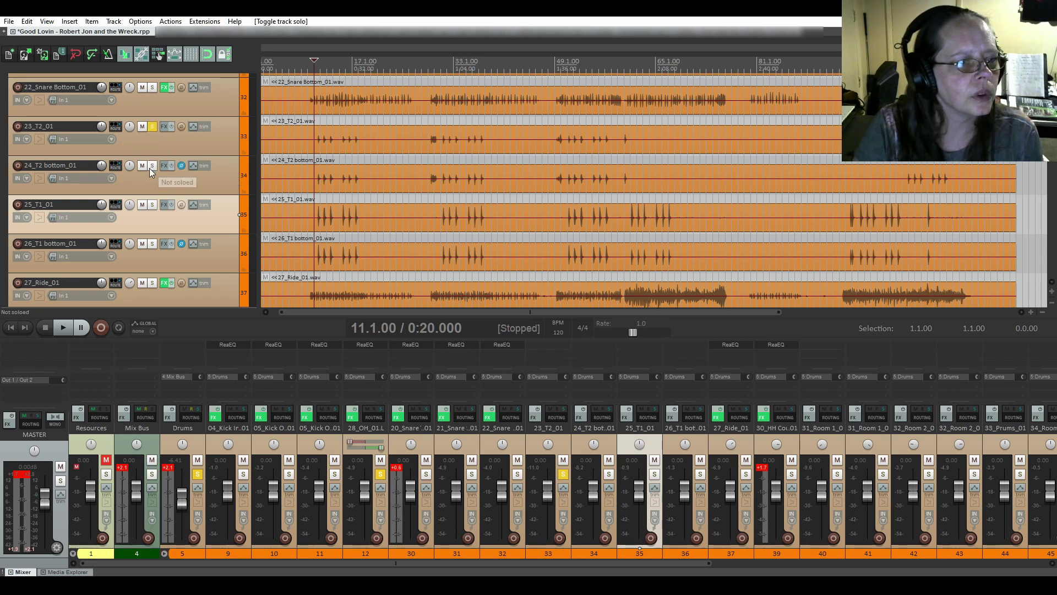
pyautogui.click(154, 205)
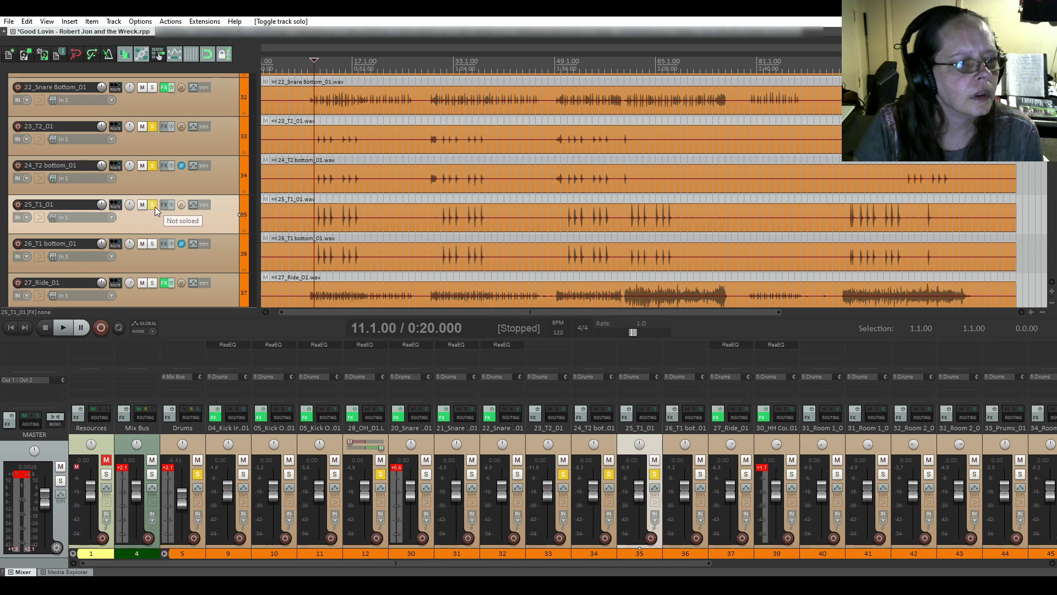
pyautogui.click(152, 244)
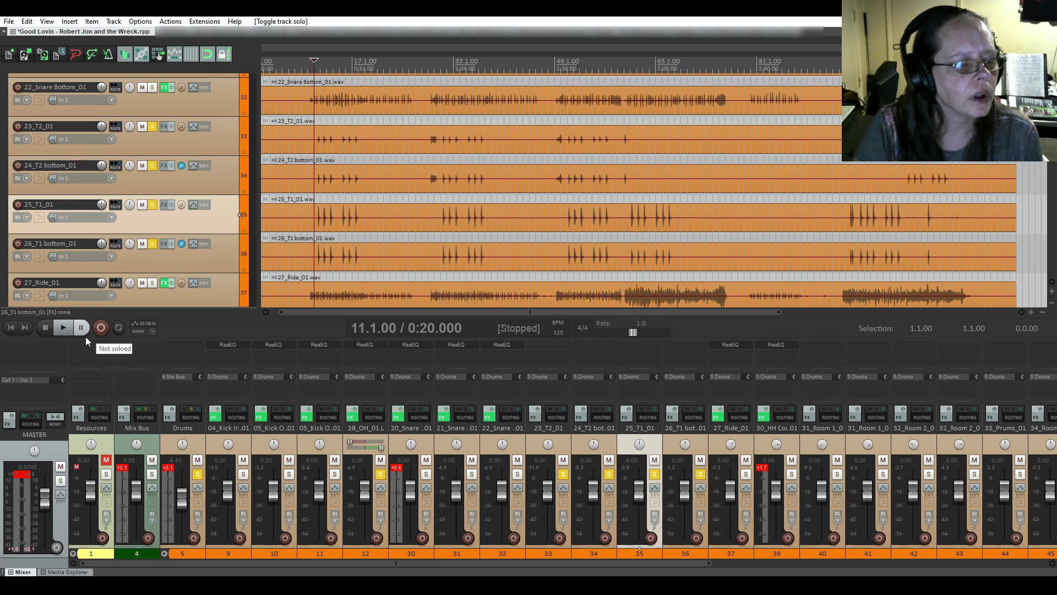
pyautogui.click(63, 328)
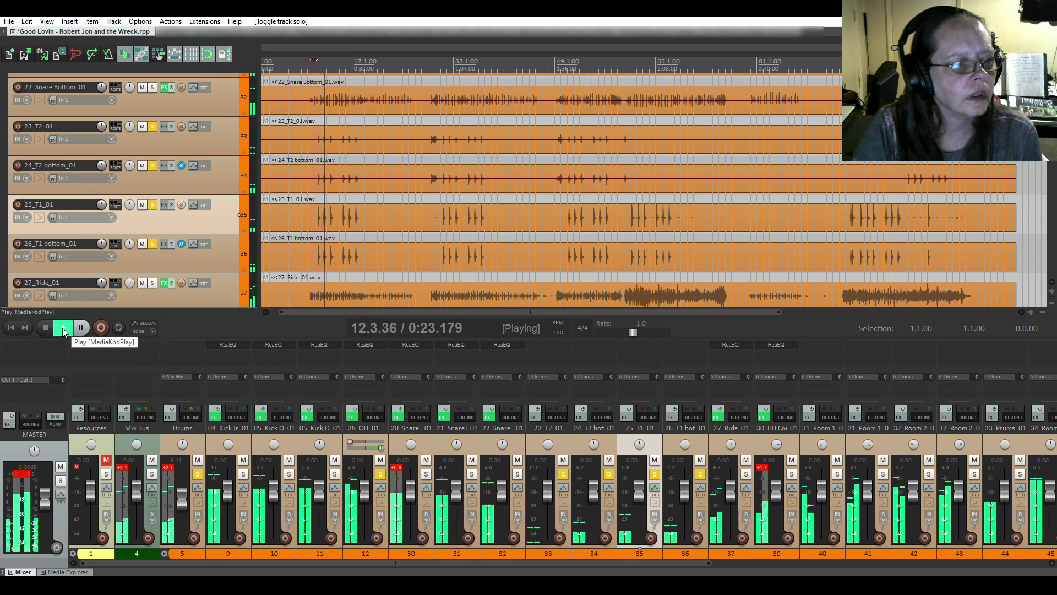
# - Set both tom bottom tracks back to normal phase during playback for comparison, and stop playback
pyautogui.click(182, 244)
pyautogui.click(181, 166)
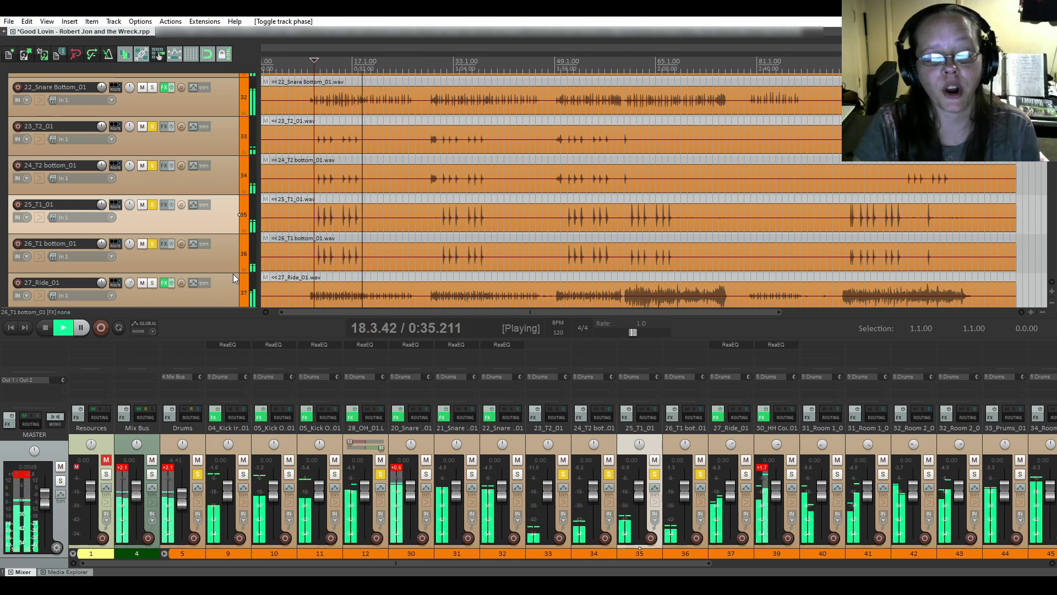
pyautogui.click(44, 328)
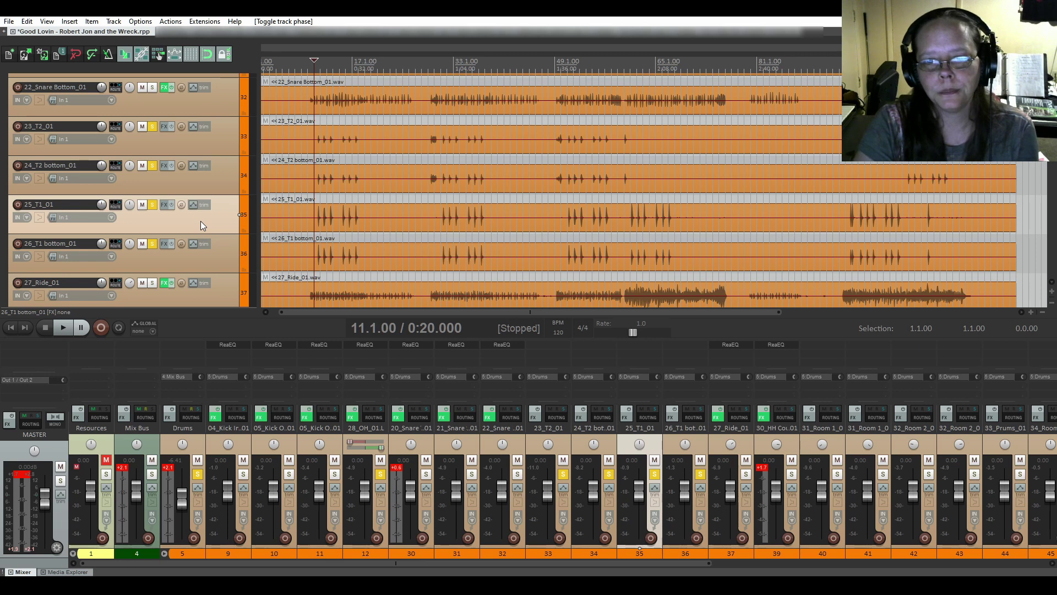
# - Take the T2, T2 bottom, T1 and T1 bottom tracks out of solo
pyautogui.click(152, 165)
pyautogui.click(150, 205)
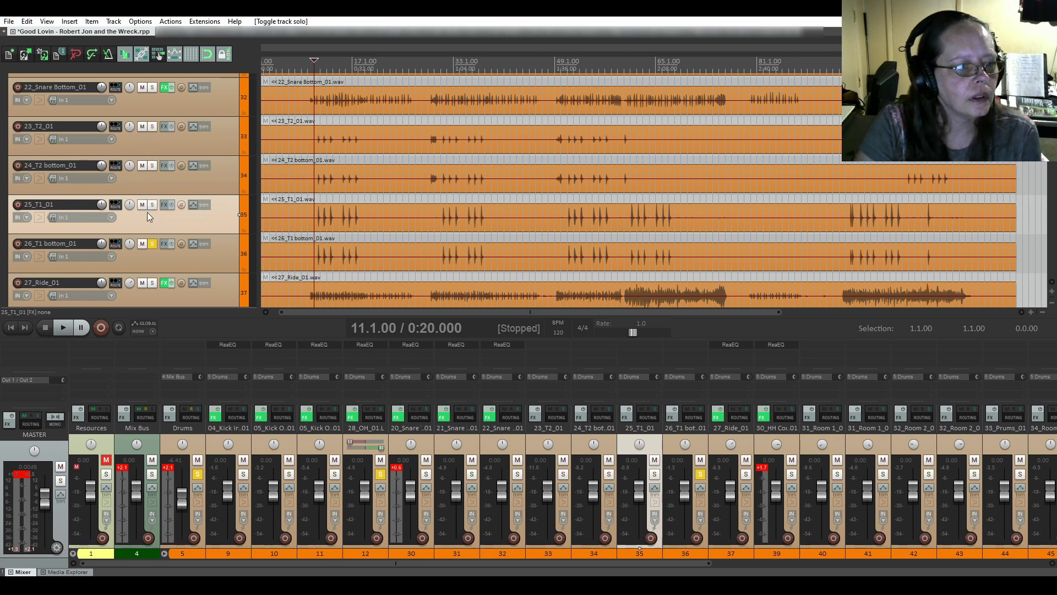
pyautogui.click(150, 246)
pyautogui.scroll(4, 141, 204)
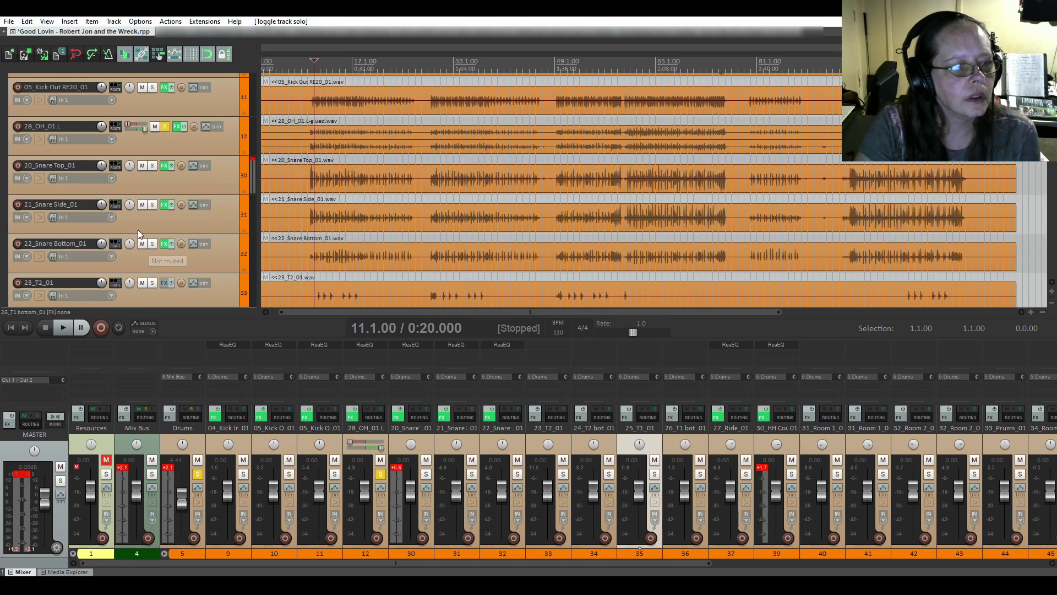
# - Play the soloed overheads from measure 11, stop playback, and pan the 25_T1_01 and 26_T1 bottom_01 tracks off center
pyautogui.click(68, 328)
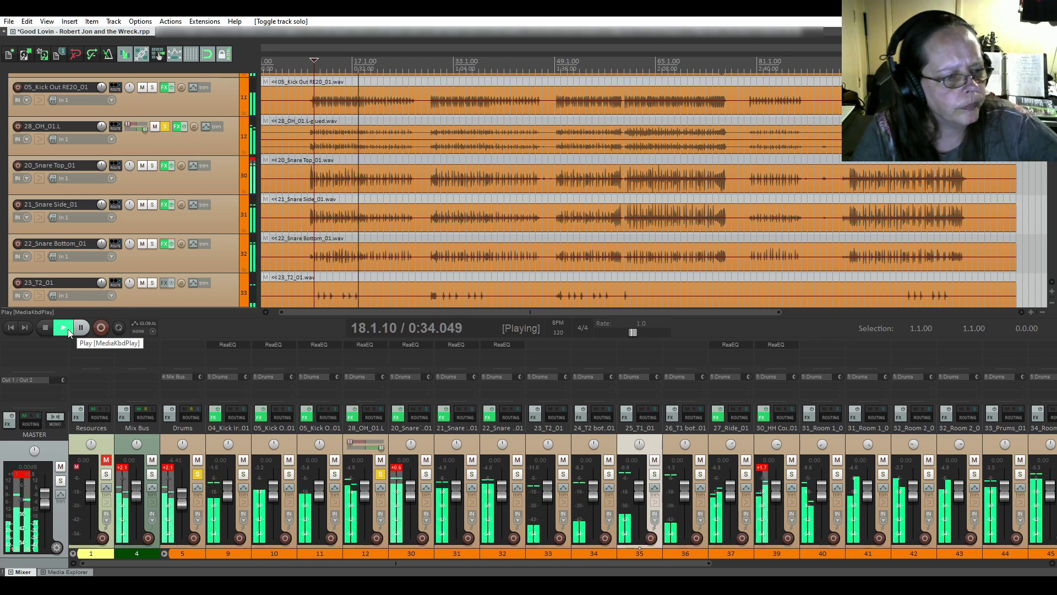
pyautogui.click(44, 328)
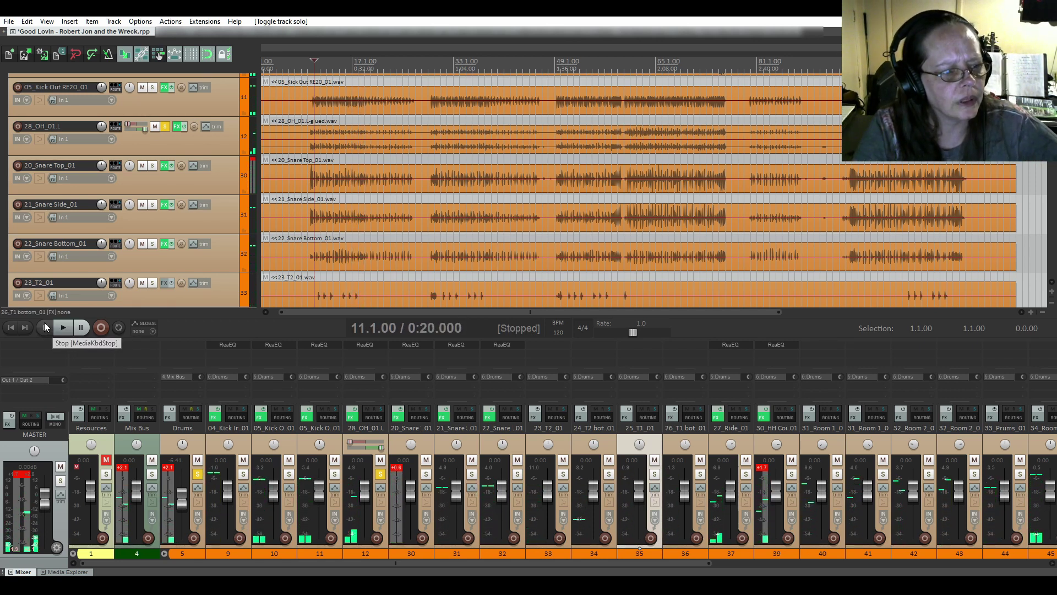
pyautogui.scroll(-1, 34, 198)
pyautogui.scroll(-4, 34, 197)
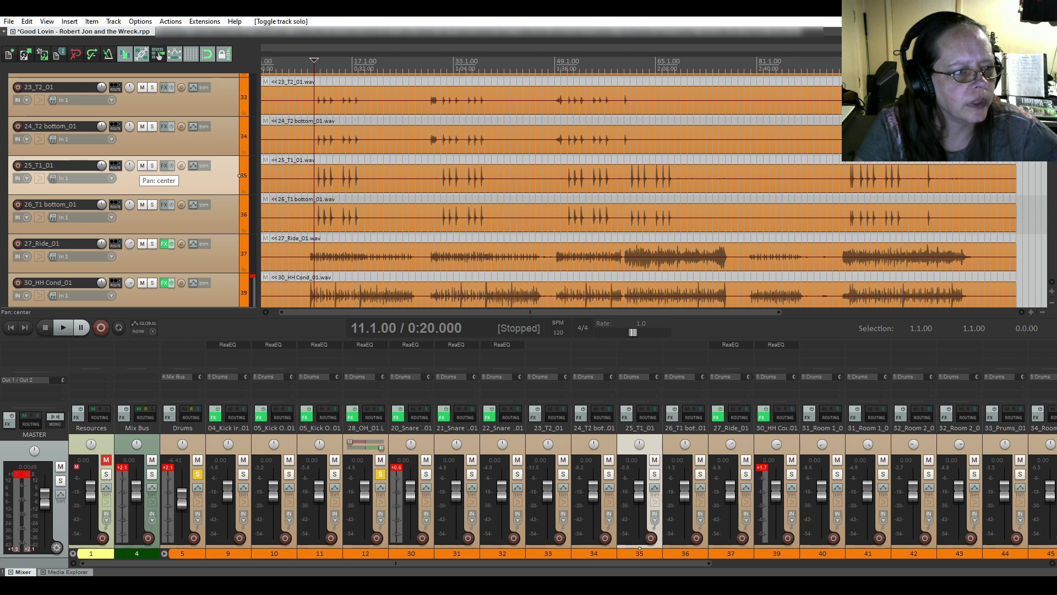
pyautogui.moveTo(130, 166); pyautogui.dragTo(131, 182)
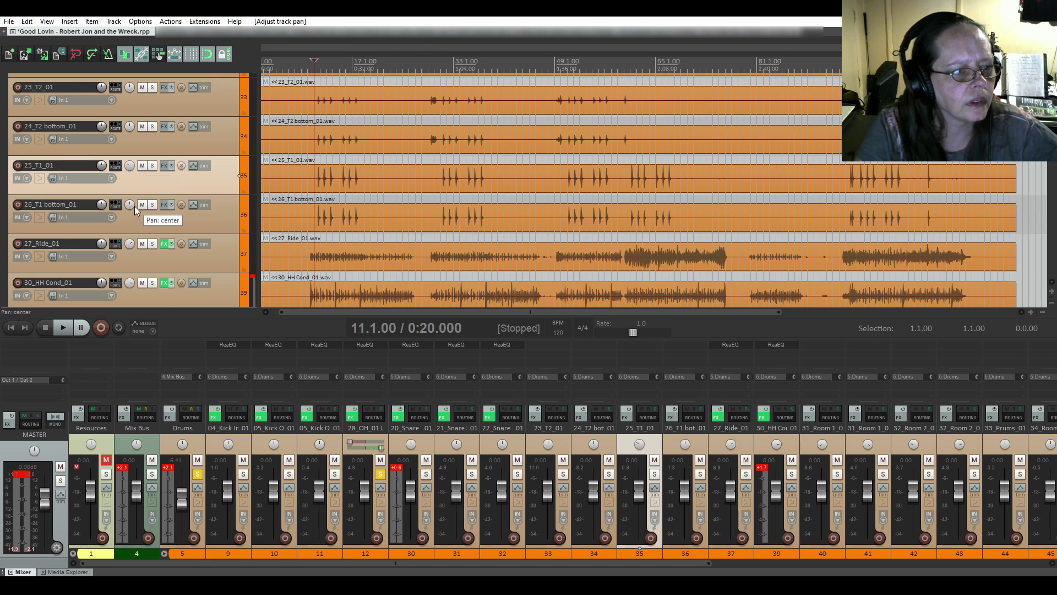
pyautogui.moveTo(135, 206); pyautogui.dragTo(135, 207)
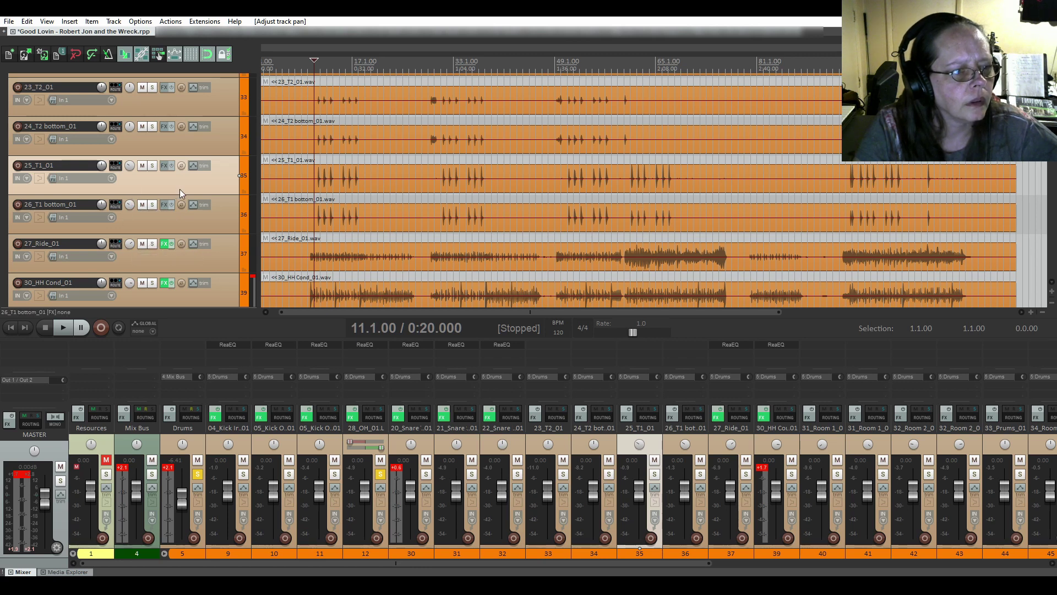
# - Pan the 23_T2_01 and 24_T2 bottom_01 tracks 36% left
pyautogui.scroll(2, 138, 138)
pyautogui.scroll(-1, 138, 137)
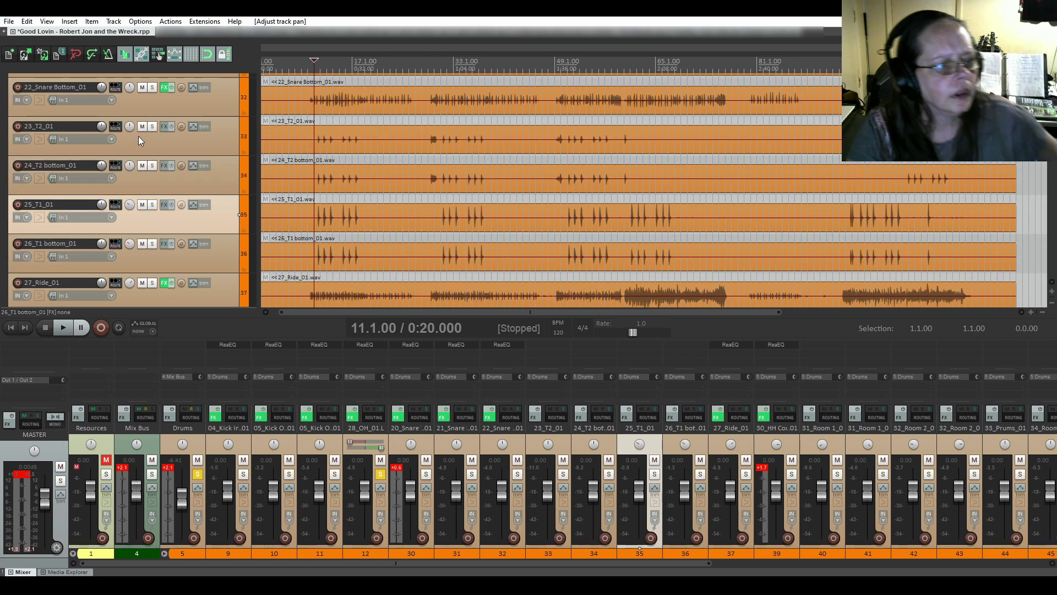
pyautogui.moveTo(129, 127); pyautogui.dragTo(129, 132)
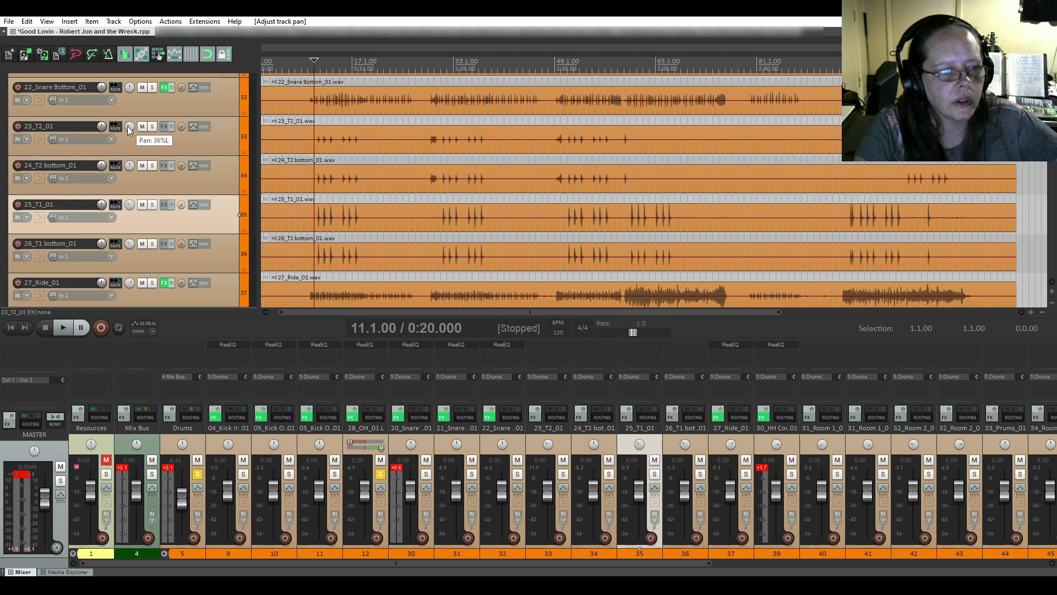
pyautogui.moveTo(129, 166); pyautogui.dragTo(129, 173)
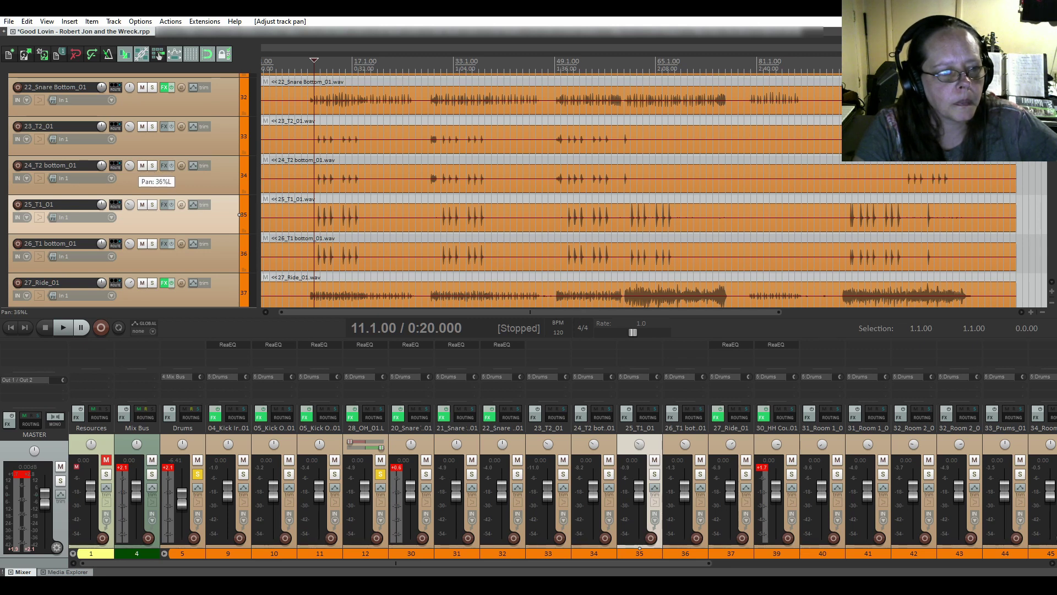
pyautogui.moveTo(129, 166); pyautogui.dragTo(127, 166)
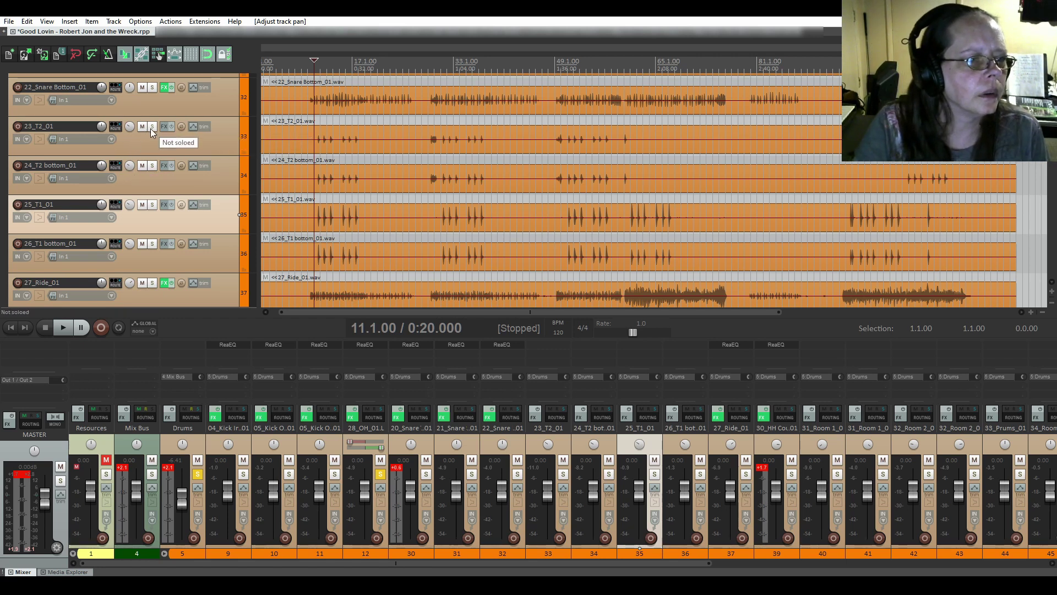
# - Solo the T2 and T2 bottom tracks instead of the overheads, and audition them from measure 11
pyautogui.scroll(4, 82, 104)
pyautogui.scroll(1, 81, 105)
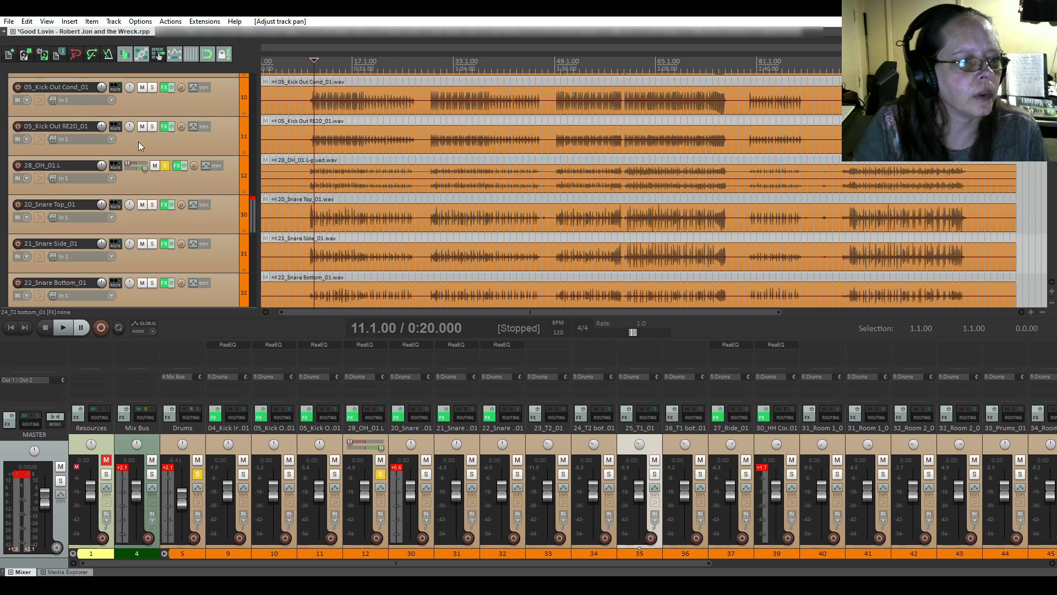
pyautogui.click(165, 167)
pyautogui.scroll(-2, 56, 142)
pyautogui.scroll(-3, 55, 141)
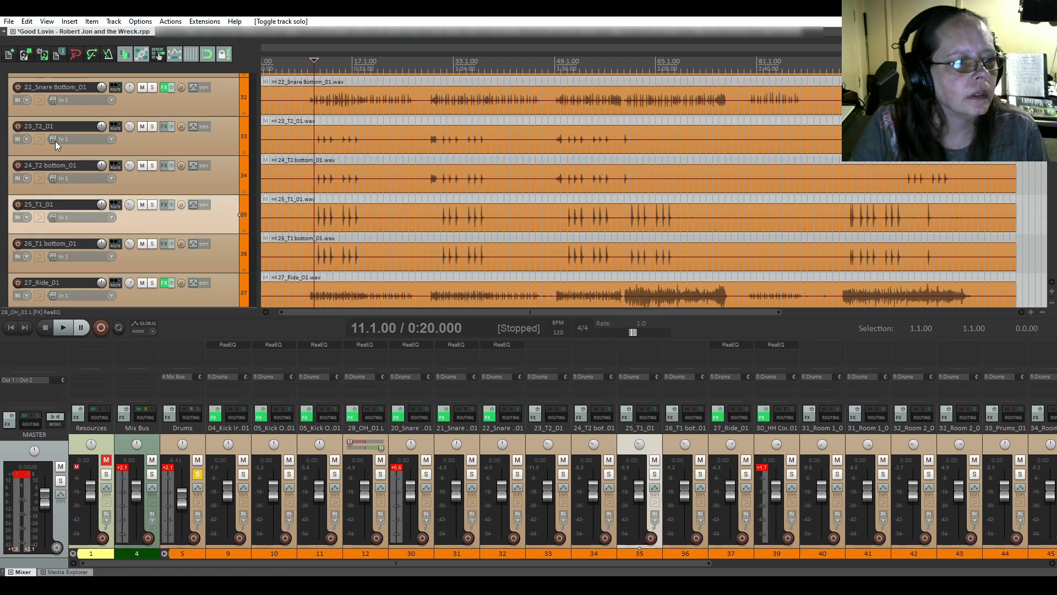
pyautogui.click(152, 127)
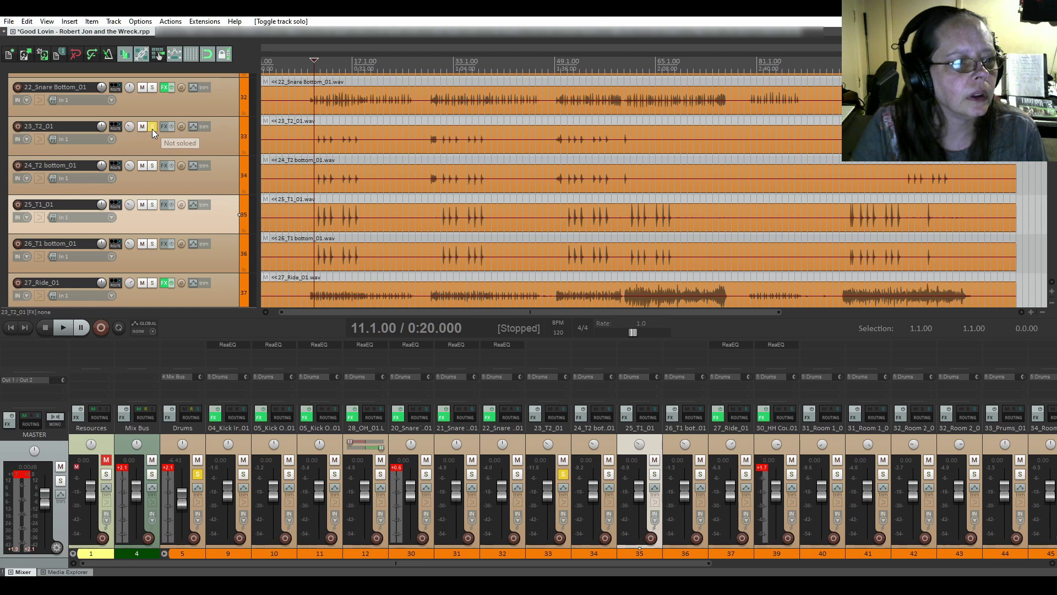
pyautogui.click(154, 166)
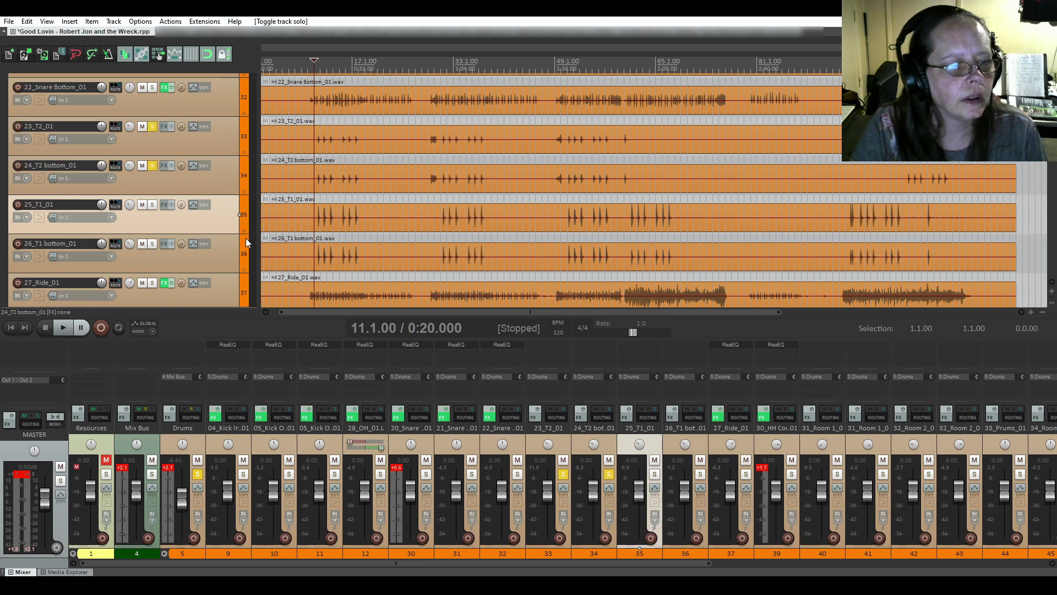
pyautogui.click(61, 329)
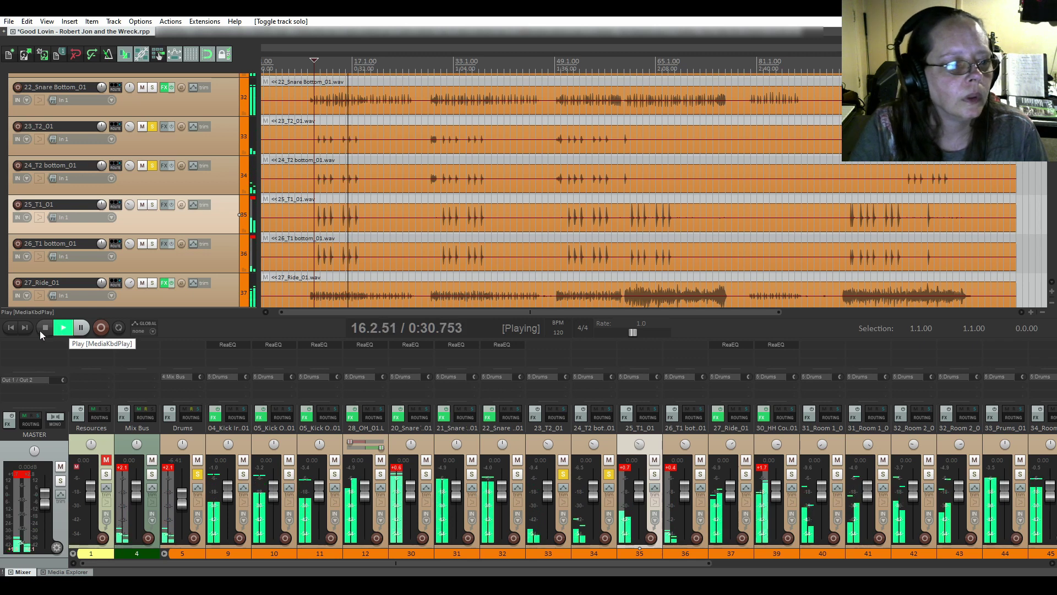
pyautogui.click(40, 332)
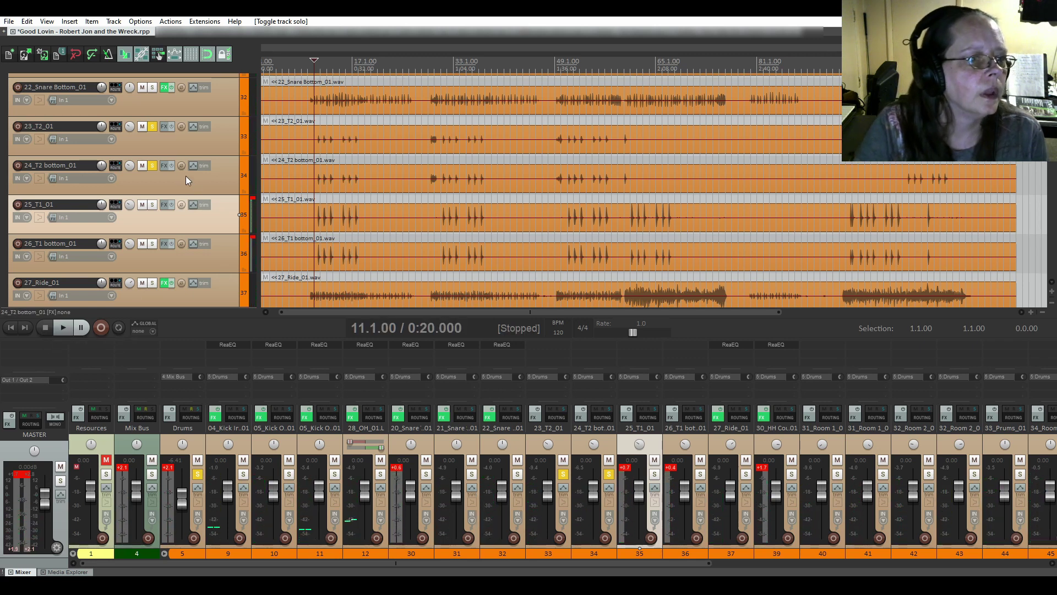
# - Add ReaEQ to the 23_T2_01 track and enlarge its window, placing it clear of the track controls
pyautogui.click(164, 126)
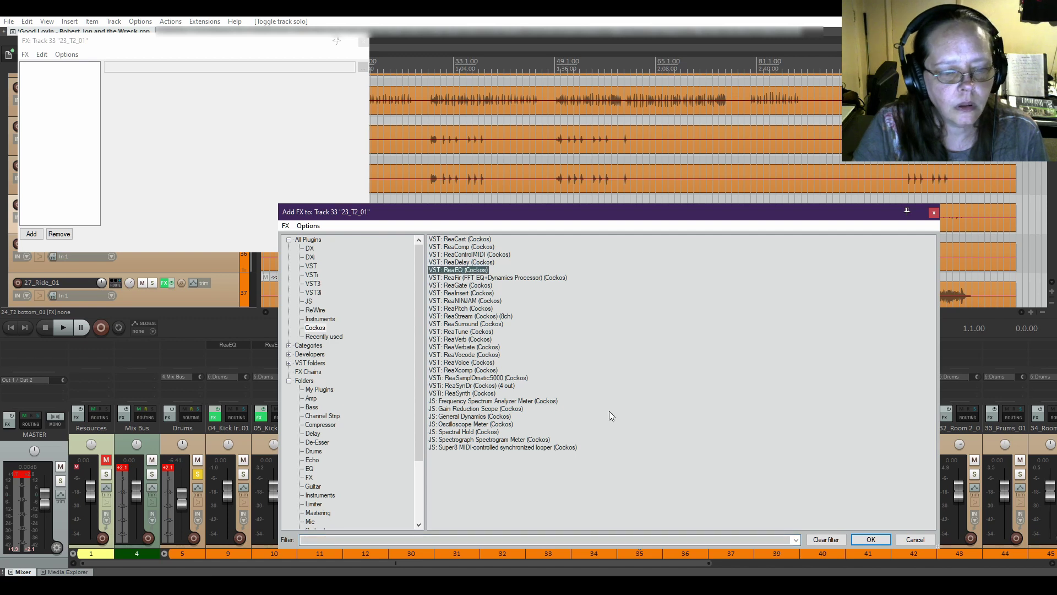
pyautogui.click(870, 540)
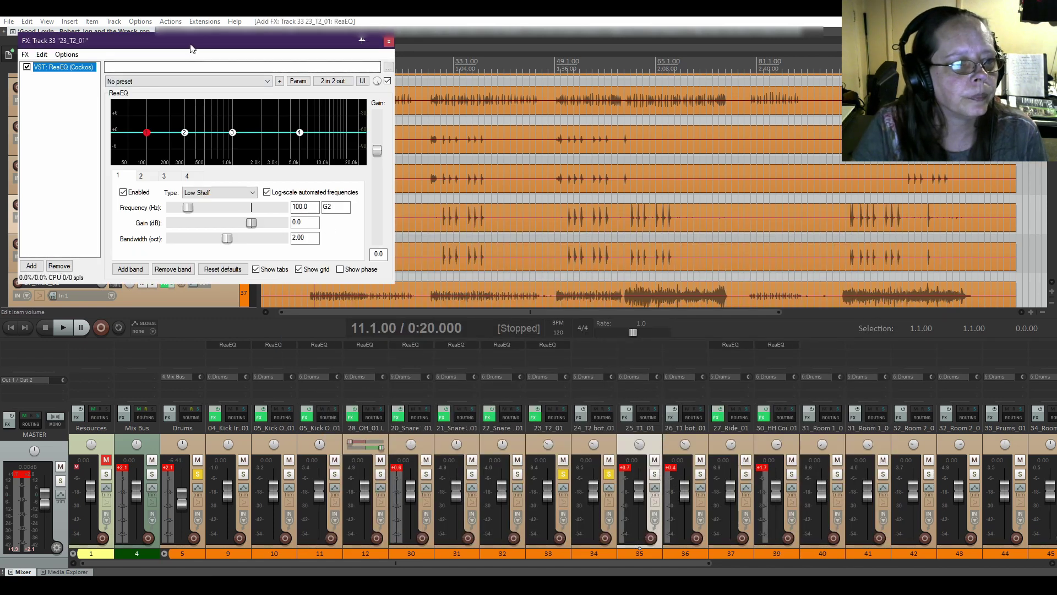
pyautogui.moveTo(191, 46); pyautogui.dragTo(461, 106)
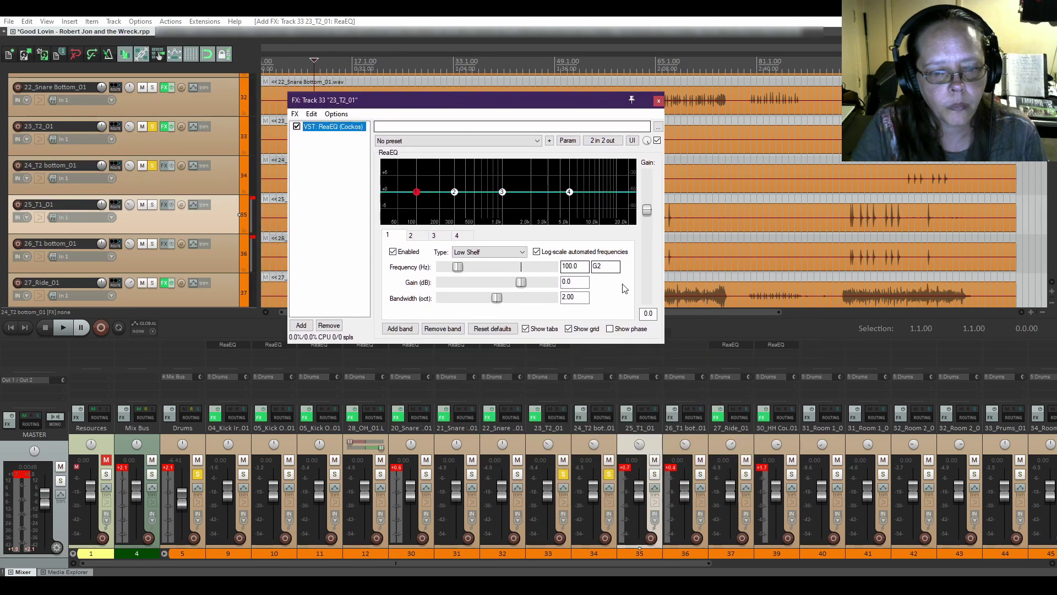
pyautogui.moveTo(663, 344); pyautogui.dragTo(866, 492)
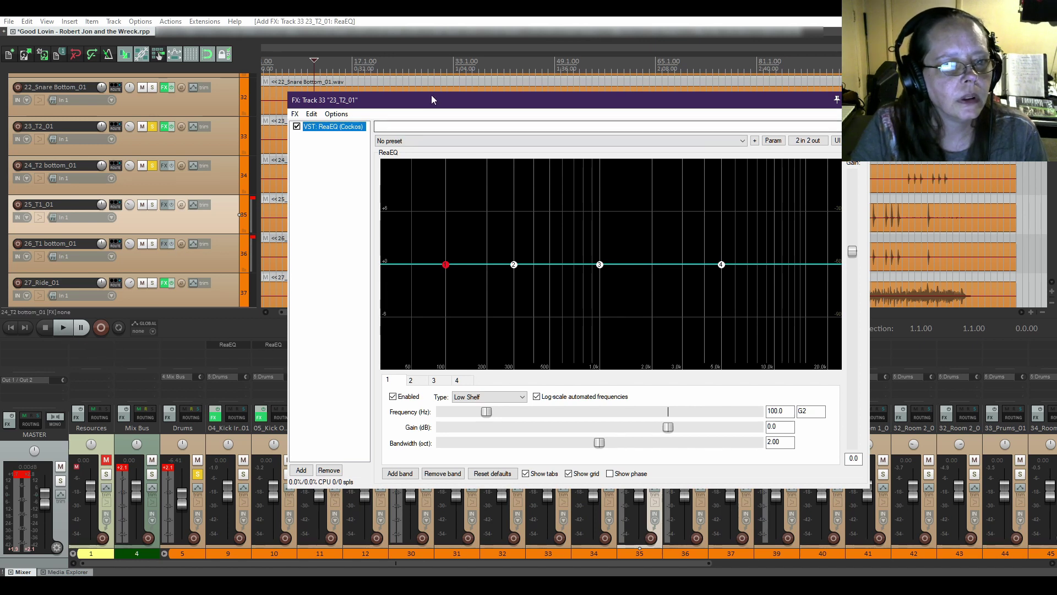
pyautogui.moveTo(431, 96); pyautogui.dragTo(565, 113)
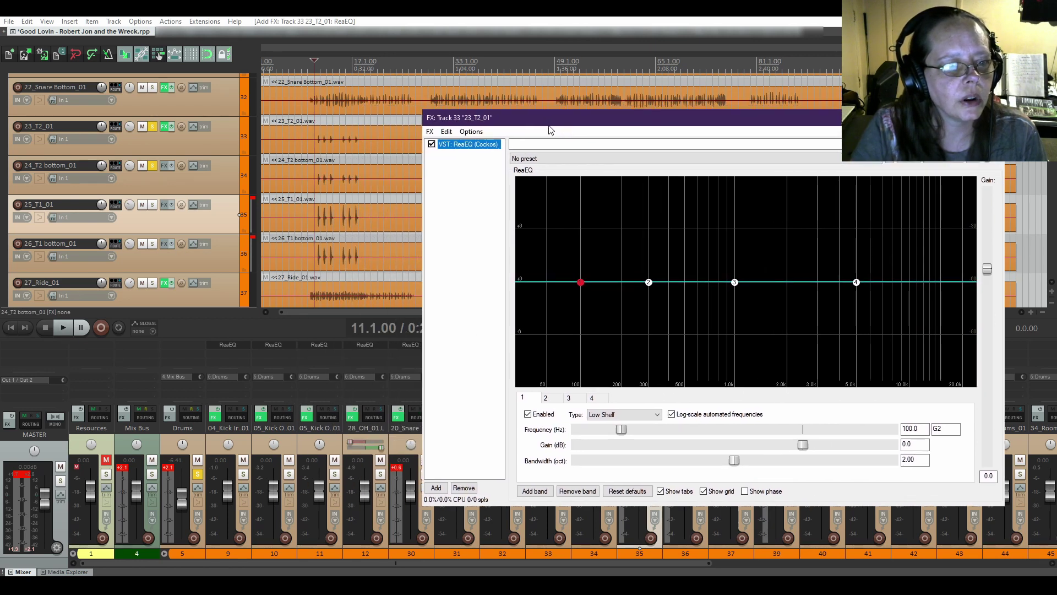
# - Set a time selection from measure 11 to 18 over the first tom hits and play it on repeat
pyautogui.moveTo(314, 163); pyautogui.dragTo(359, 166)
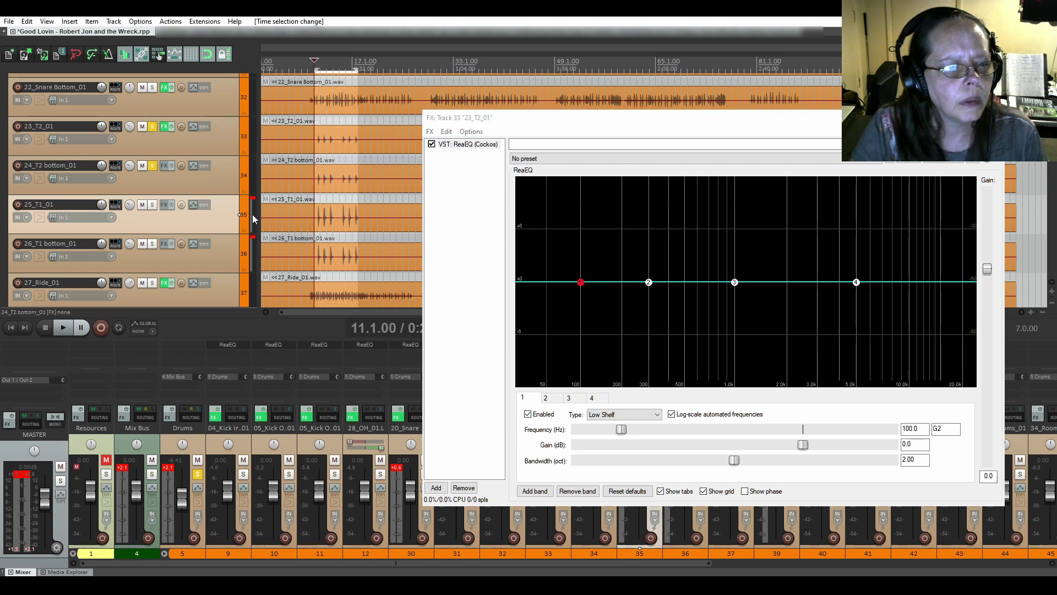
pyautogui.click(118, 330)
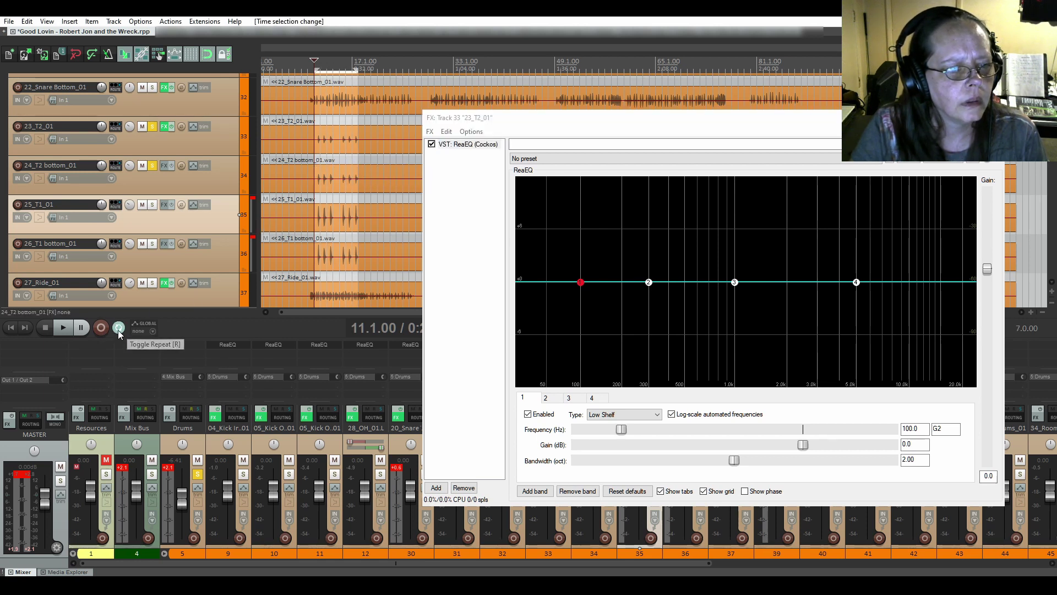
pyautogui.click(60, 333)
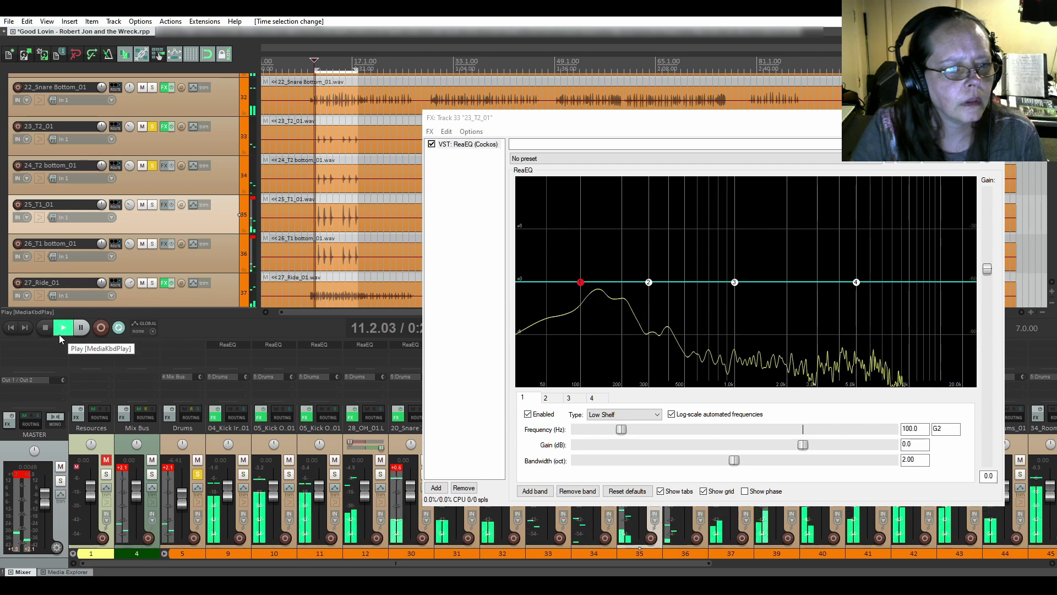
# - Set band 1 of T2's ReaEQ to High Pass at 70.5 Hz while hearing T2 without its bottom mic, then stop playback and close the EQ
pyautogui.click(584, 291)
pyautogui.click(627, 418)
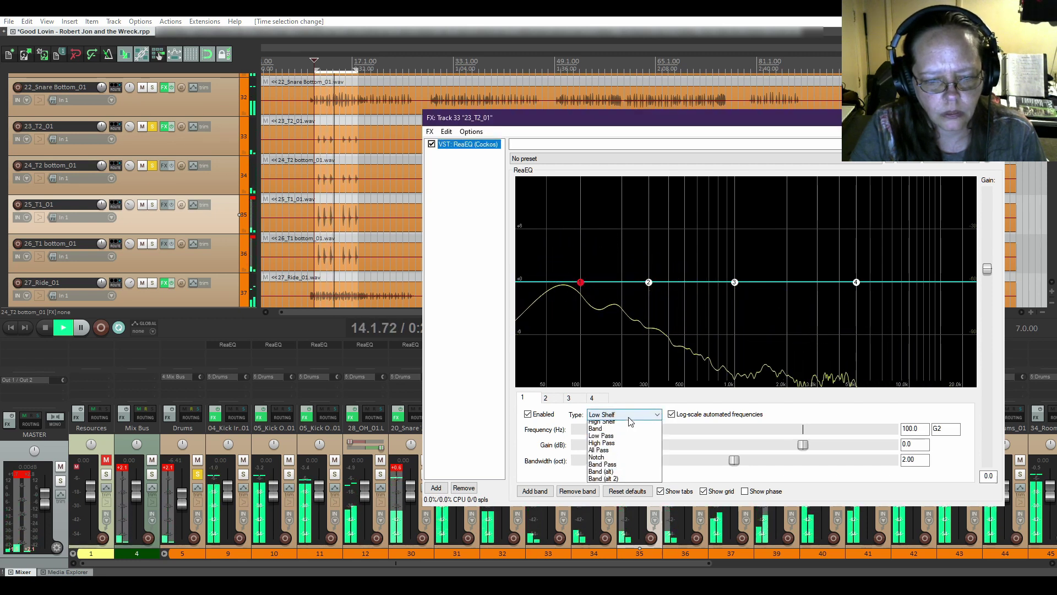
pyautogui.click(623, 454)
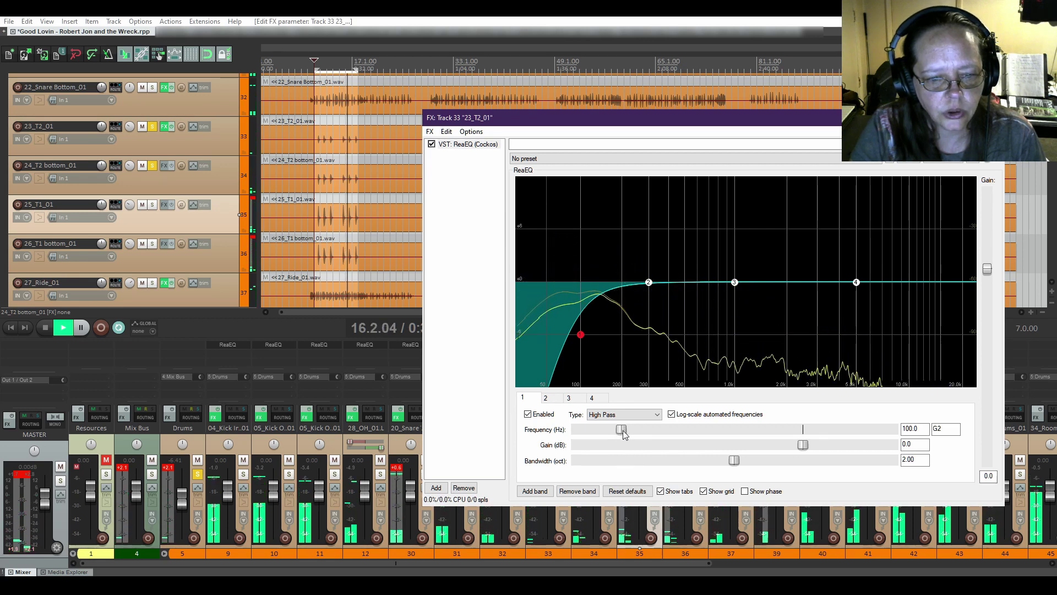
pyautogui.click(152, 165)
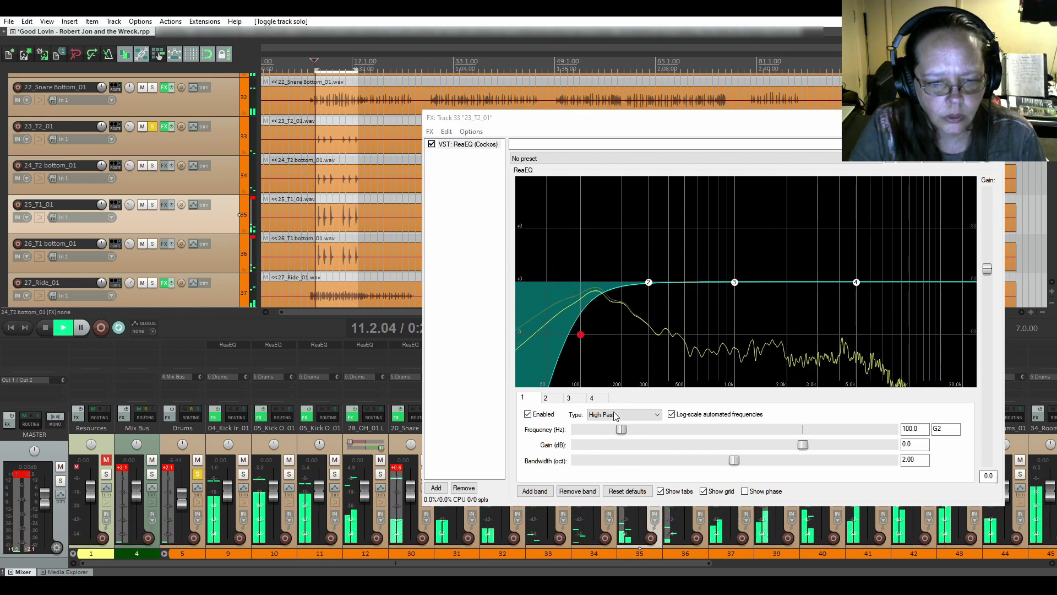
pyautogui.click(624, 436)
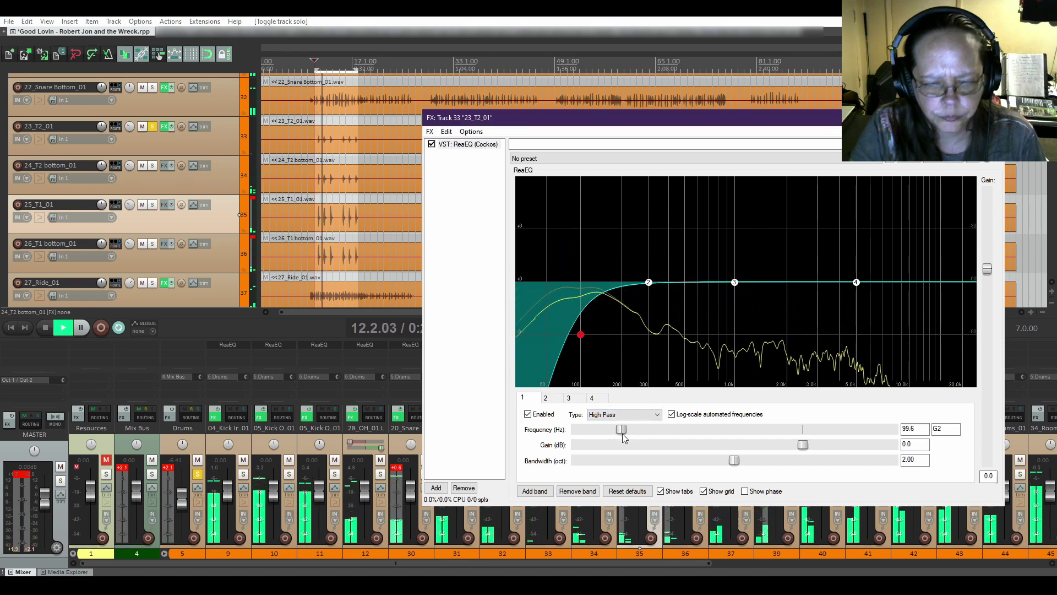
pyautogui.moveTo(624, 437); pyautogui.dragTo(610, 433)
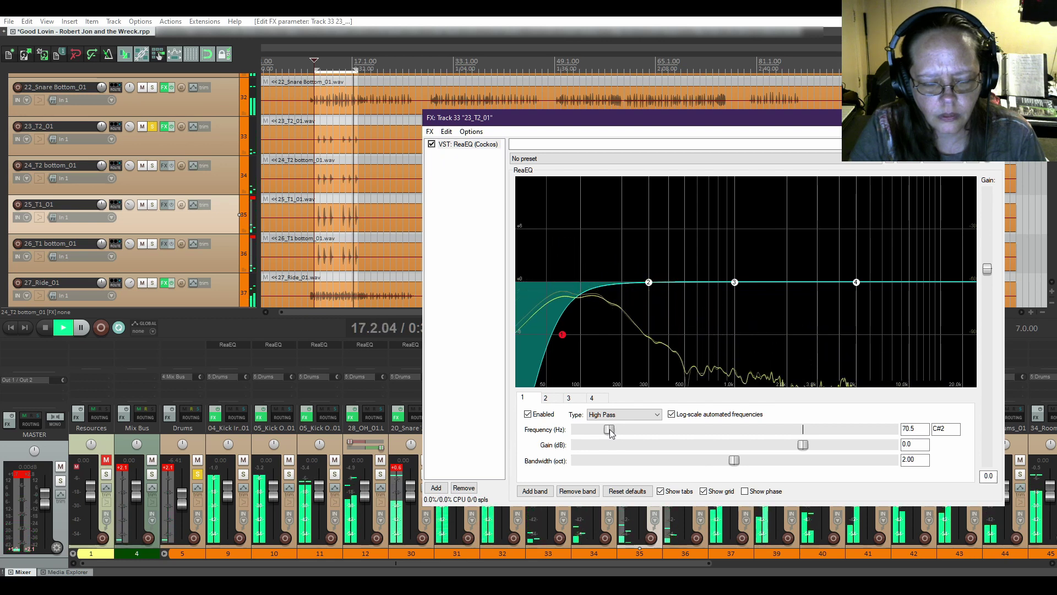
pyautogui.click(45, 327)
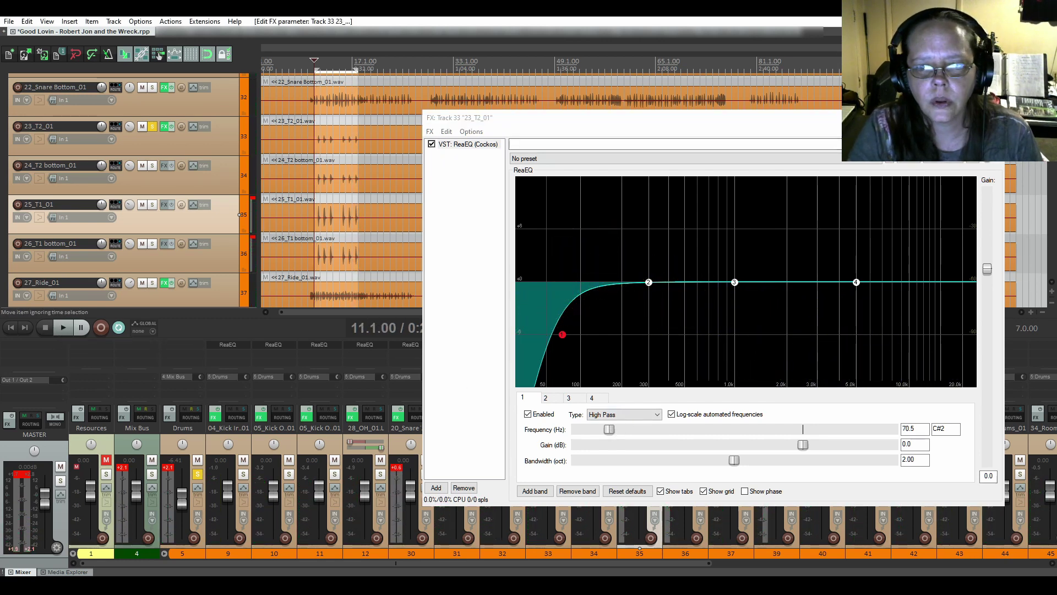
pyautogui.click(164, 127)
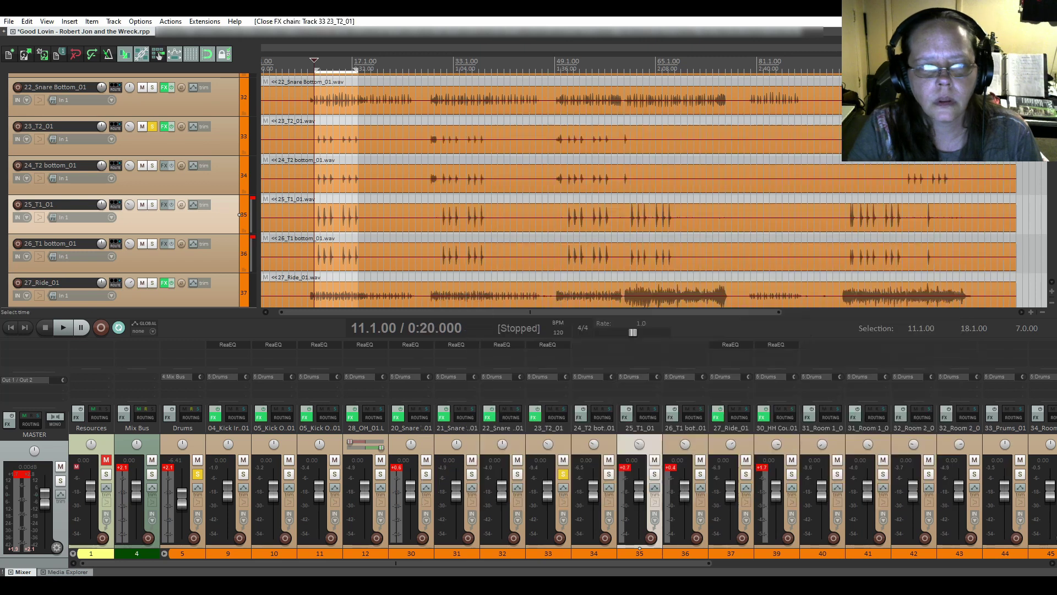
# - Solo 24_T2 bottom_01 instead of T2 and add ReaEQ to it in a repositioned, enlarged window
pyautogui.click(152, 127)
pyautogui.click(152, 166)
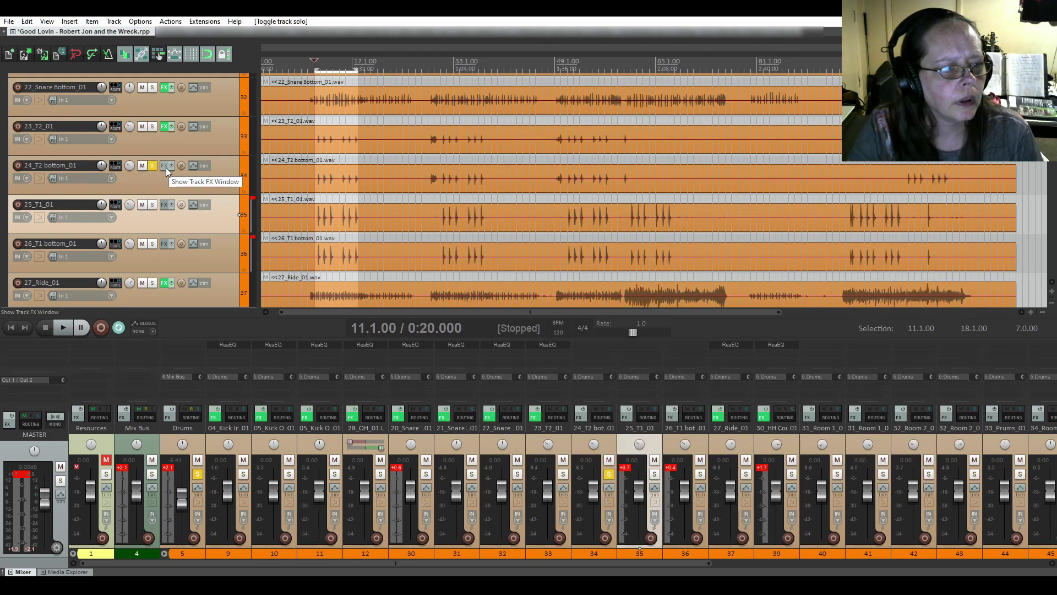
pyautogui.click(165, 166)
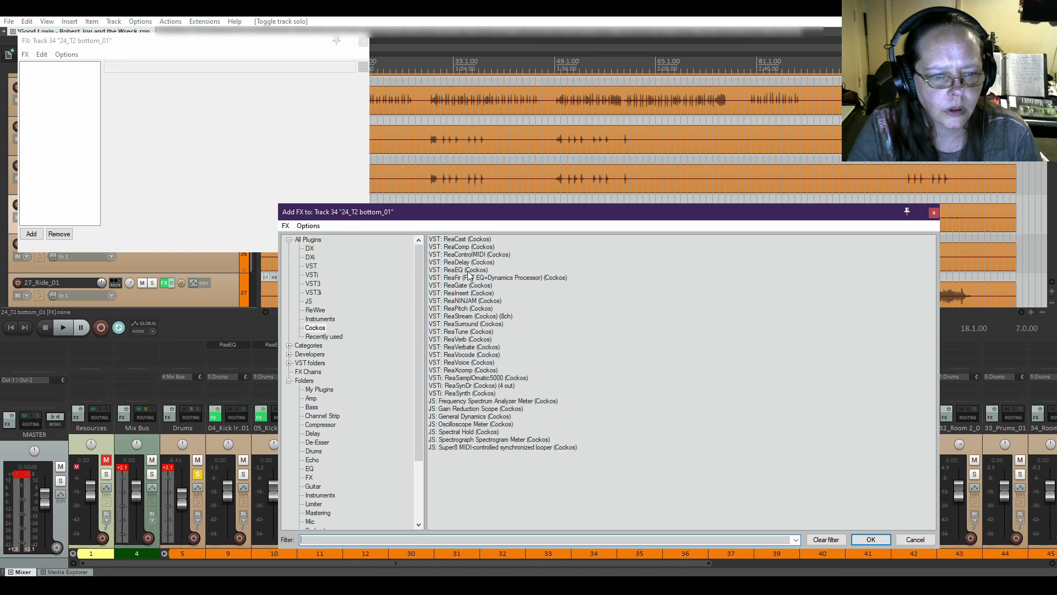
pyautogui.click(469, 271)
pyautogui.click(871, 539)
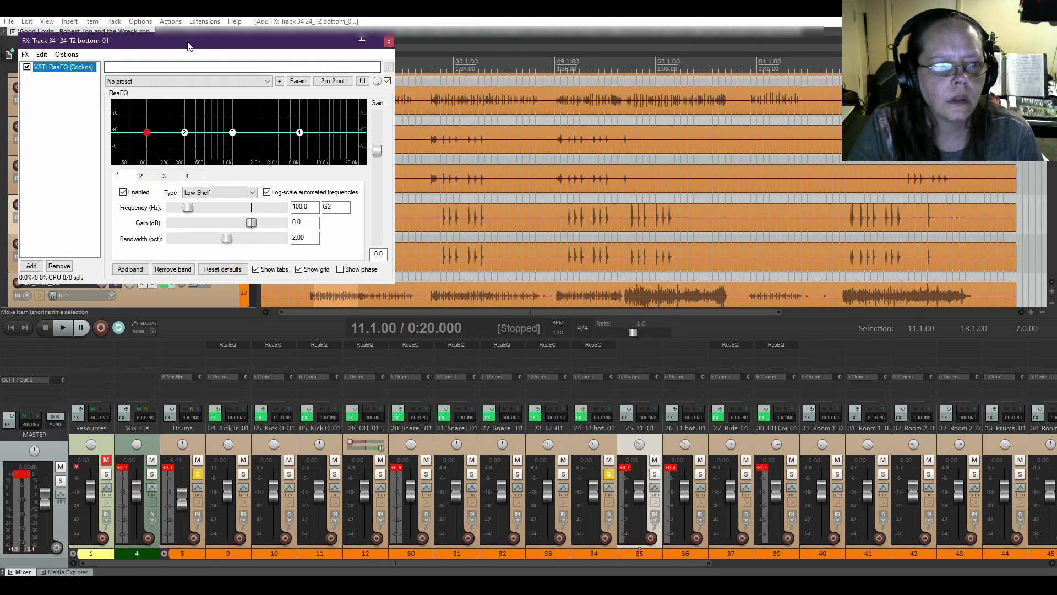
pyautogui.moveTo(187, 46); pyautogui.dragTo(610, 175)
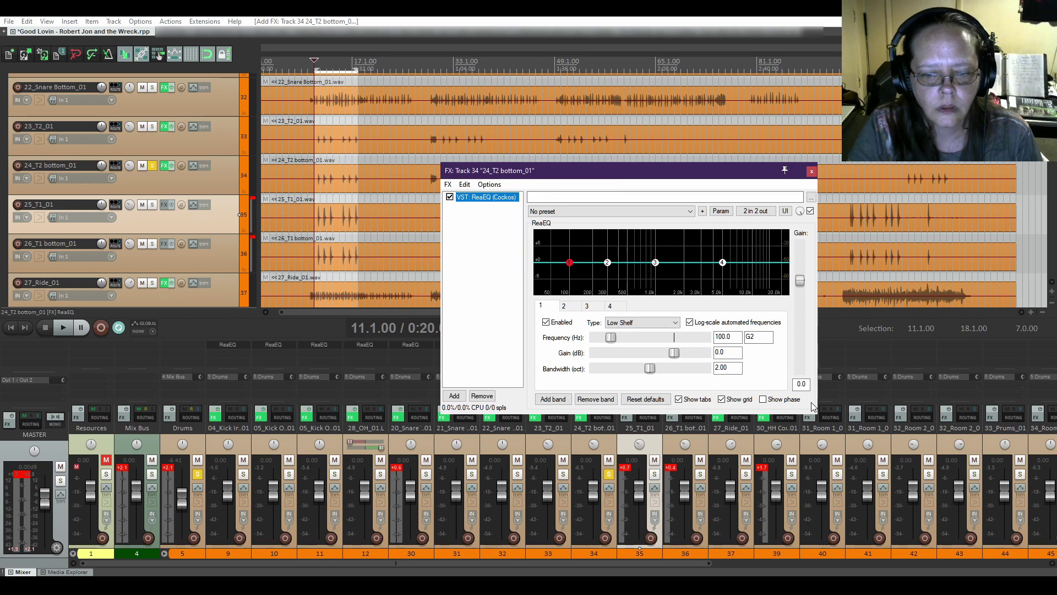
pyautogui.moveTo(813, 412); pyautogui.dragTo(898, 465)
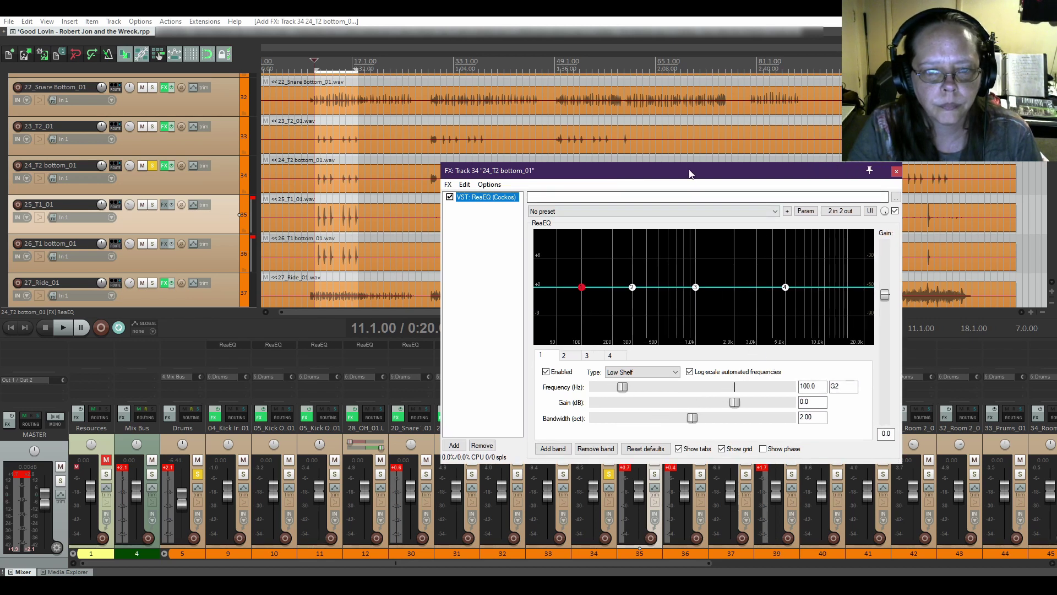
# - Move and enlarge the 24_T2 bottom_01 ReaEQ window and change band 1's type to High Pass
pyautogui.moveTo(689, 168); pyautogui.dragTo(578, 91)
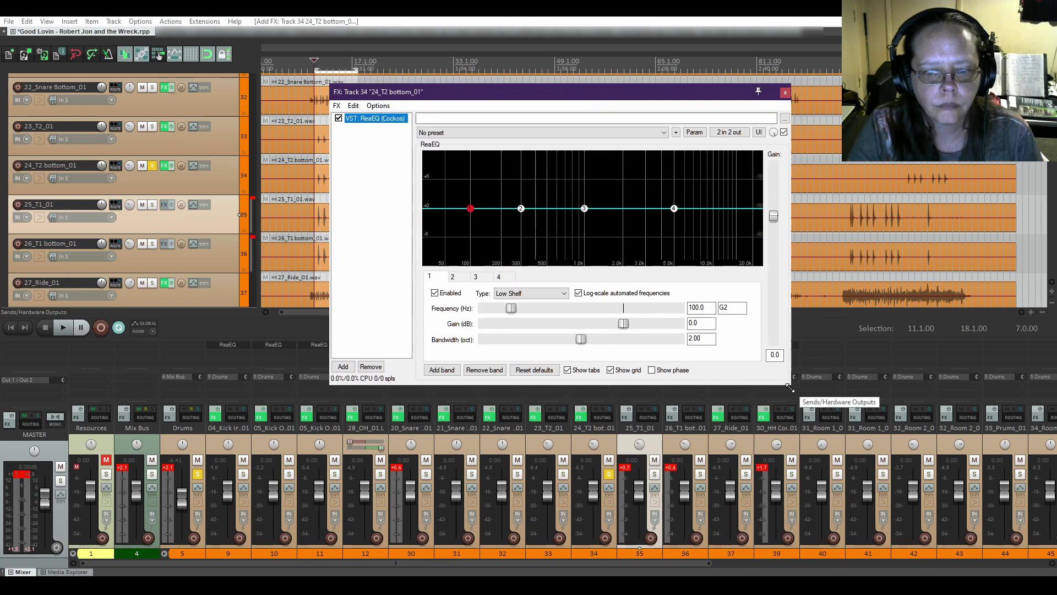
pyautogui.moveTo(790, 383); pyautogui.dragTo(865, 456)
pyautogui.click(520, 365)
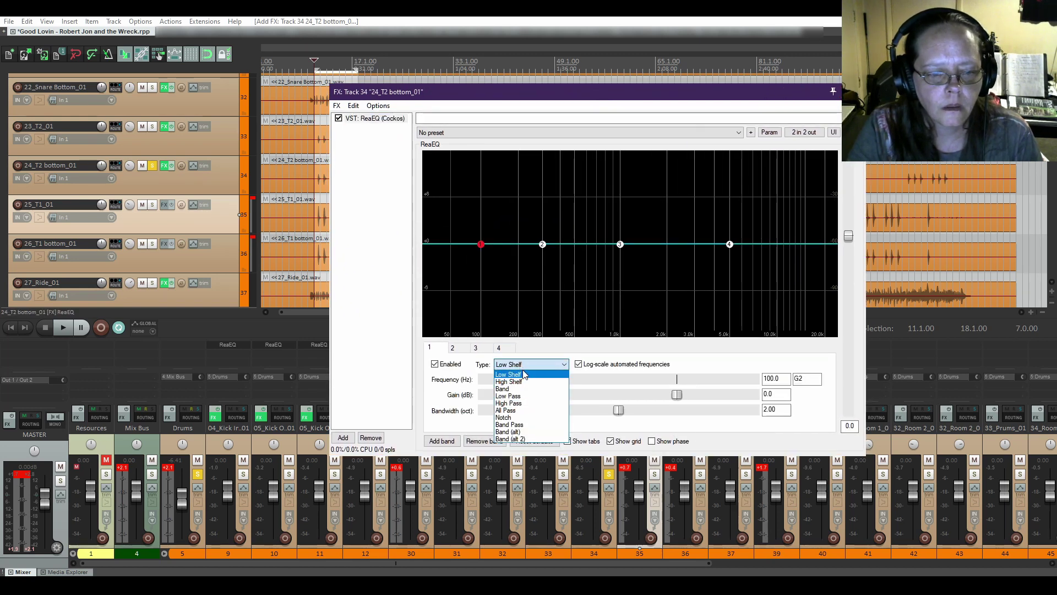
pyautogui.press('Escape')
pyautogui.click(519, 404)
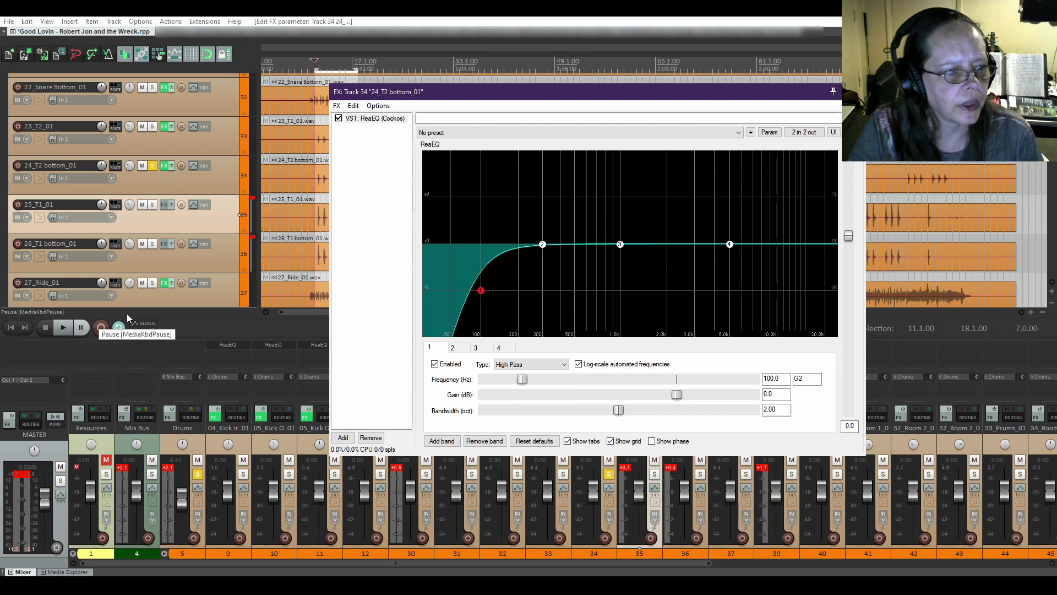
# - Lower the T2 bottom high-pass frequency to 52.9 Hz while listening to the loop, then stop playback and close the EQ
pyautogui.click(63, 328)
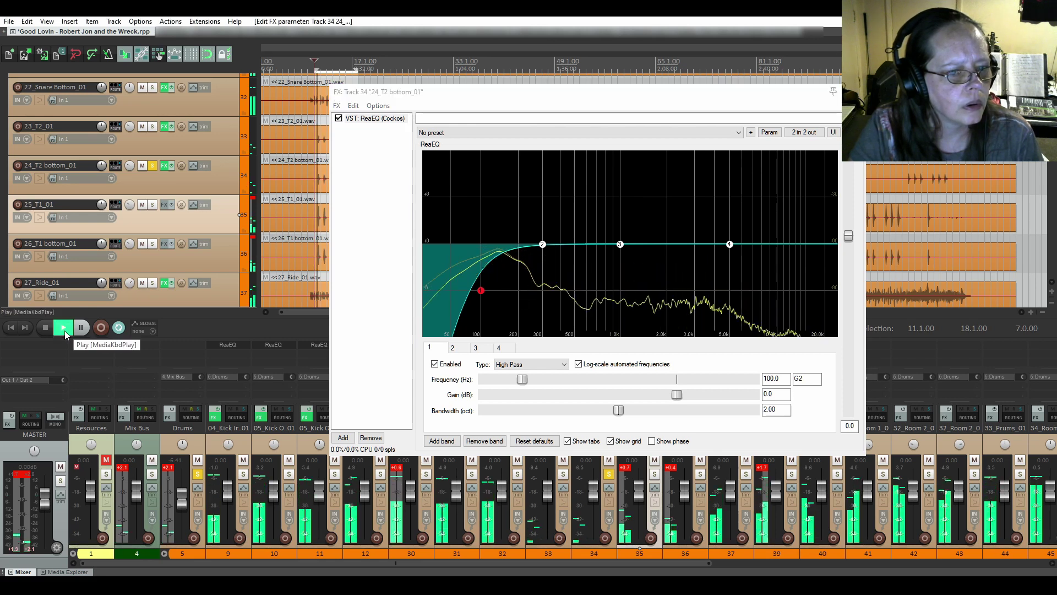
pyautogui.click(480, 292)
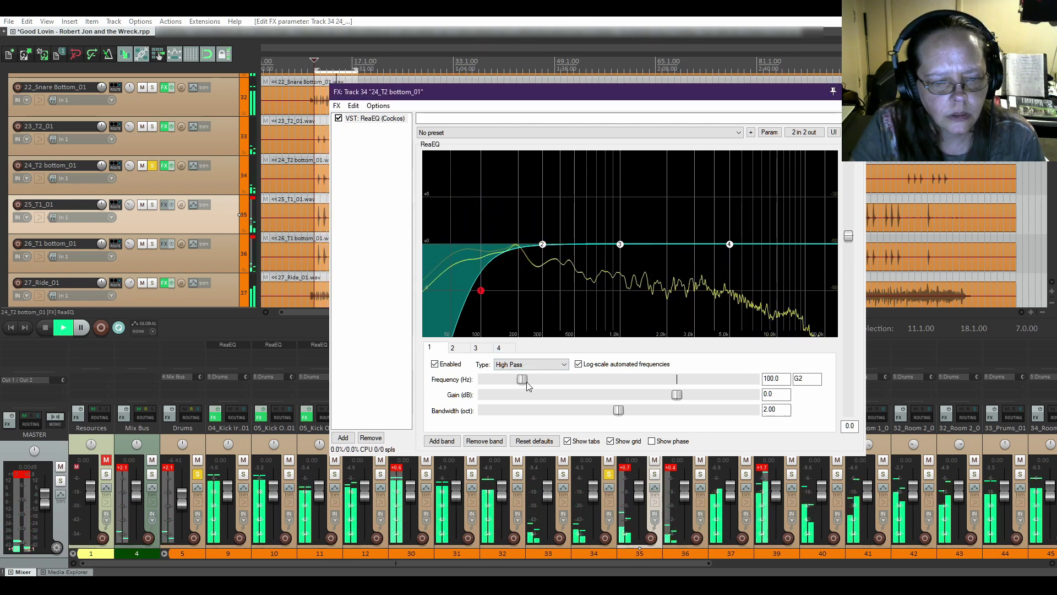
pyautogui.scroll(-2, 522, 381)
pyautogui.moveTo(522, 381); pyautogui.dragTo(510, 384)
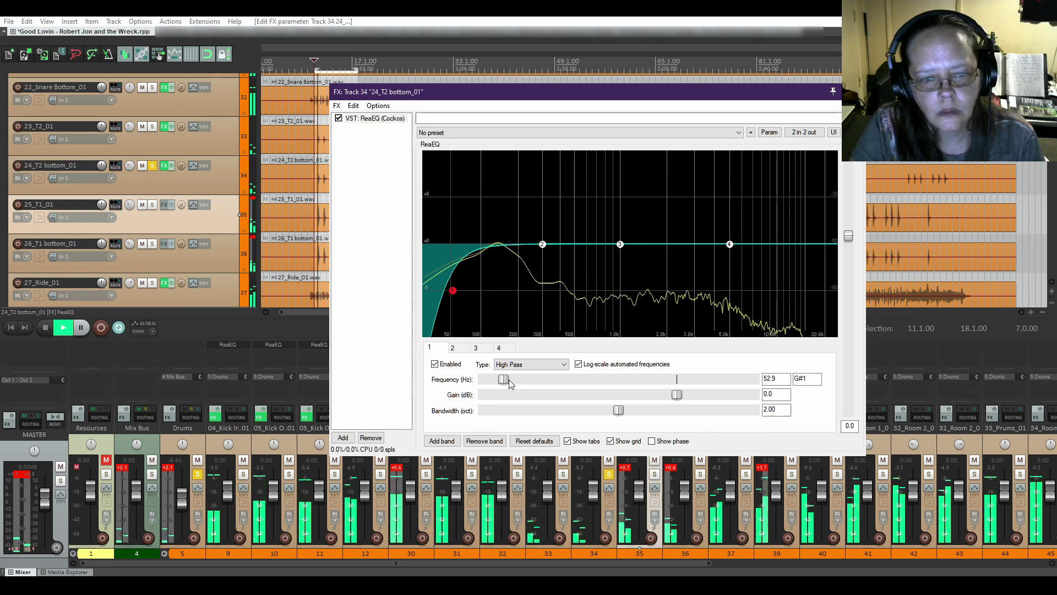
pyautogui.click(45, 330)
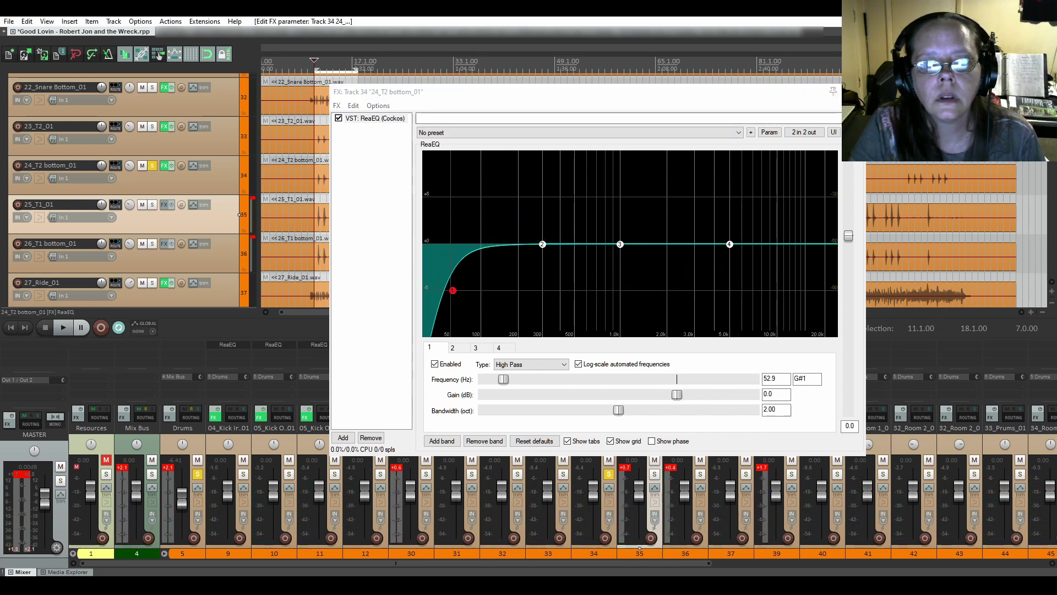
pyautogui.click(853, 91)
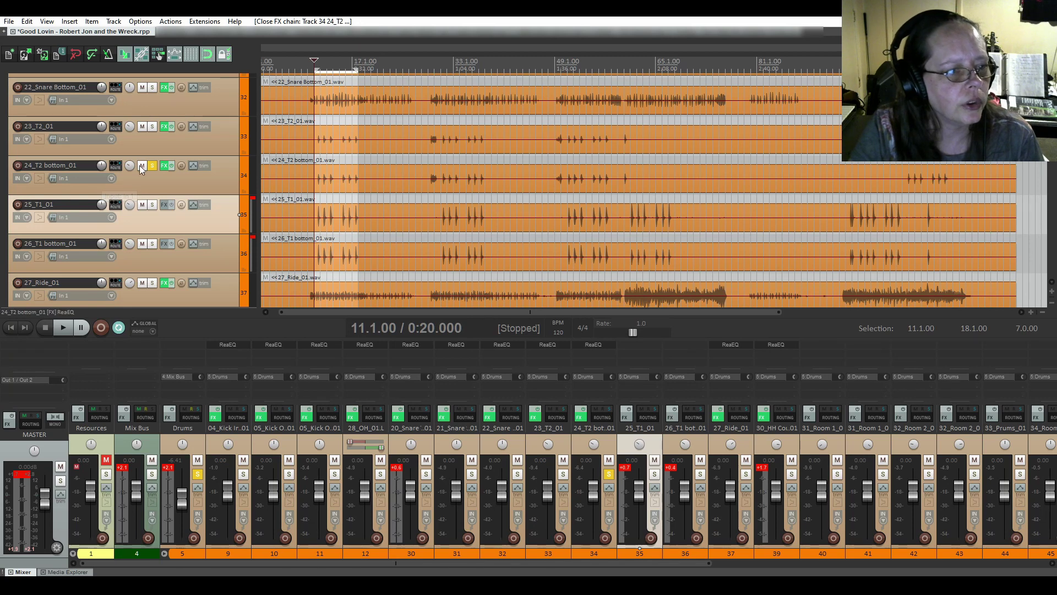
# - Solo 25_T1_01 instead of 24_T2 bottom_01 and play the looped tom section
pyautogui.click(152, 166)
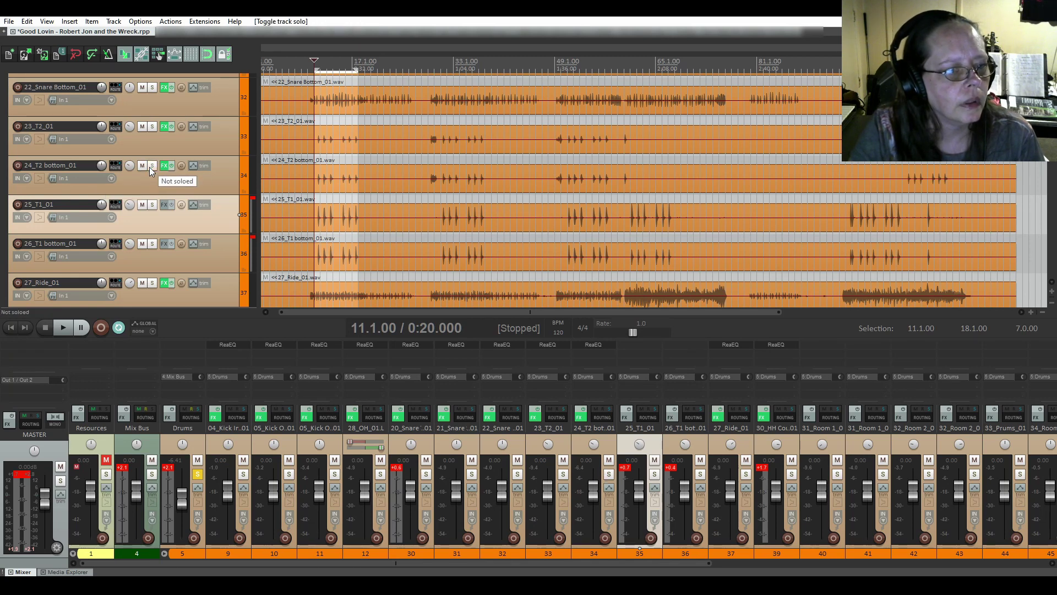
pyautogui.click(152, 204)
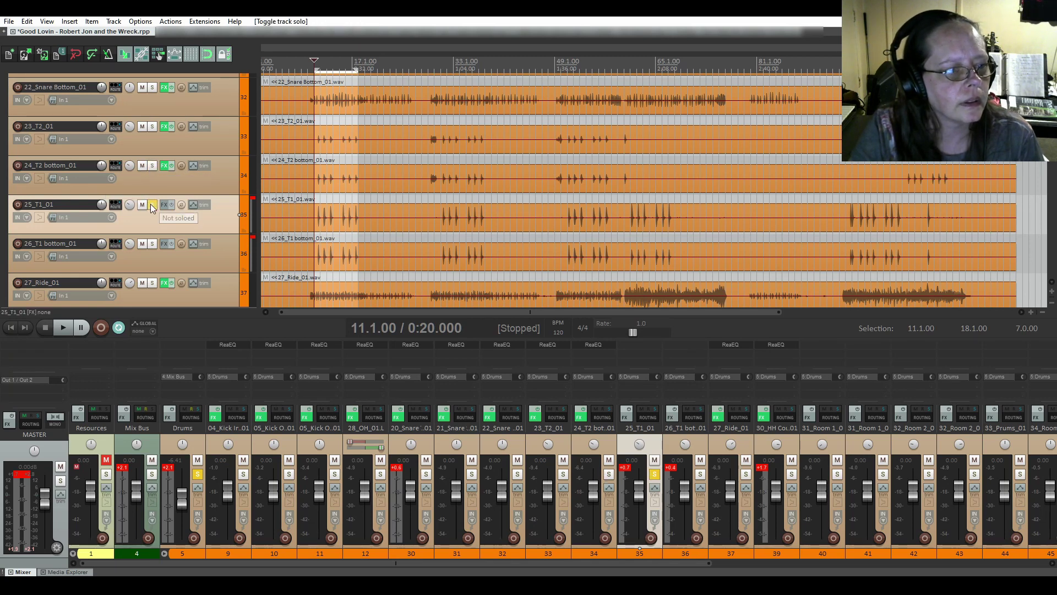
pyautogui.click(61, 329)
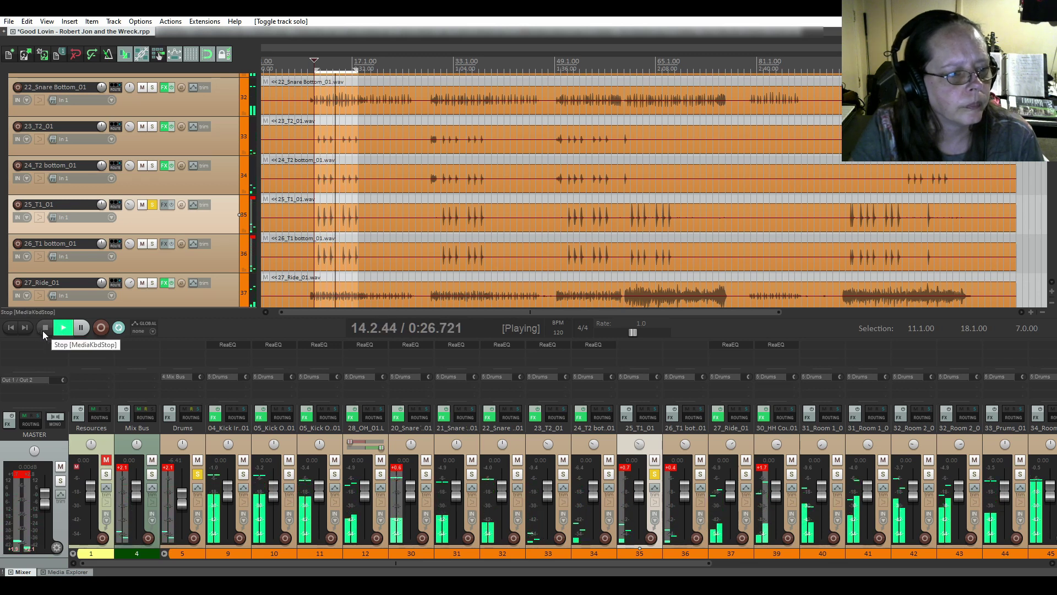
# - Add ReaEQ to the 25_T1_01 track and enlarge its window, placing it clear of the track controls
pyautogui.click(163, 206)
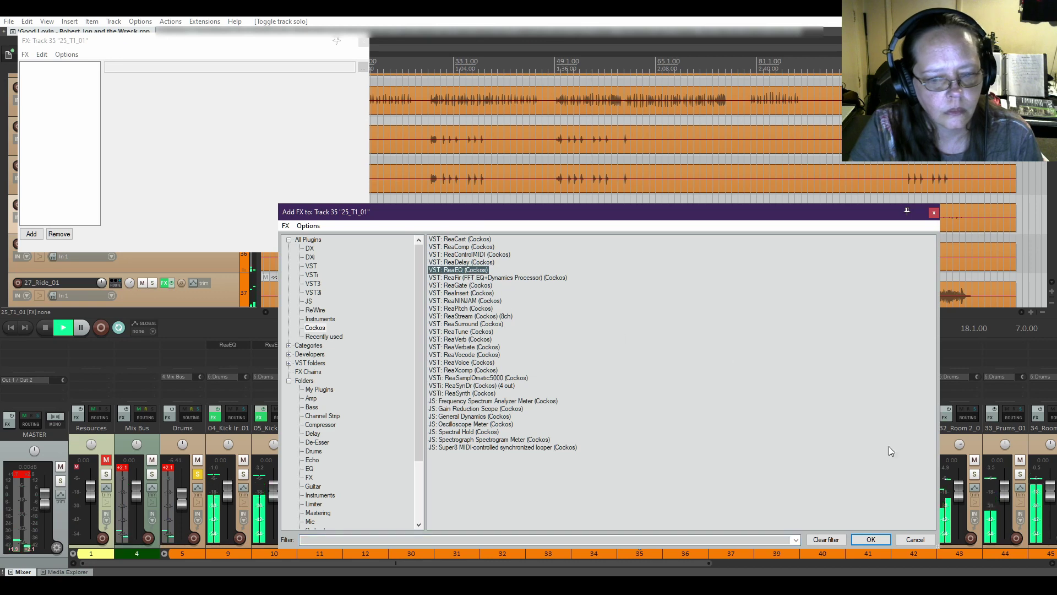
pyautogui.click(870, 539)
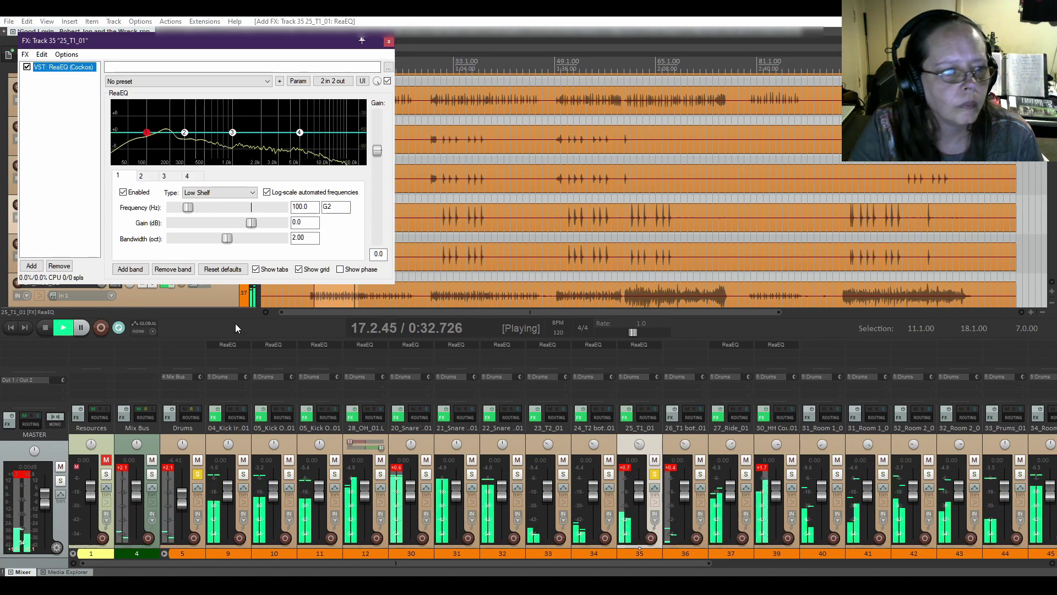
pyautogui.moveTo(233, 36); pyautogui.dragTo(564, 116)
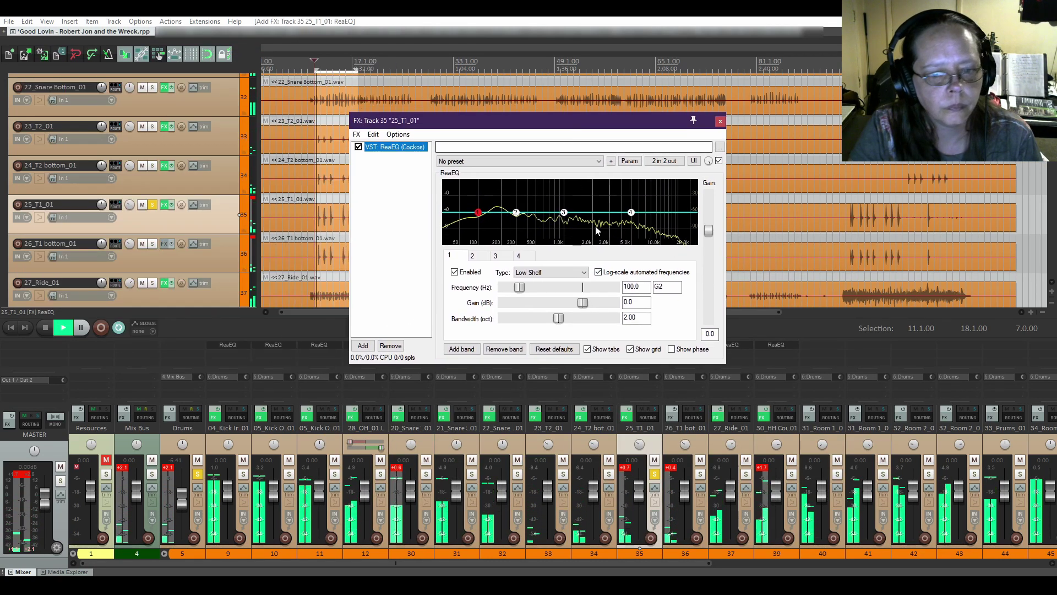
pyautogui.moveTo(725, 363); pyautogui.dragTo(895, 502)
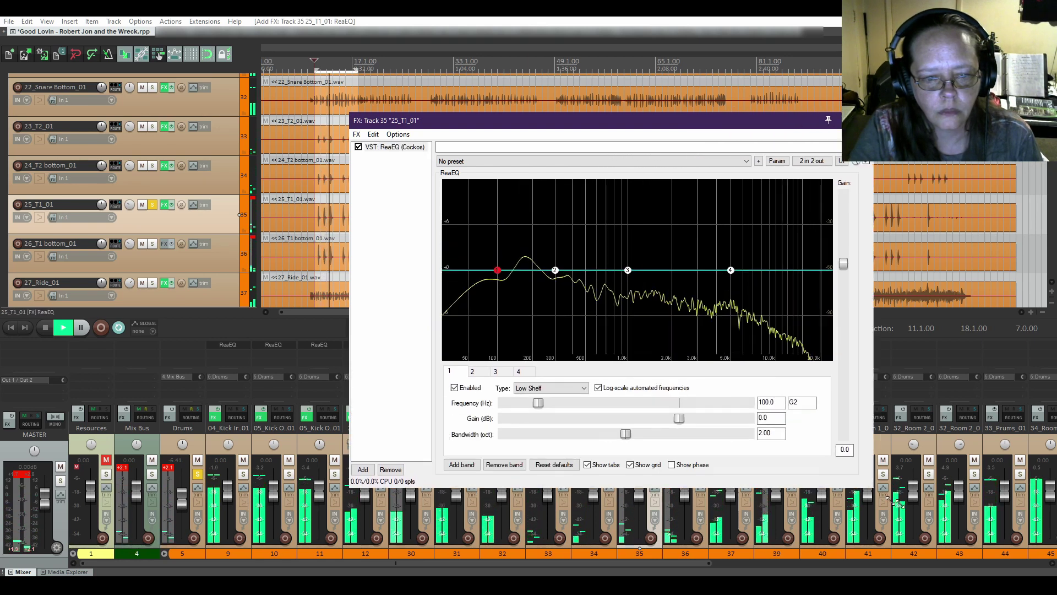
# - Set band 1 of T1's ReaEQ to High Pass at 58.1 Hz, then close the EQ and stop playback
pyautogui.click(551, 410)
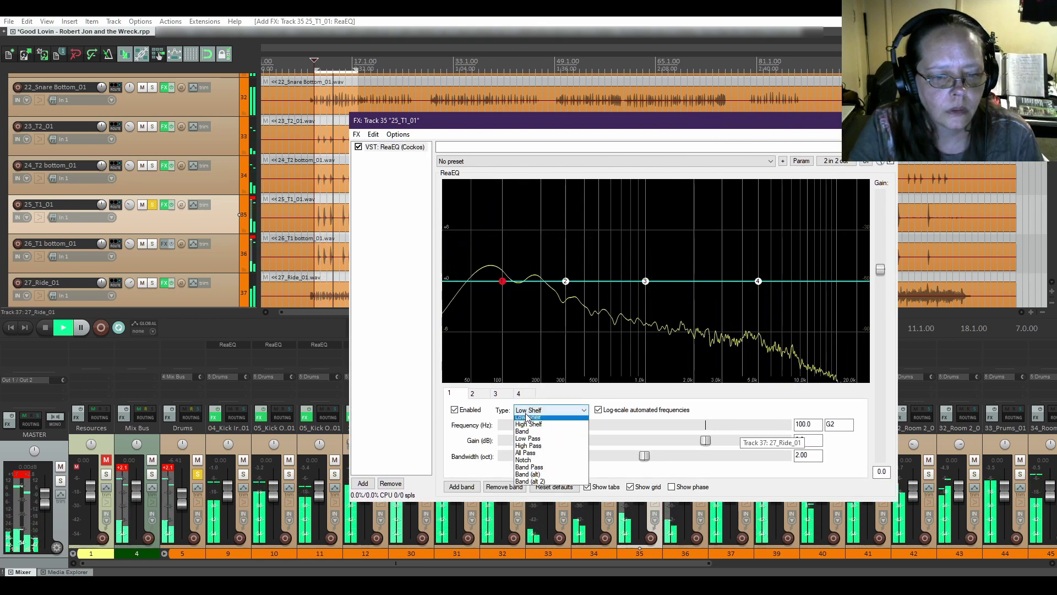
pyautogui.click(524, 449)
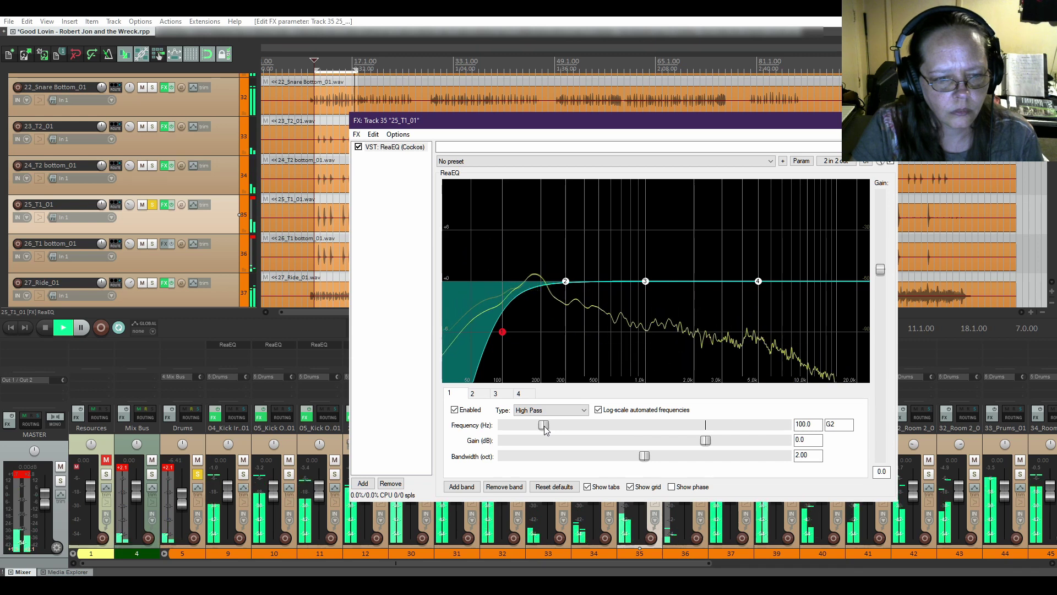
pyautogui.moveTo(544, 429); pyautogui.dragTo(528, 429)
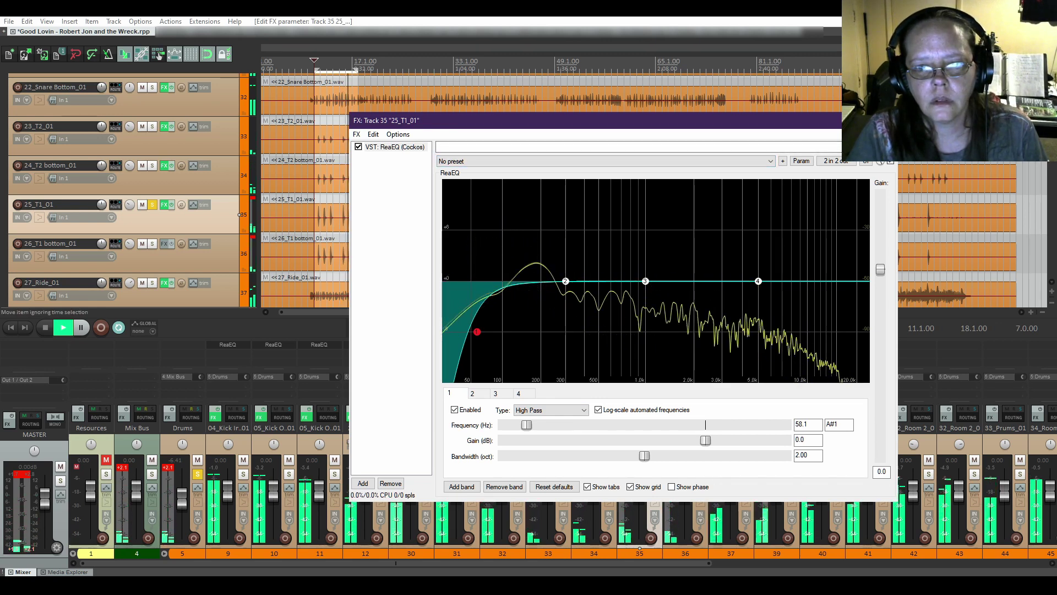
pyautogui.click(884, 120)
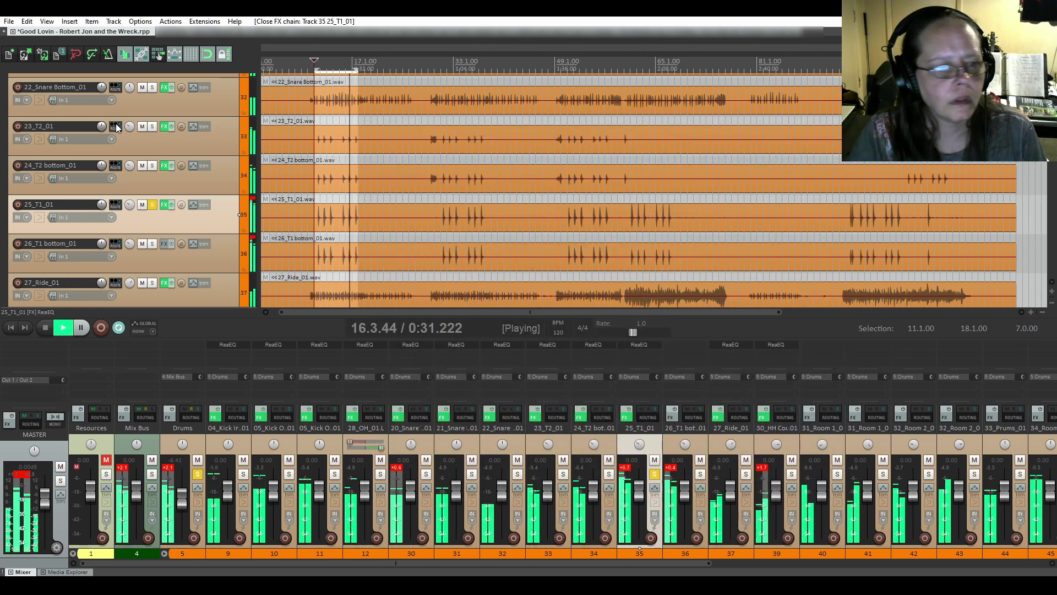
pyautogui.click(45, 327)
# - Solo 26_T1 bottom_01 instead of 25_T1_01 and add ReaEQ to it
pyautogui.click(154, 206)
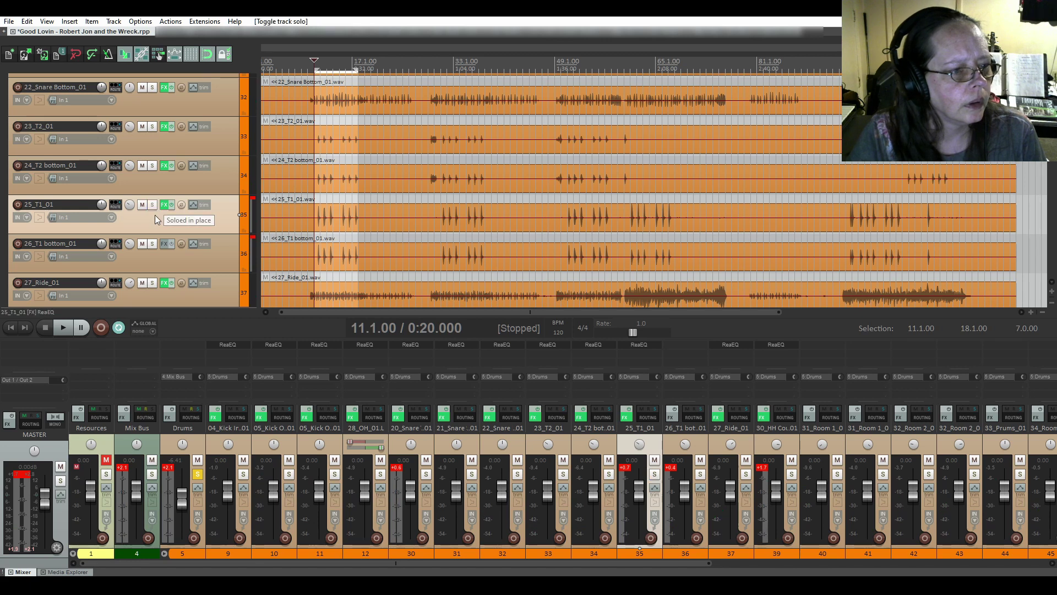
pyautogui.click(164, 244)
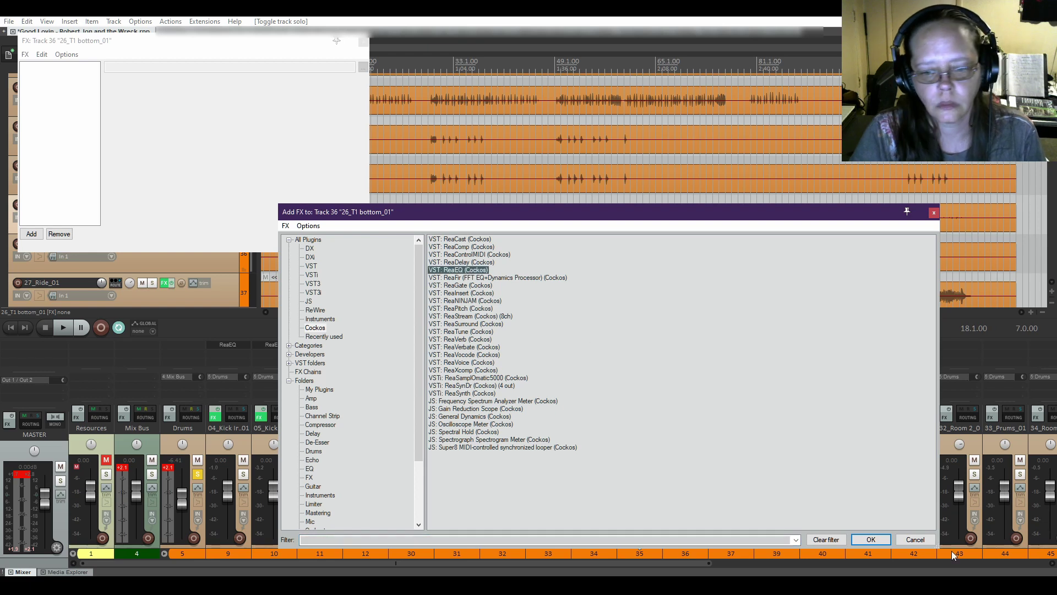
pyautogui.click(859, 544)
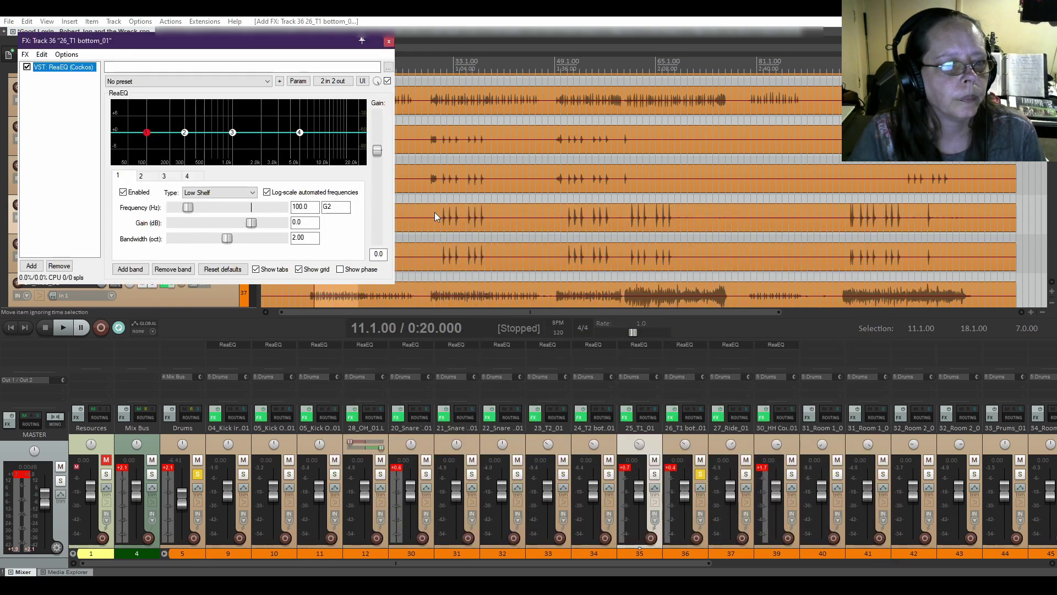
# - Play the looped section and move and enlarge the 26_T1 bottom_01 ReaEQ window beside the track controls
pyautogui.click(62, 330)
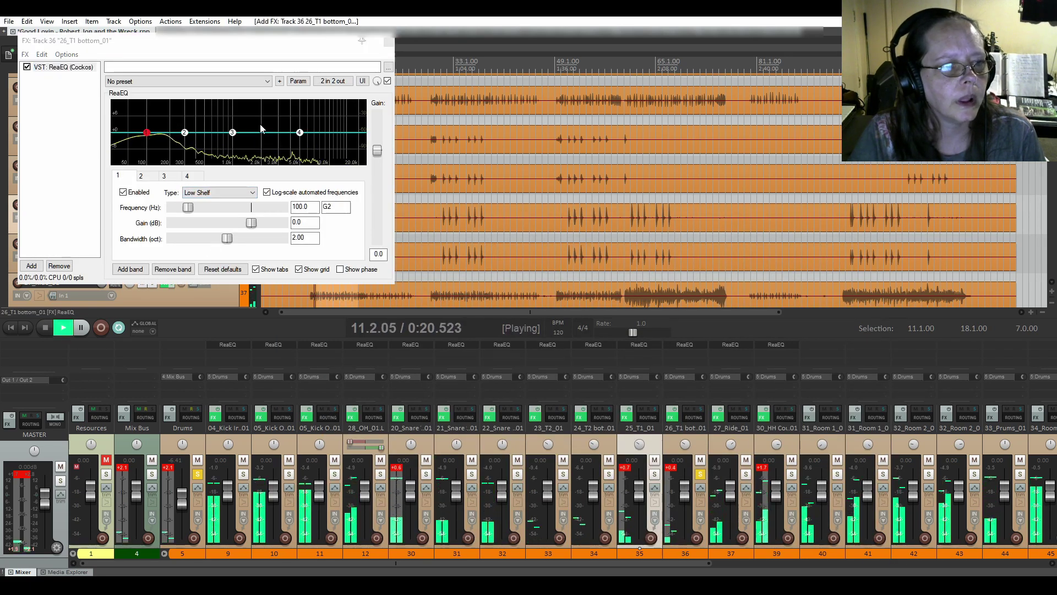
pyautogui.moveTo(240, 45); pyautogui.dragTo(480, 89)
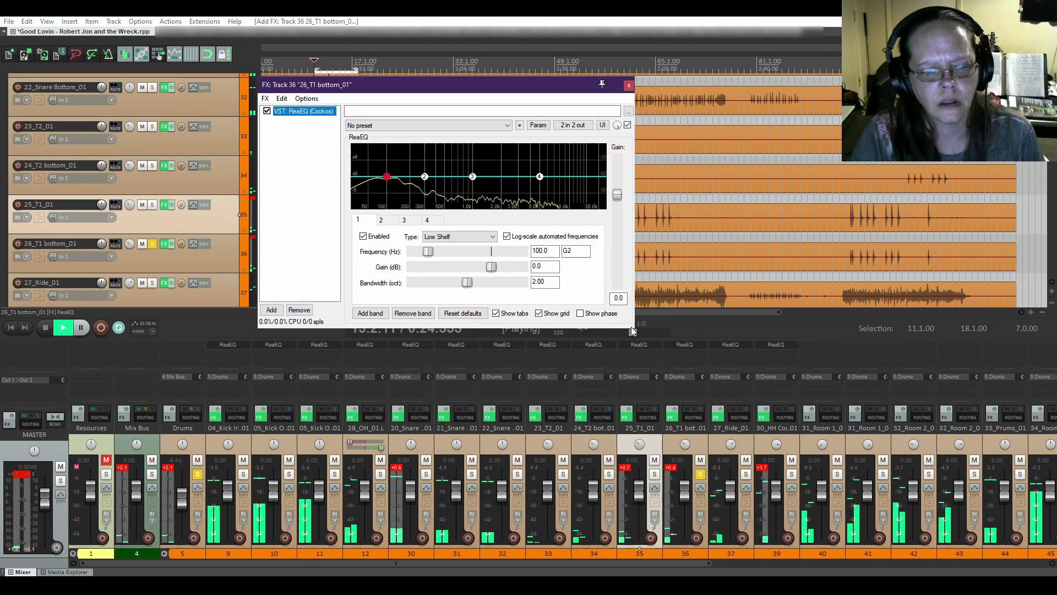
pyautogui.moveTo(632, 329); pyautogui.dragTo(682, 387)
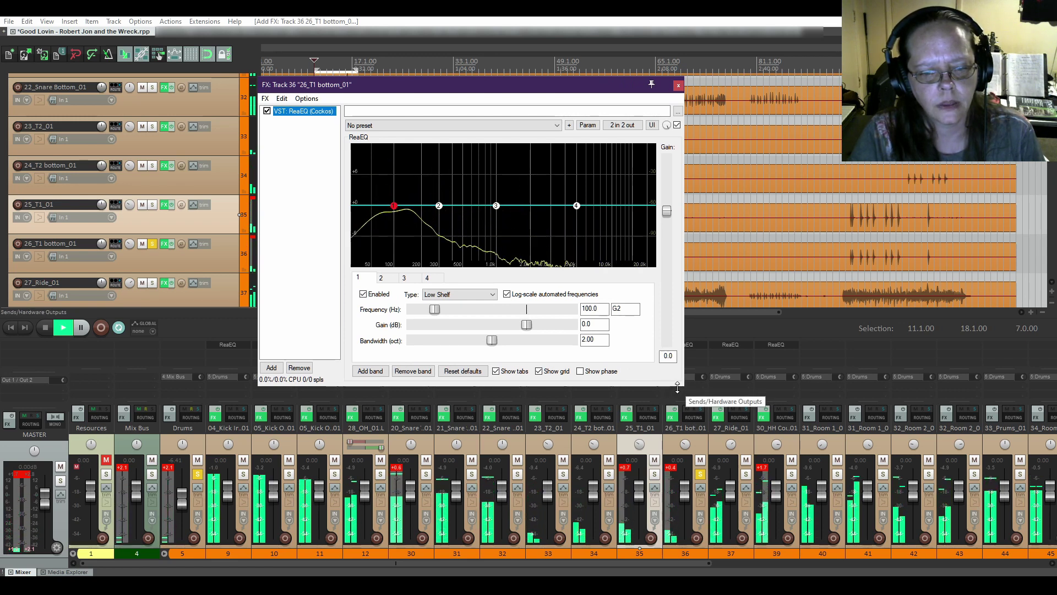
pyautogui.moveTo(682, 387); pyautogui.dragTo(848, 492)
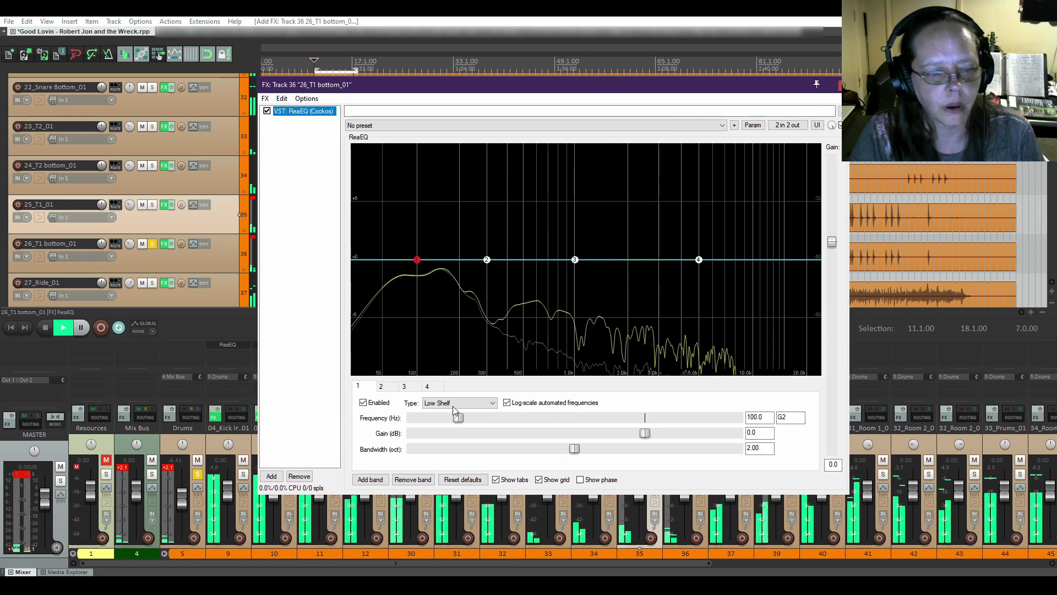
# - Set band 1 of T1 bottom's ReaEQ to High Pass at 54.6 Hz
pyautogui.click(442, 403)
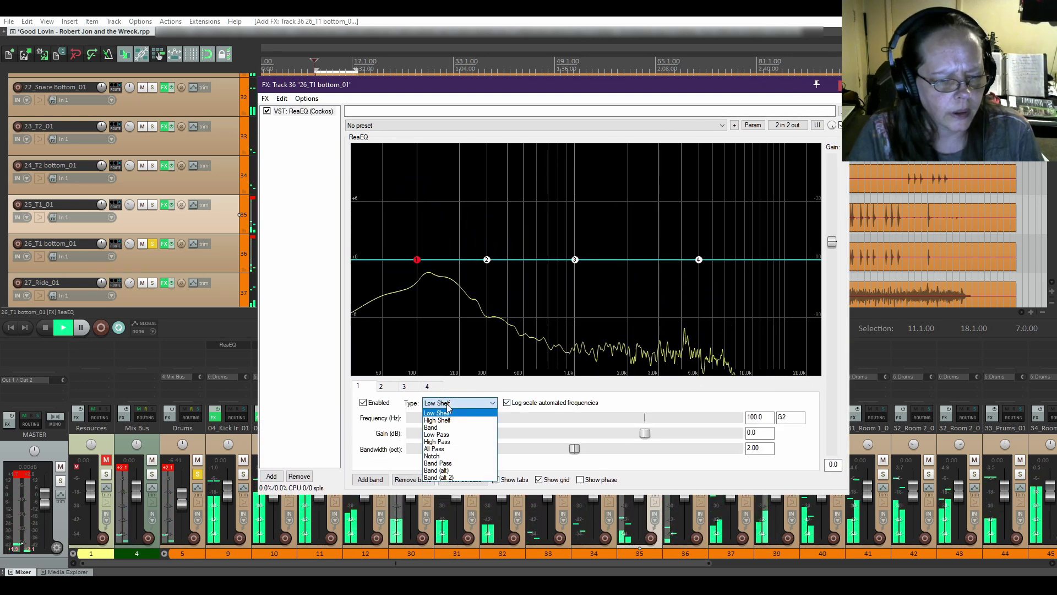
pyautogui.click(450, 442)
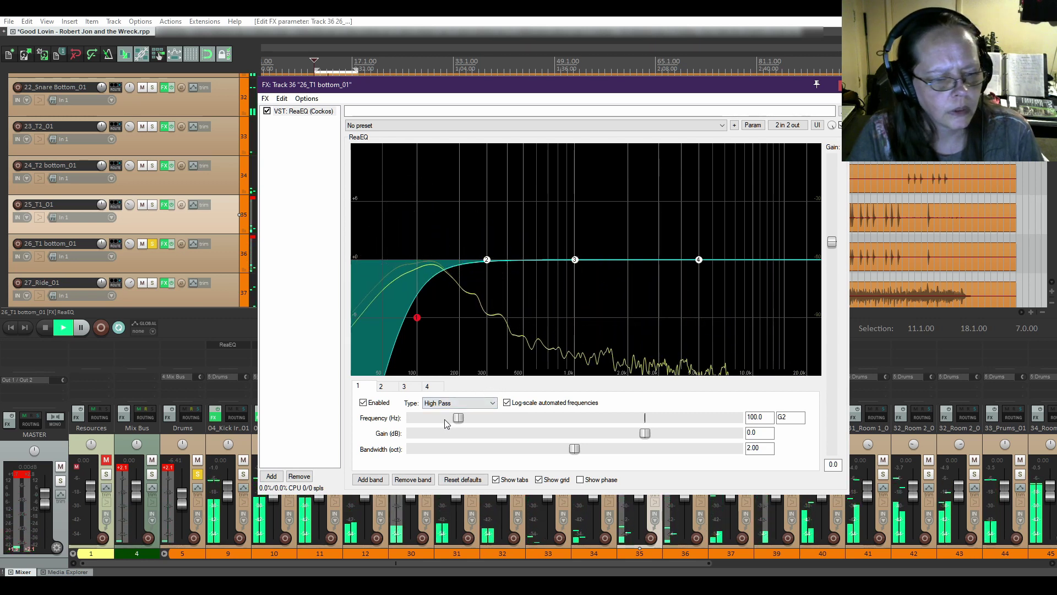
pyautogui.moveTo(457, 422); pyautogui.dragTo(437, 420)
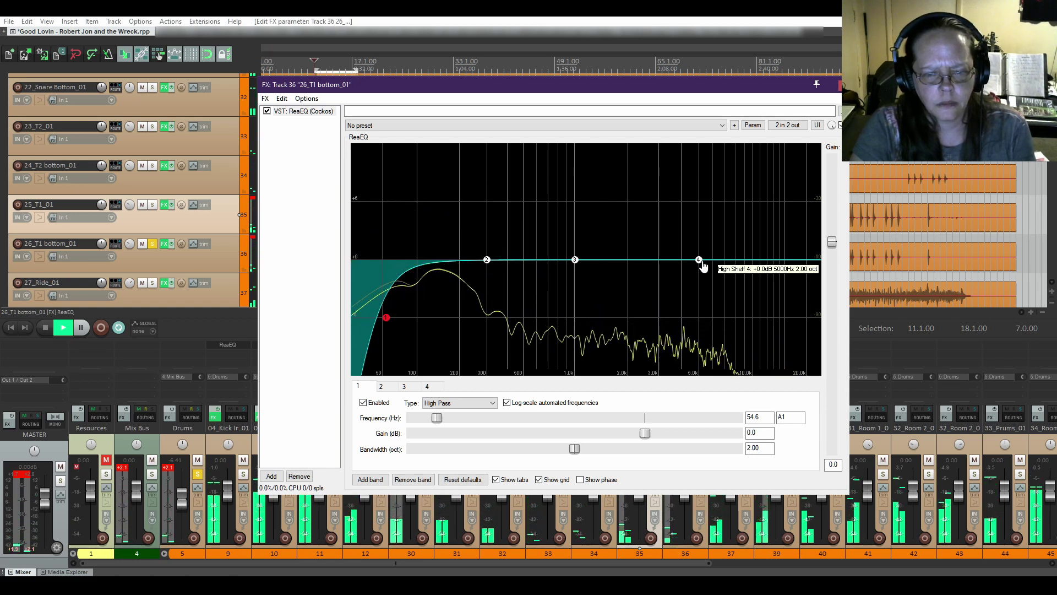
# - Set band 4 of T1 bottom's ReaEQ to Low Pass at 1234.7 Hz with a bandwidth of 1.74 octaves
pyautogui.click(698, 259)
pyautogui.click(465, 403)
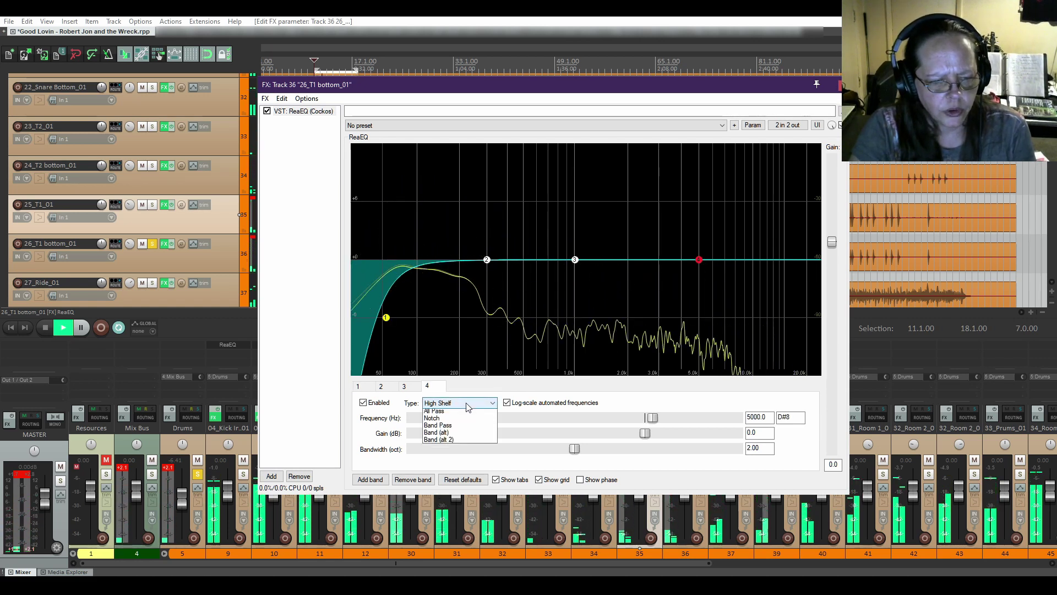
pyautogui.click(441, 434)
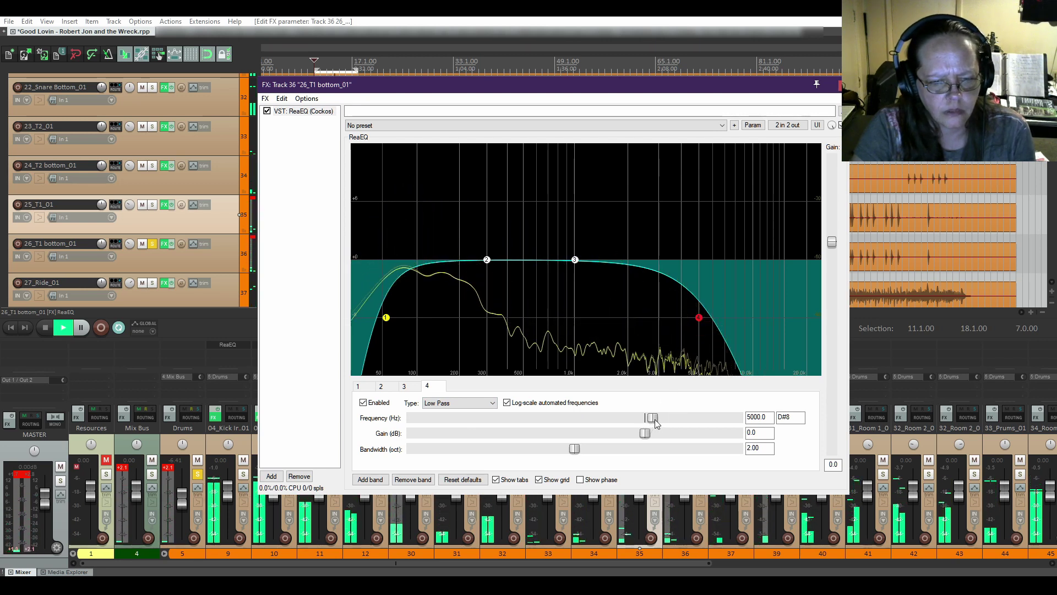
pyautogui.moveTo(654, 419); pyautogui.dragTo(611, 423)
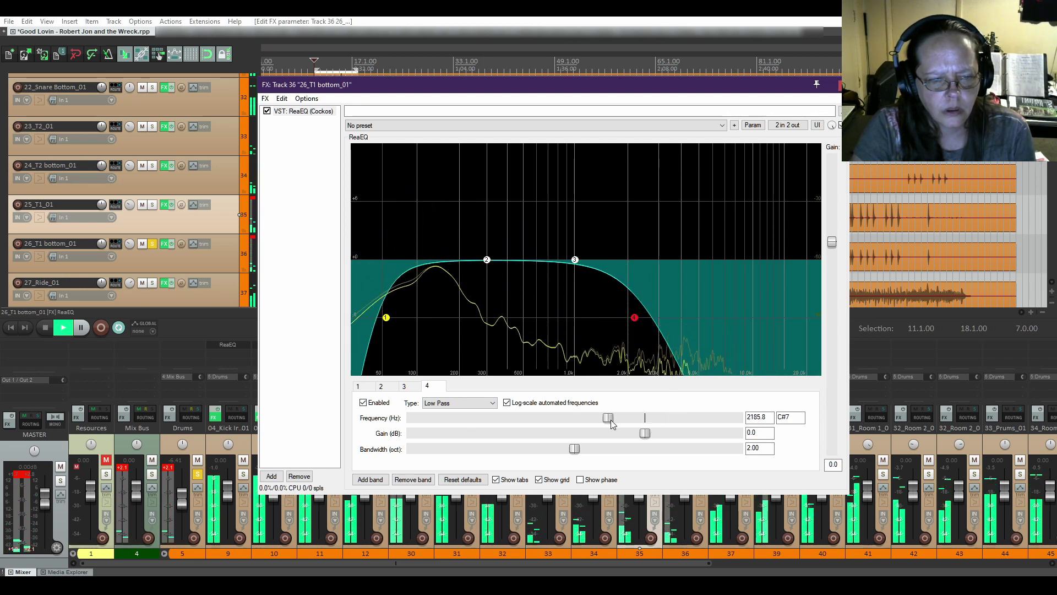
pyautogui.moveTo(611, 423); pyautogui.dragTo(578, 424)
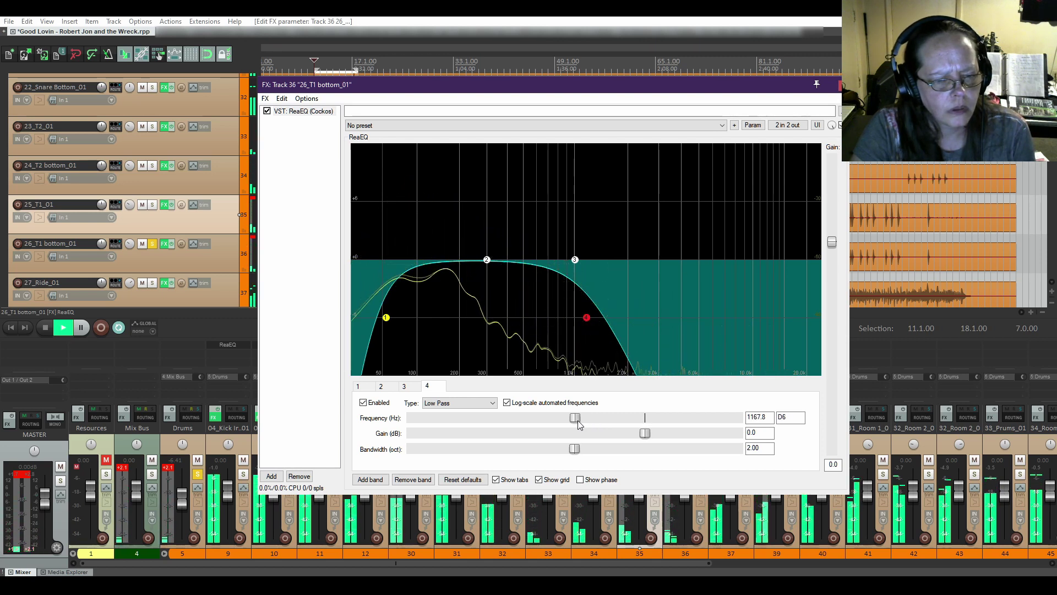
pyautogui.moveTo(578, 423); pyautogui.dragTo(582, 424)
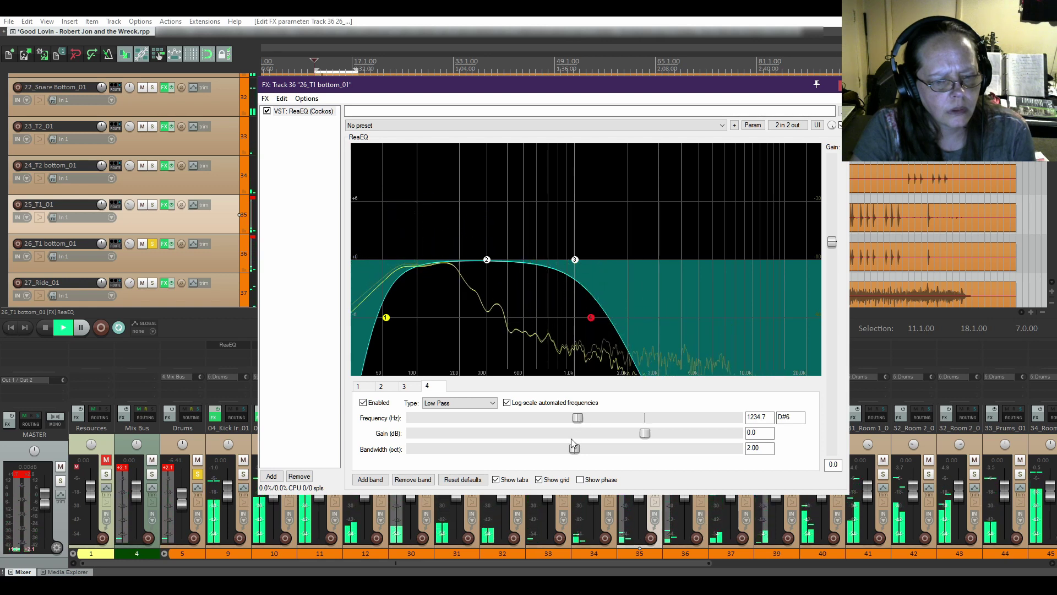
pyautogui.moveTo(578, 450); pyautogui.dragTo(556, 452)
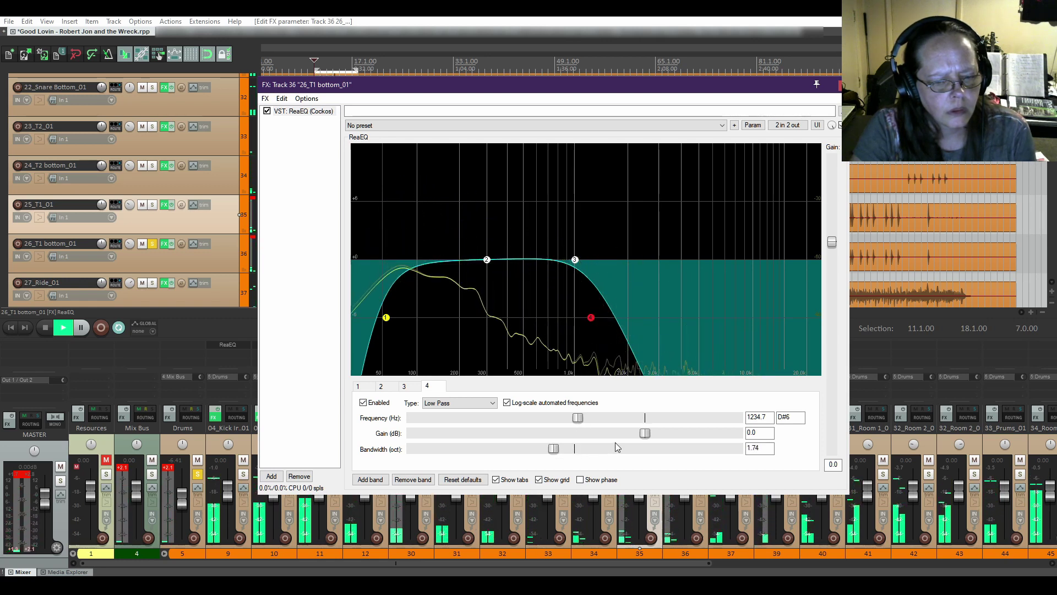
# - Try a band 4 gain cut in T1 bottom's ReaEQ, restore it to 0 dB, and set the low-pass frequency to 1182.3 Hz
pyautogui.moveTo(644, 435); pyautogui.dragTo(613, 437)
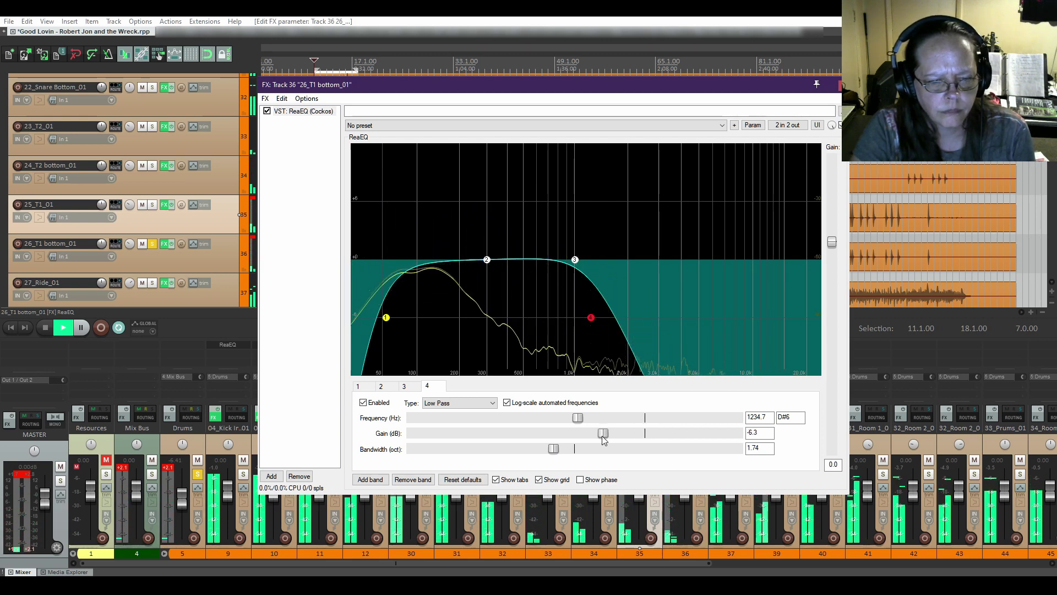
pyautogui.moveTo(595, 439); pyautogui.dragTo(625, 438)
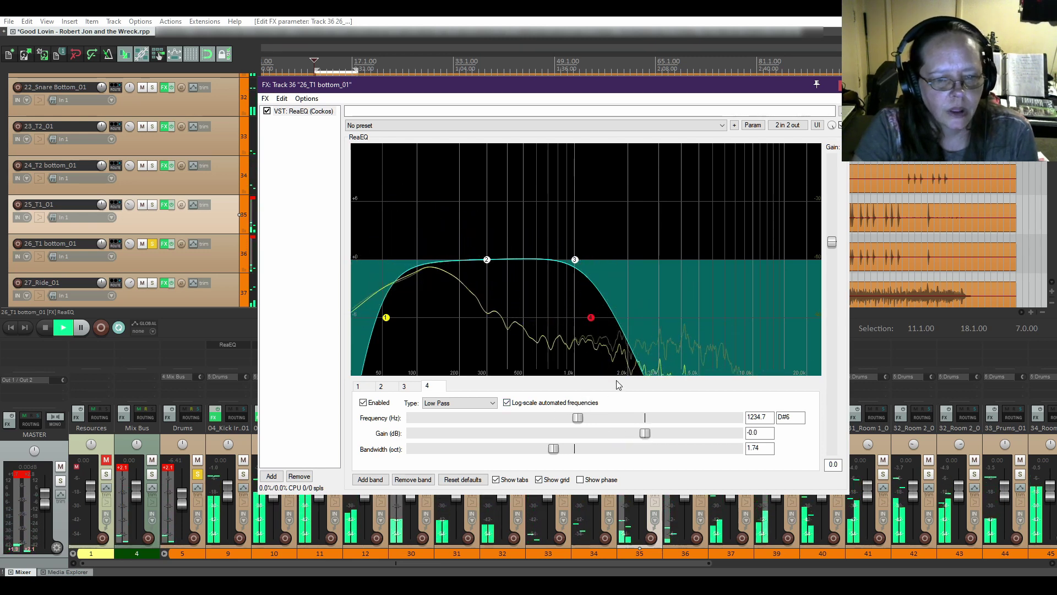
pyautogui.moveTo(578, 418); pyautogui.dragTo(575, 419)
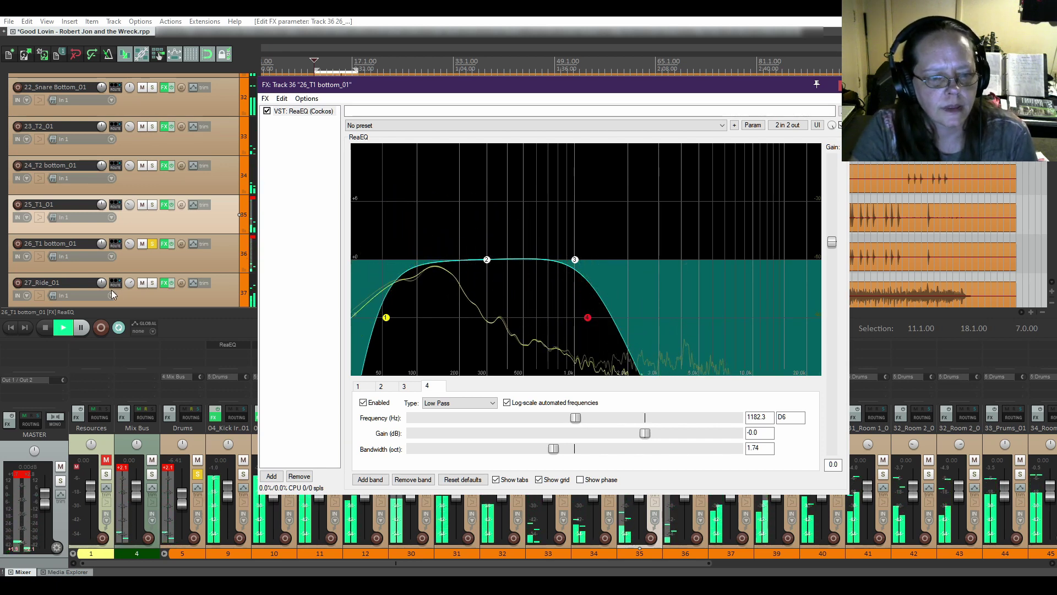
pyautogui.click(45, 328)
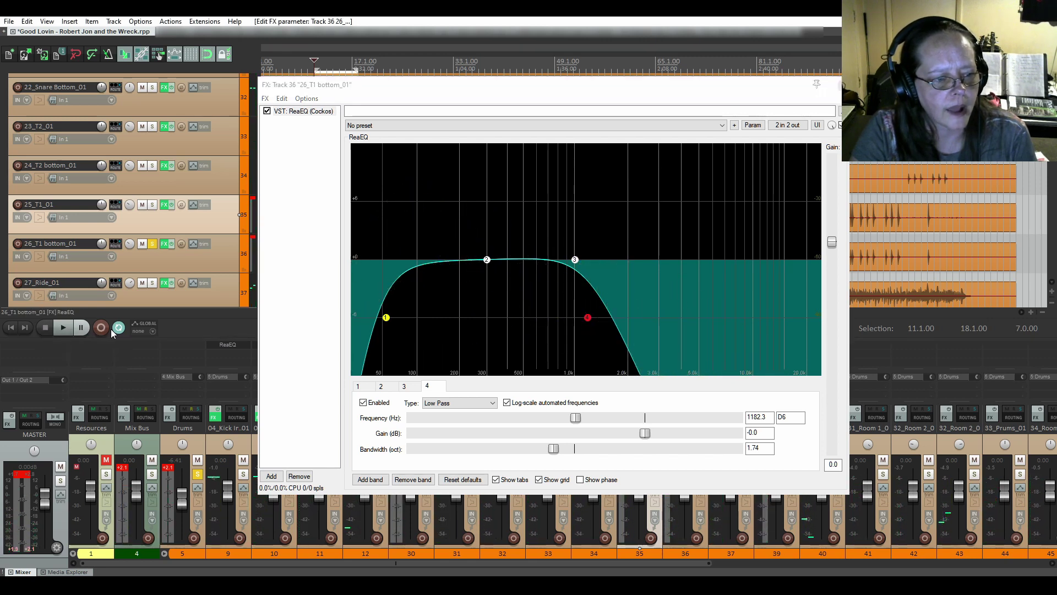
# - Solo the four tom tracks from 23_T2_01 through 26_T1 bottom_01 and close T1 bottom's ReaEQ window
pyautogui.click(153, 244)
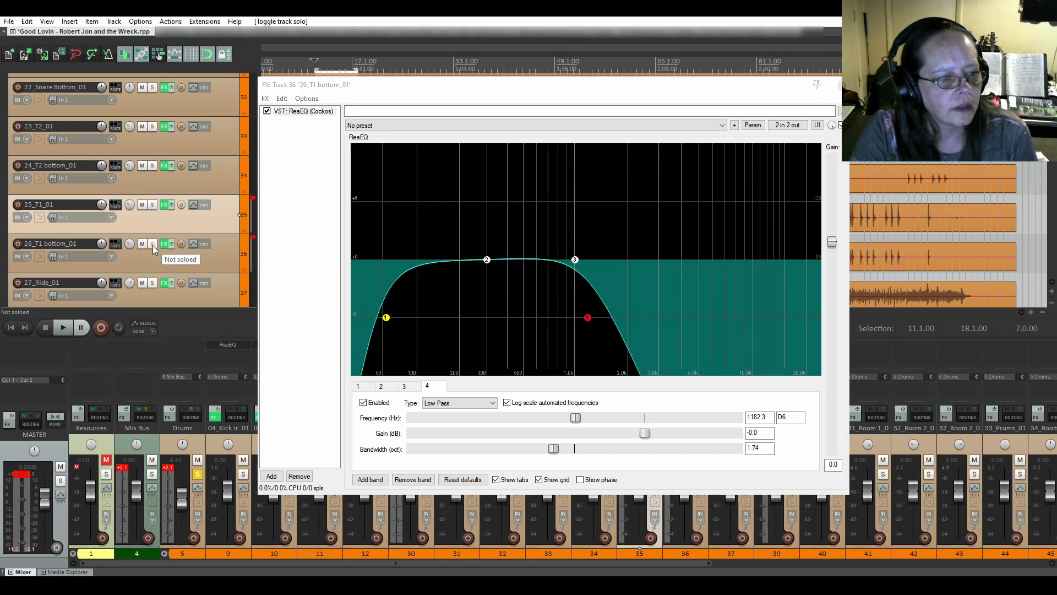
pyautogui.click(155, 165)
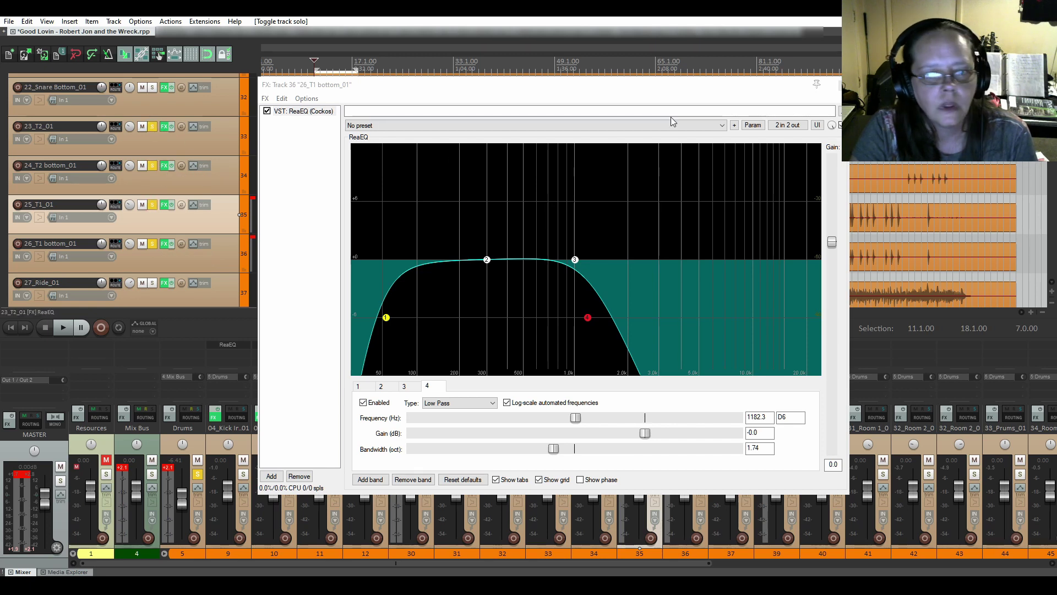
pyautogui.click(840, 85)
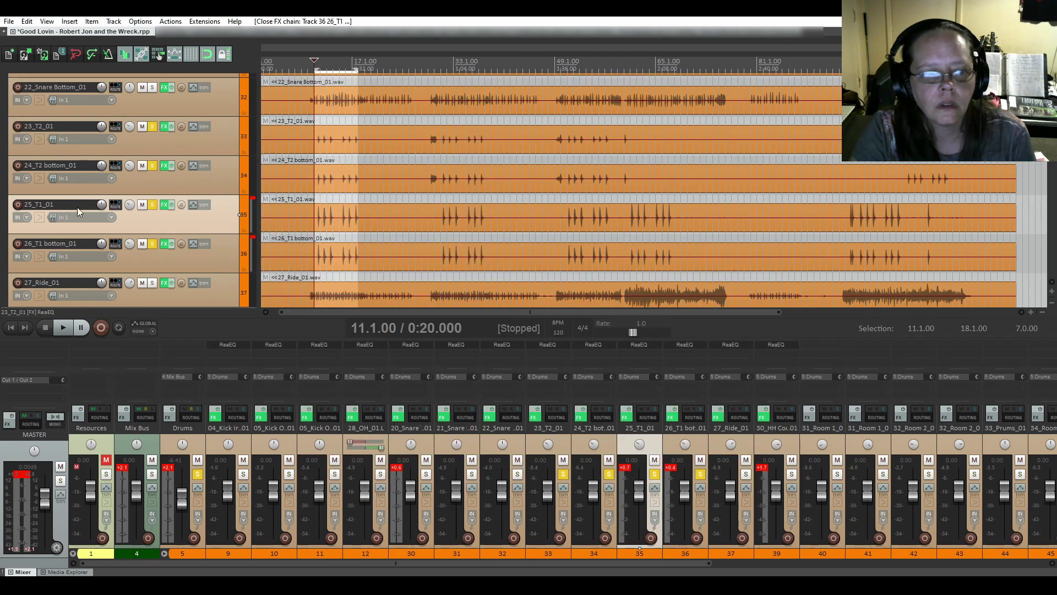
# - Play the selected section from 11.1.00 twice to audition the four soloed tom tracks together
pyautogui.click(62, 328)
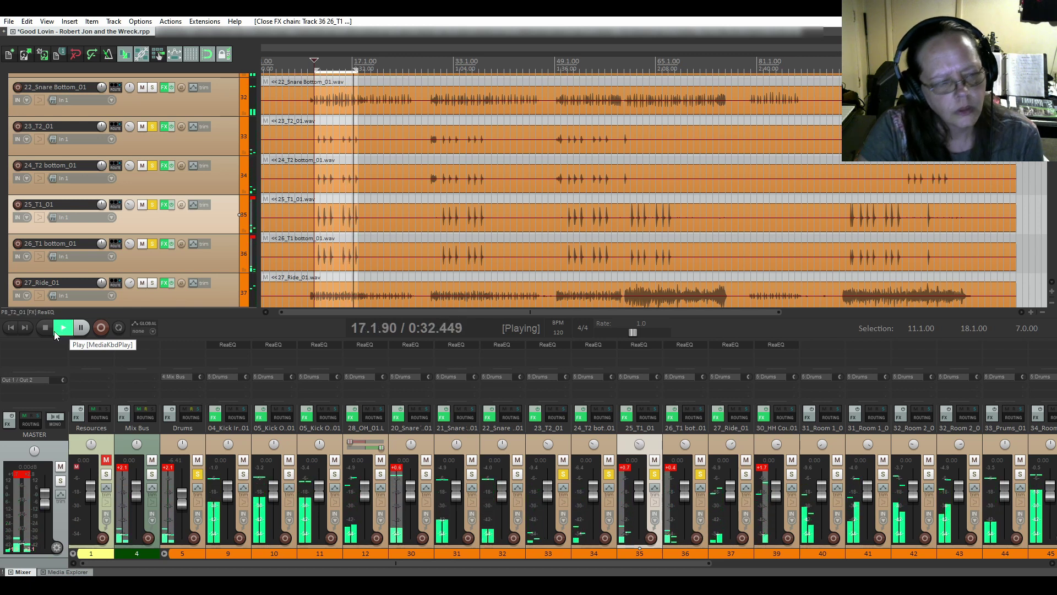
pyautogui.click(50, 330)
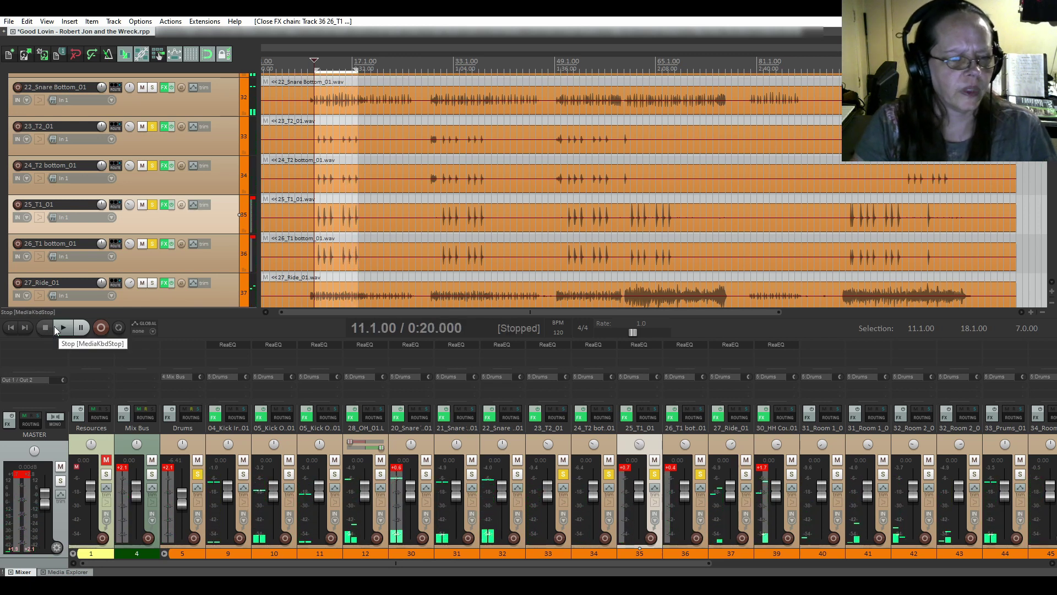
pyautogui.scroll(10, 296, 233)
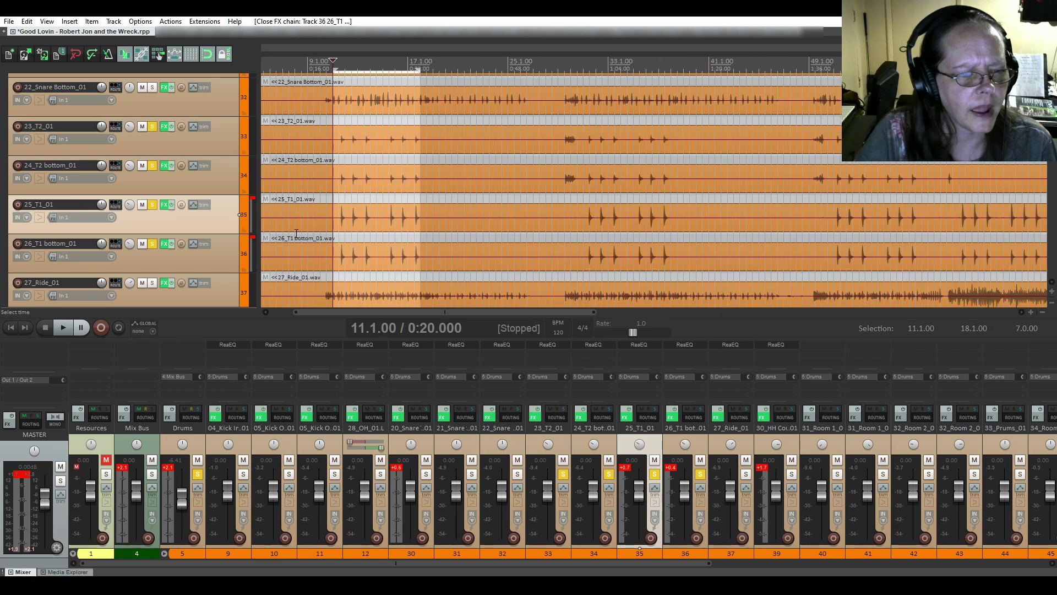
pyautogui.scroll(3, 296, 233)
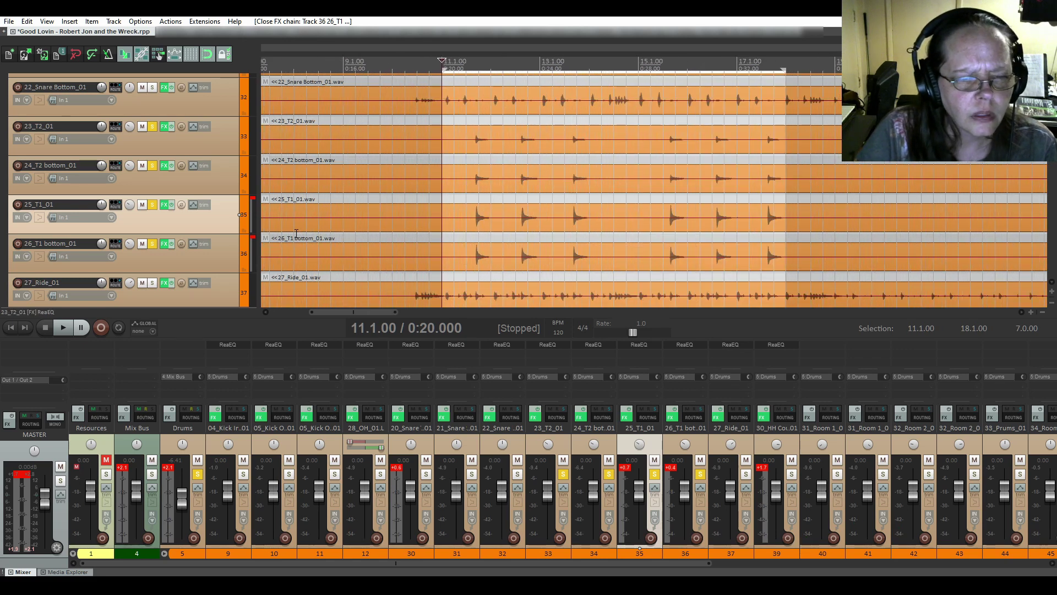
pyautogui.scroll(3, 296, 234)
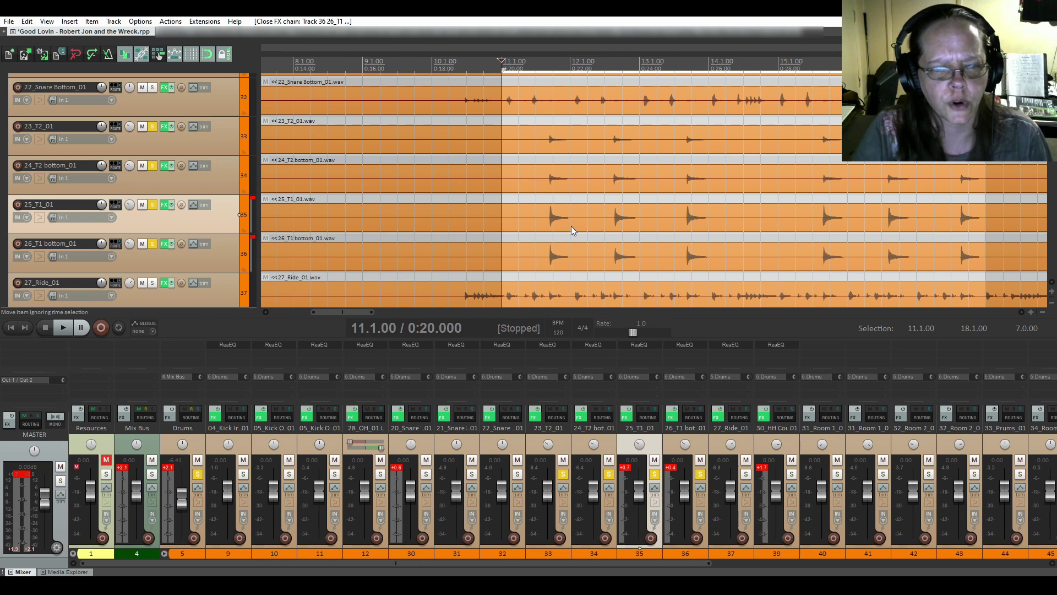
pyautogui.click(66, 331)
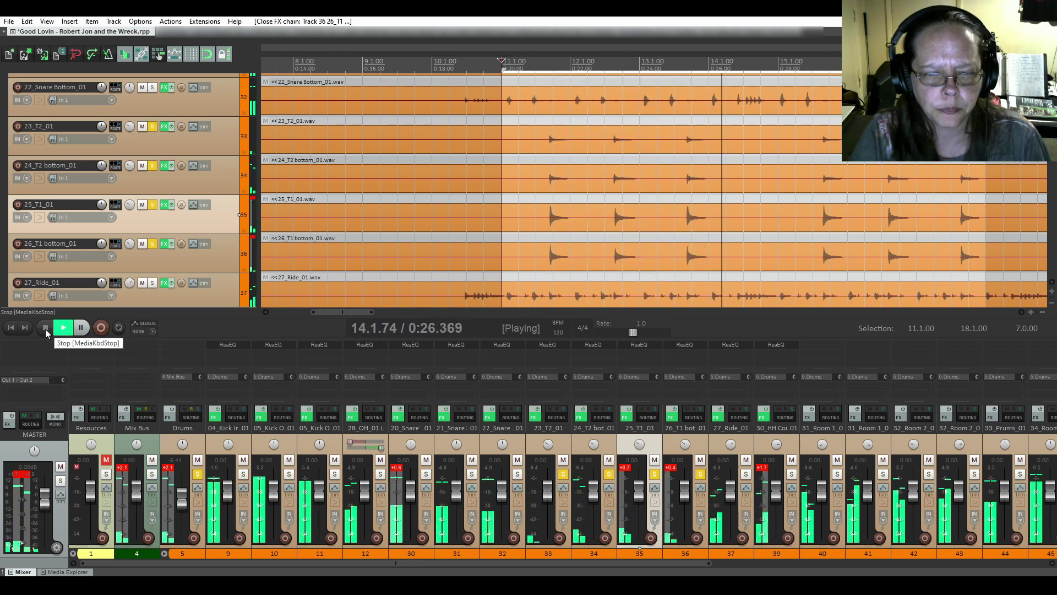
pyautogui.click(45, 328)
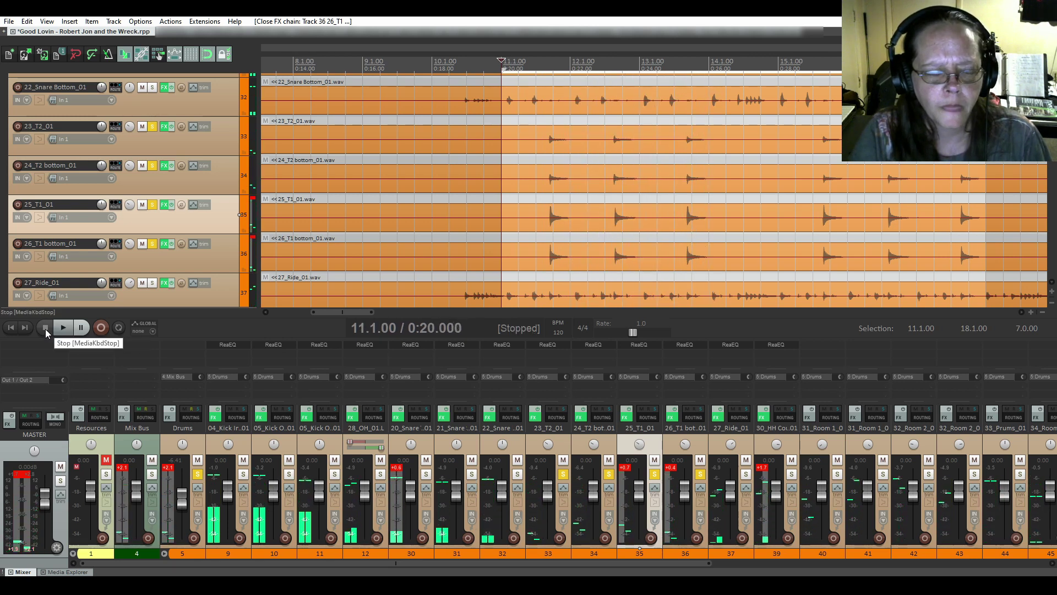
# - Unsolo 26_T1 bottom_01, 25_T1_01, 24_T2 bottom_01 and 23_T2_01
pyautogui.click(153, 244)
pyautogui.click(153, 205)
pyautogui.click(152, 166)
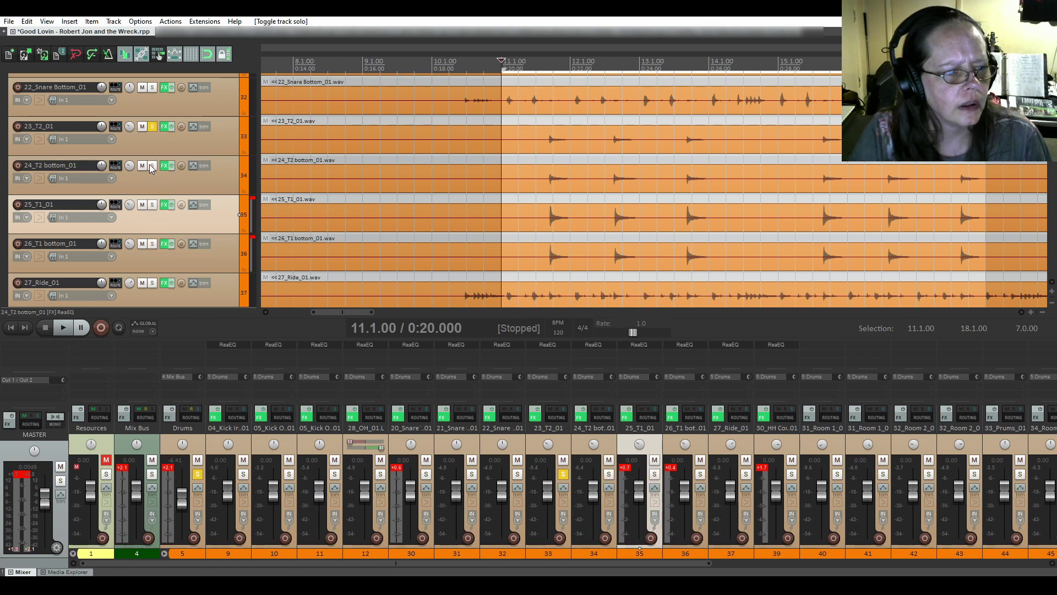
pyautogui.click(152, 127)
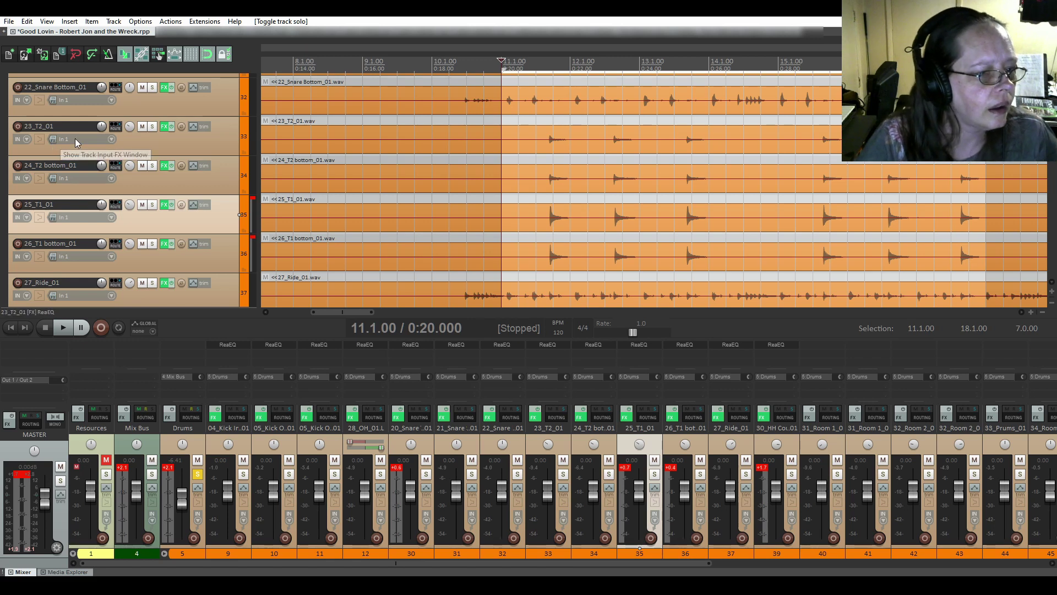
# - Look over the remaining room and effects tracks, then clear the time selection and return the edit cursor to the project start
pyautogui.scroll(-4, 75, 138)
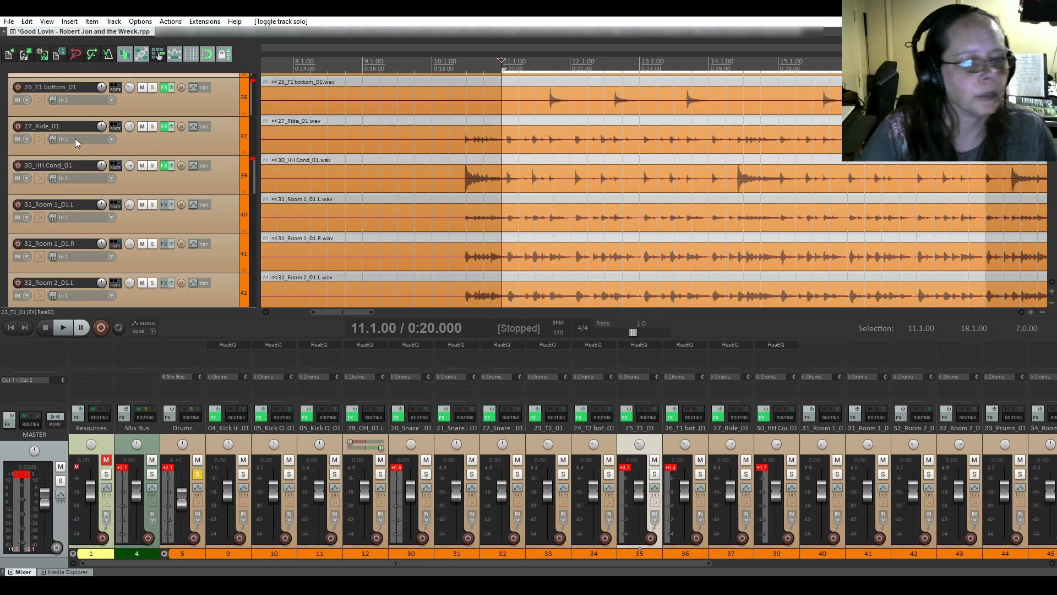
pyautogui.scroll(-4, 87, 164)
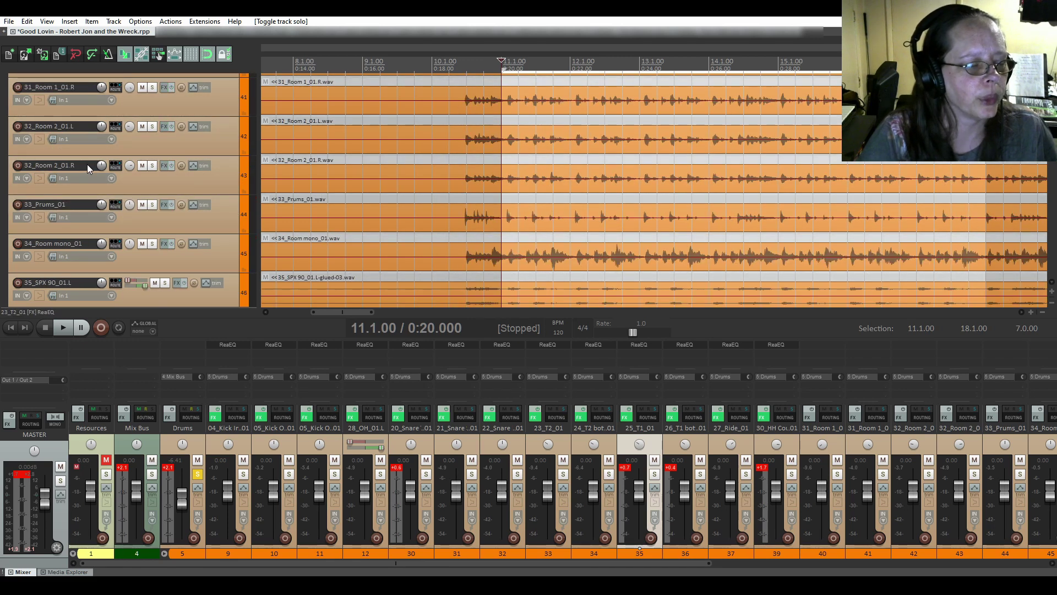
pyautogui.scroll(-3, 87, 164)
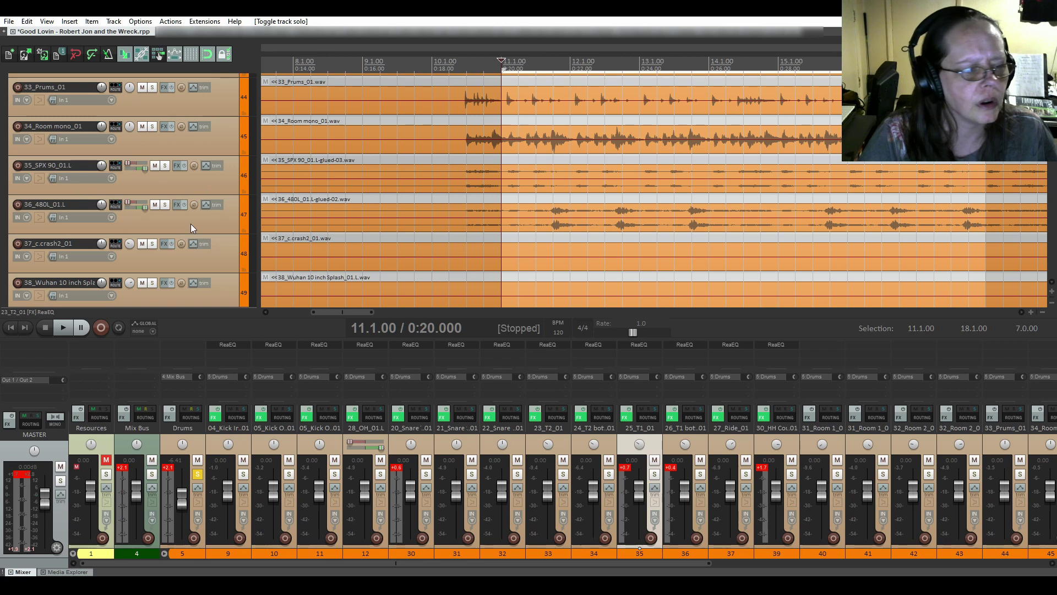
pyautogui.scroll(-1, 191, 223)
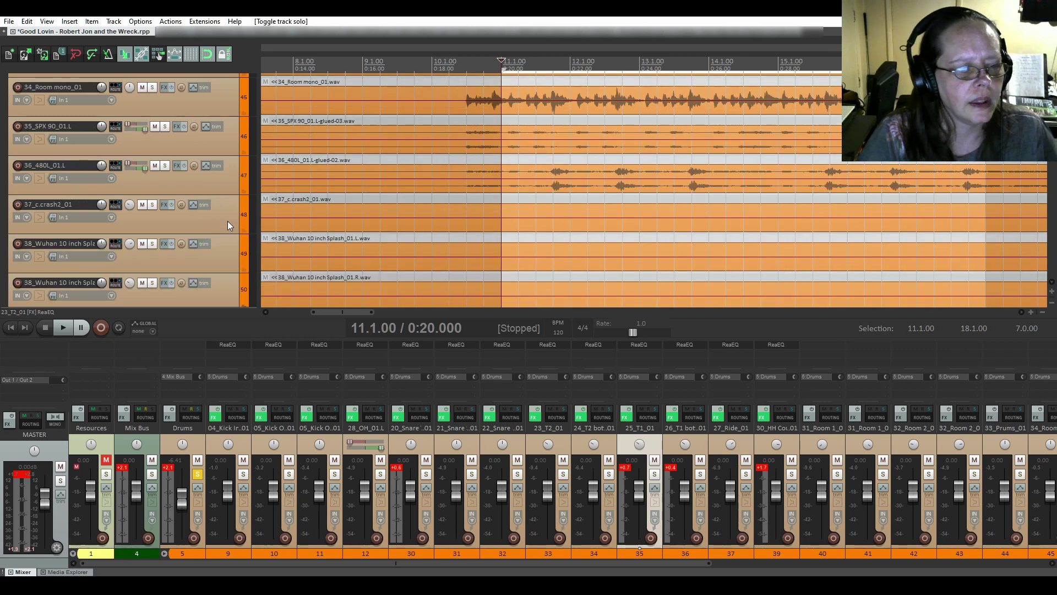
pyautogui.scroll(4, 227, 220)
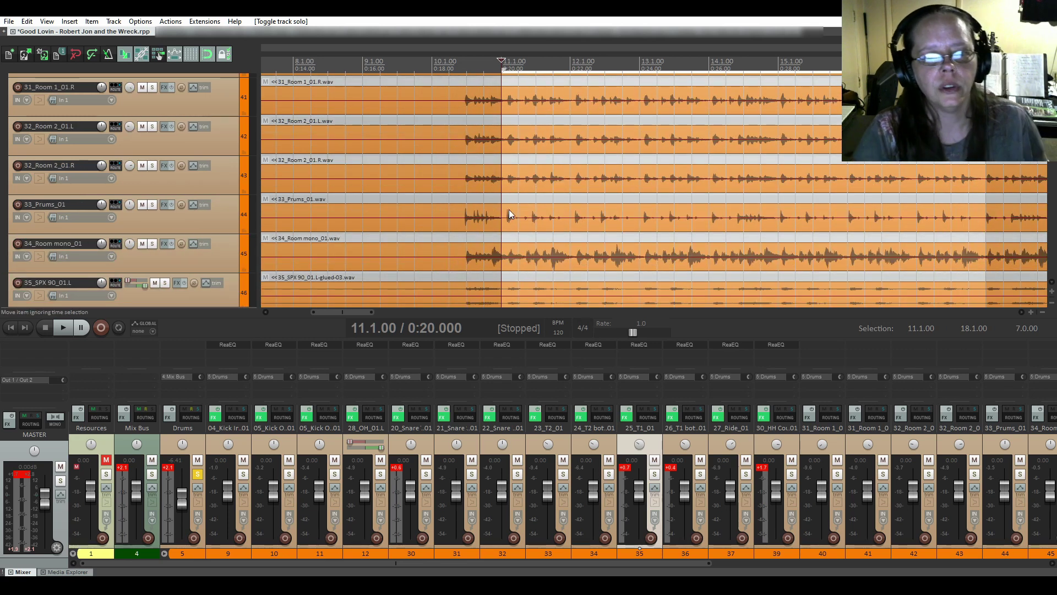
pyautogui.scroll(-3, 508, 213)
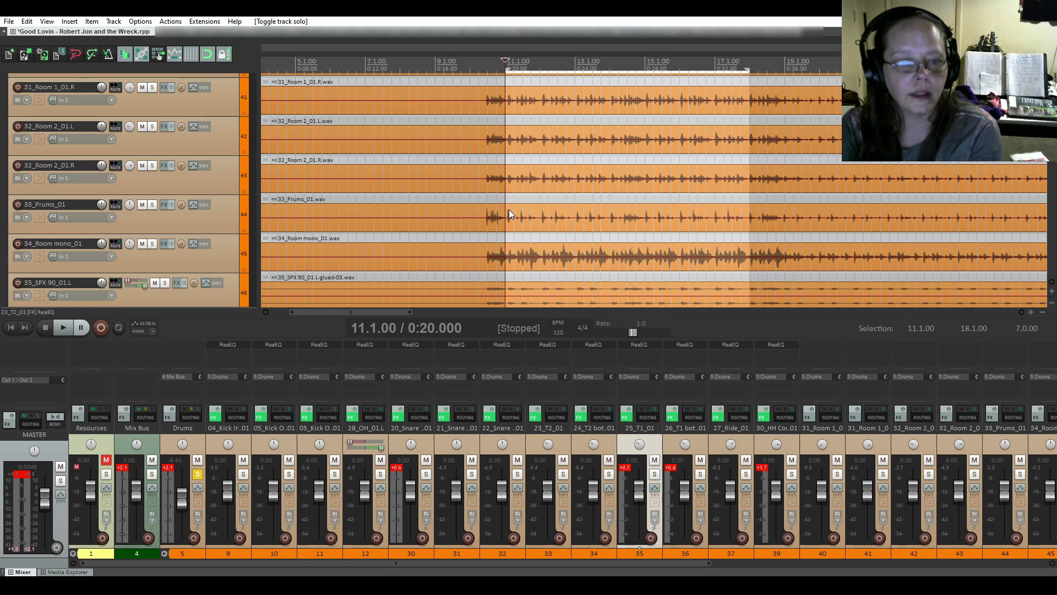
pyautogui.press('Escape')
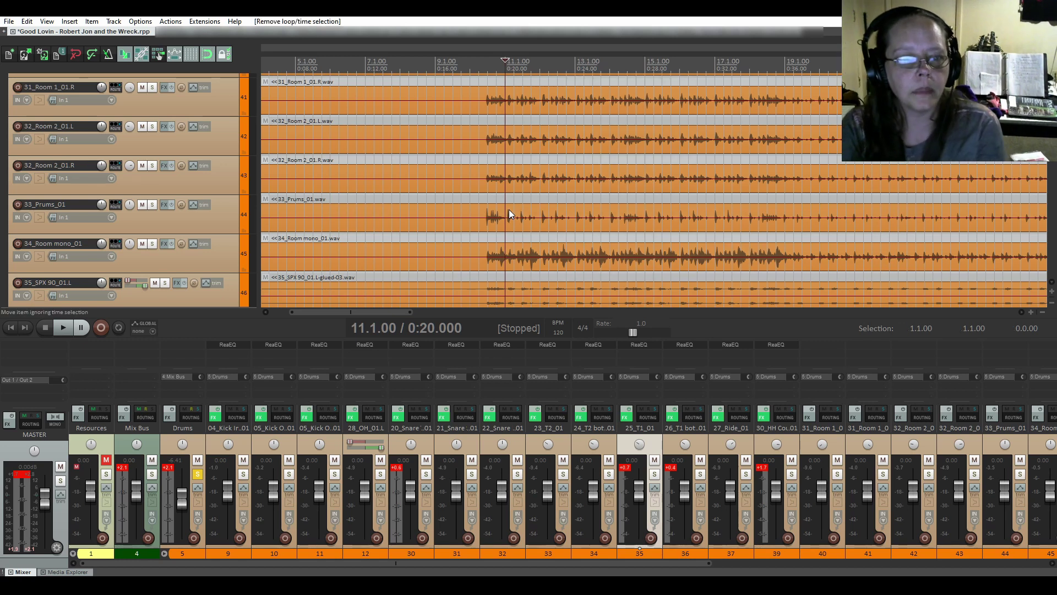
pyautogui.click(11, 327)
# - Save the project with the whole song shown in the arrangement
pyautogui.scroll(-8, 416, 184)
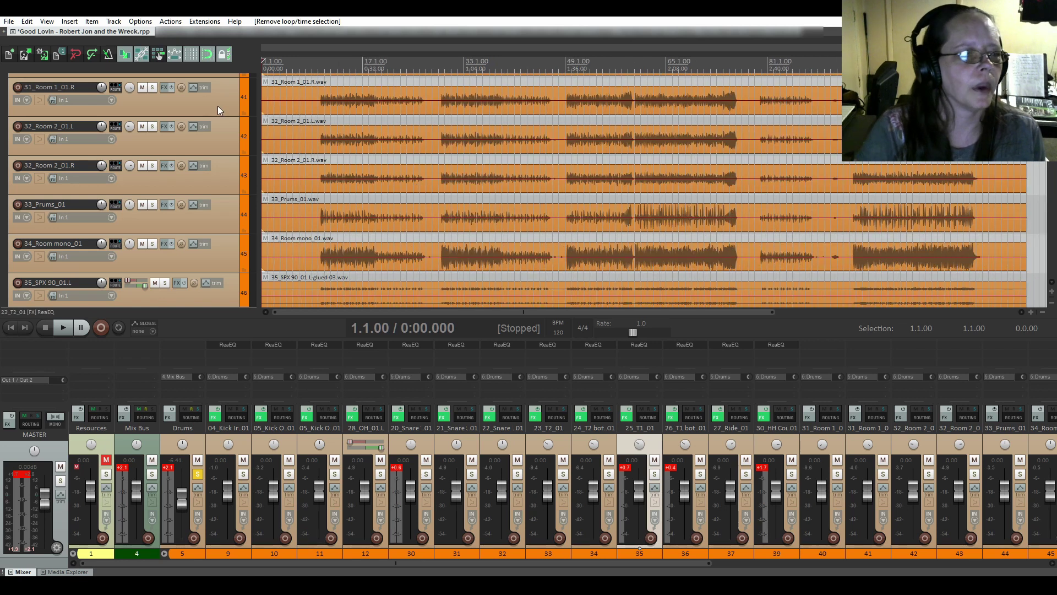
pyautogui.click(44, 54)
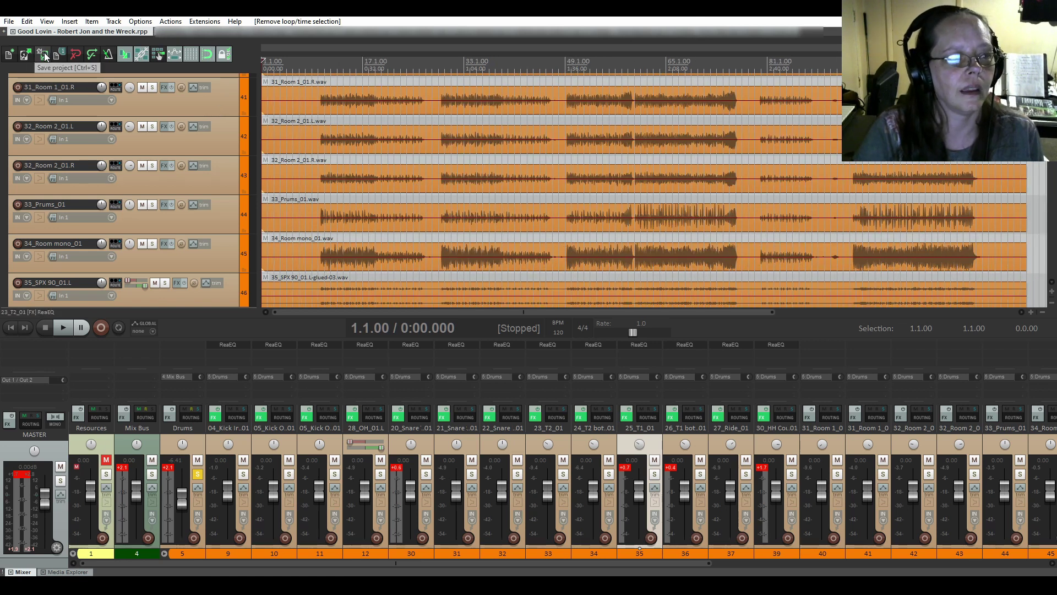